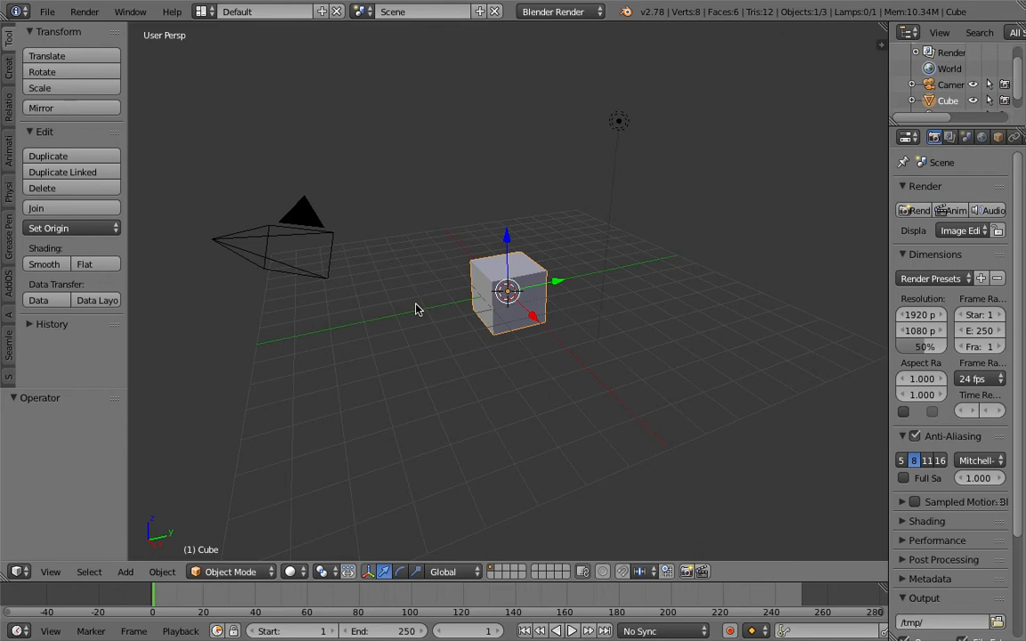
- Delete all the default objects from the scene
middle_click_drag(497, 314, 600, 282)
scroll(633, 284, "up", 3)
scroll(629, 294, "down", 2)
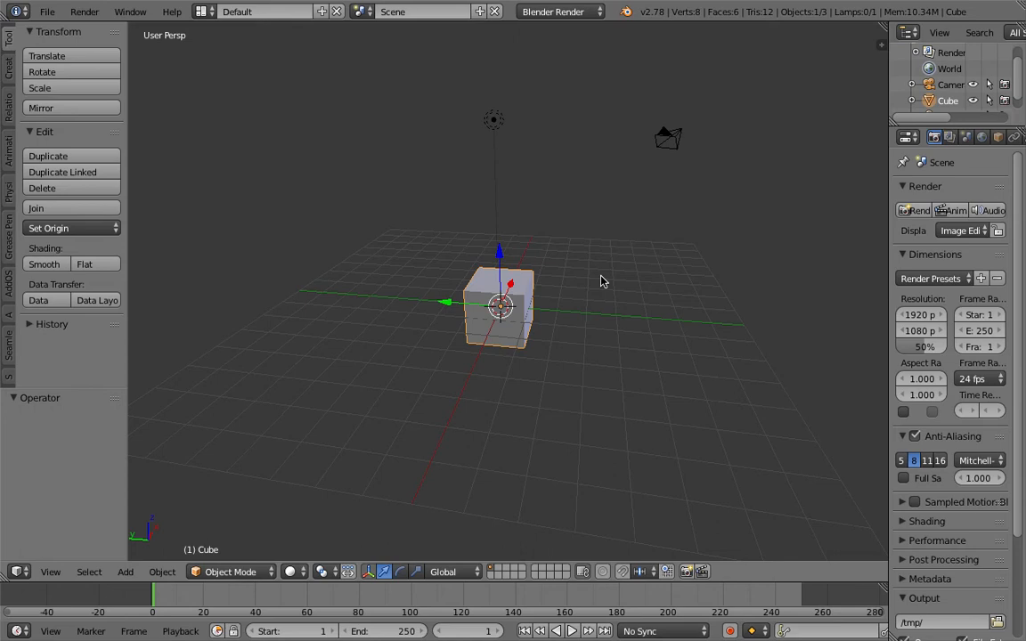
middle_click_drag(590, 283, 493, 201)
key("a")
key("a")
key("x")
left_click(483, 223)
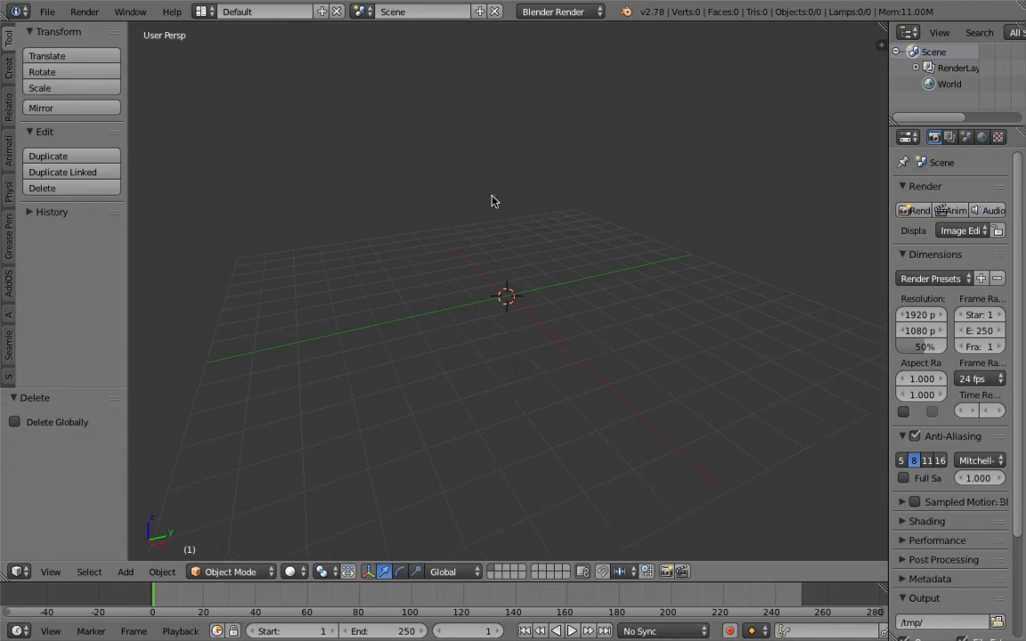
- Add a Monkey mesh at the centre of the scene
middle_click_drag(488, 229, 504, 220)
key("shift+a")
mouse_move(459, 218)
left_click(570, 370)
middle_click_drag(583, 366, 585, 271)
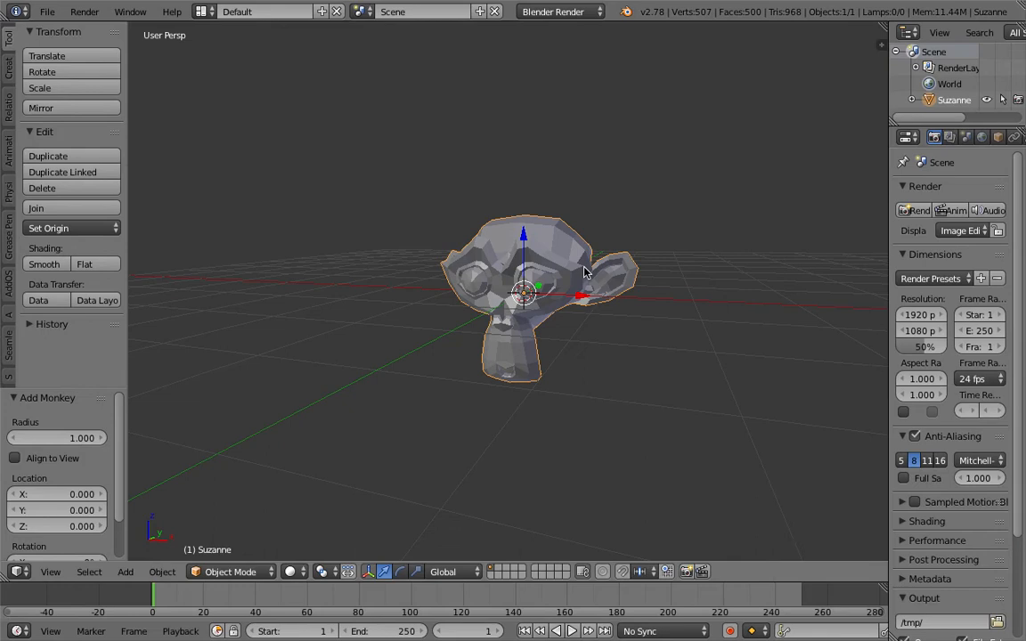
- Give the monkey a level 1 Subdivision Set and apply Shade Smooth to it
key("ctrl+1")
key("space")
type("smoo")
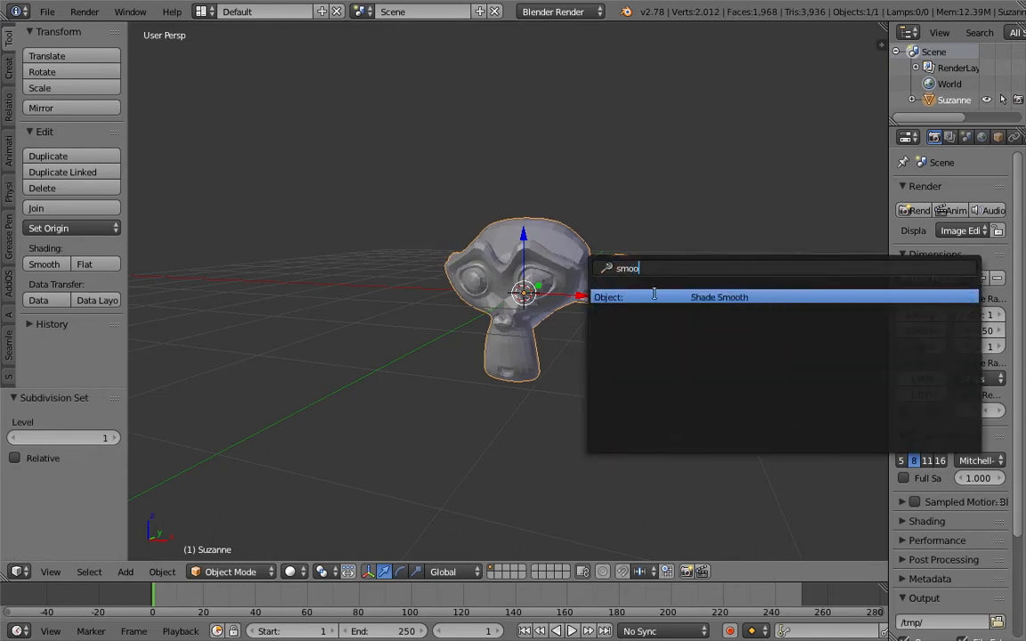
key("Return")
middle_click_drag(691, 202, 1010, 134)
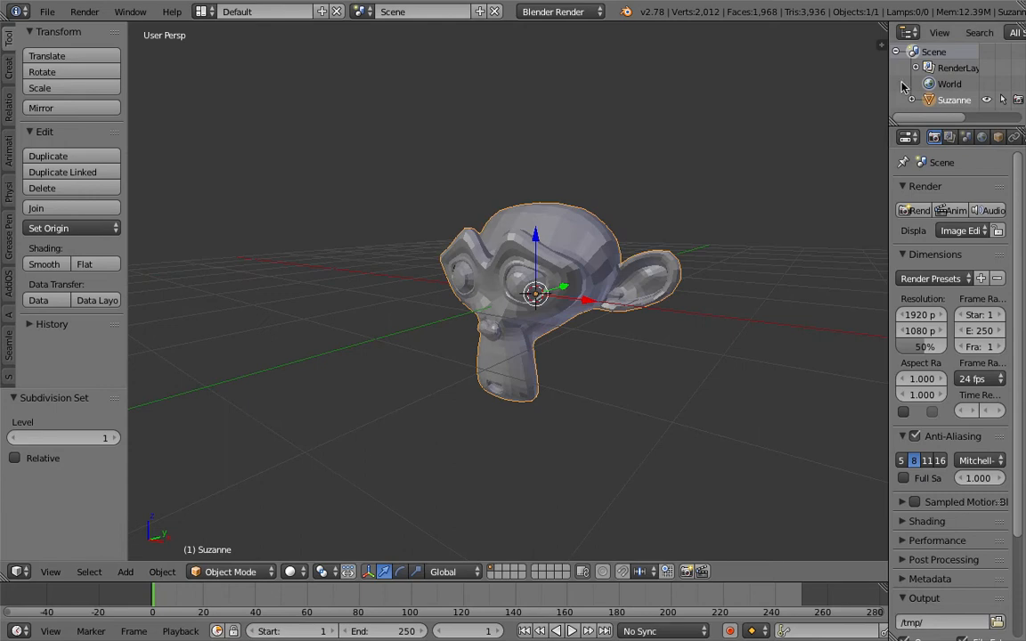
- Widen the properties editor and display the monkey's modifiers
left_click_drag(889, 78, 808, 78)
left_click(948, 137)
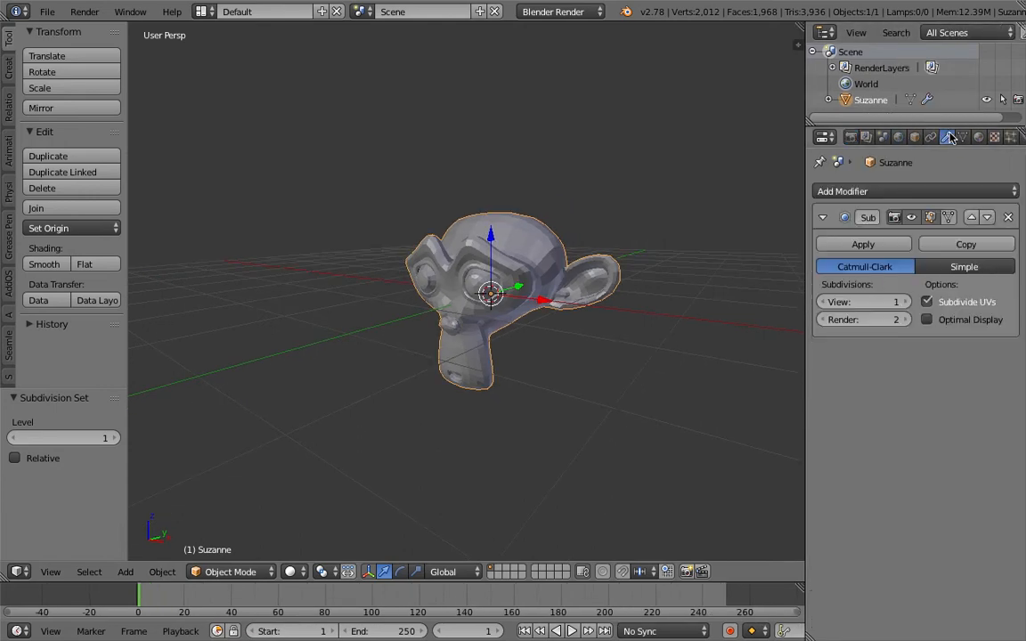
scroll(624, 285, "up", 3)
left_click(904, 302)
left_click(836, 303)
middle_click_drag(744, 276, 481, 236)
- Enable Dynamic Paint physics on the monkey and add a Canvas to it
scroll(981, 140, "down", 3)
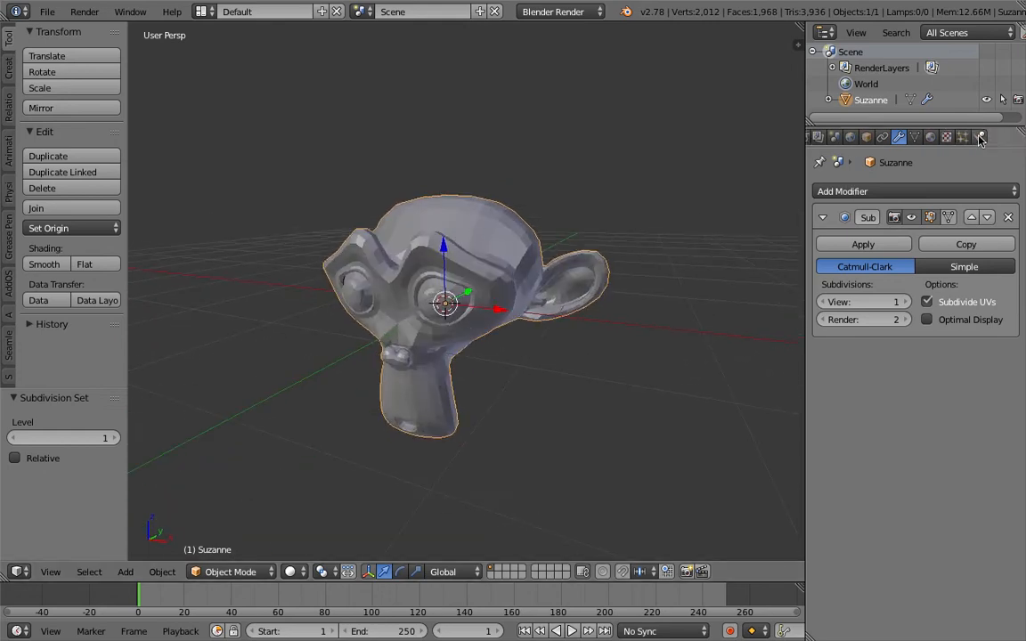
left_click(981, 137)
left_click(860, 263)
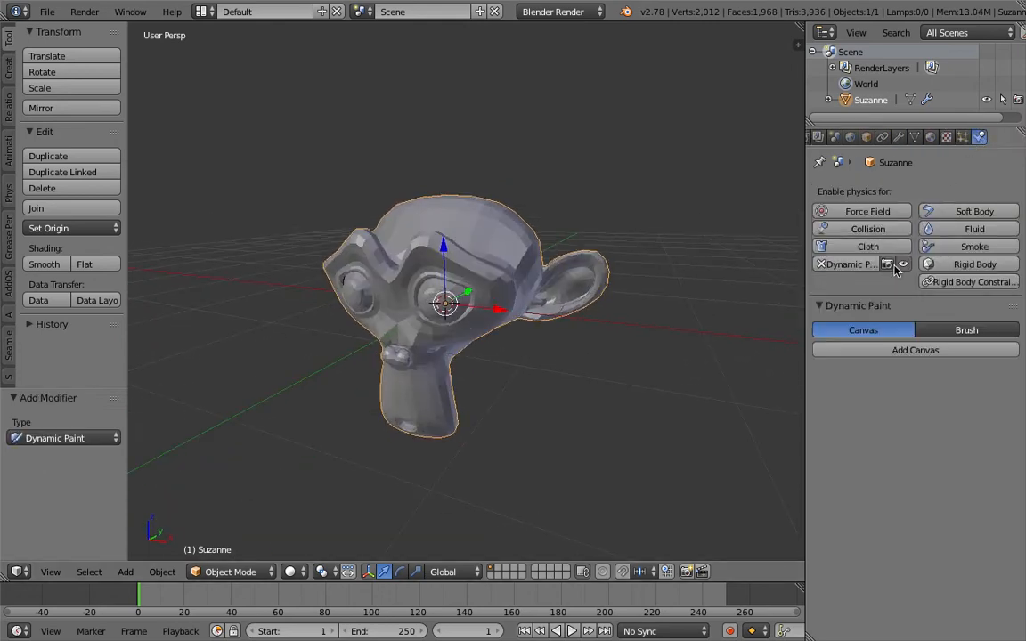
middle_click_drag(449, 222, 503, 248)
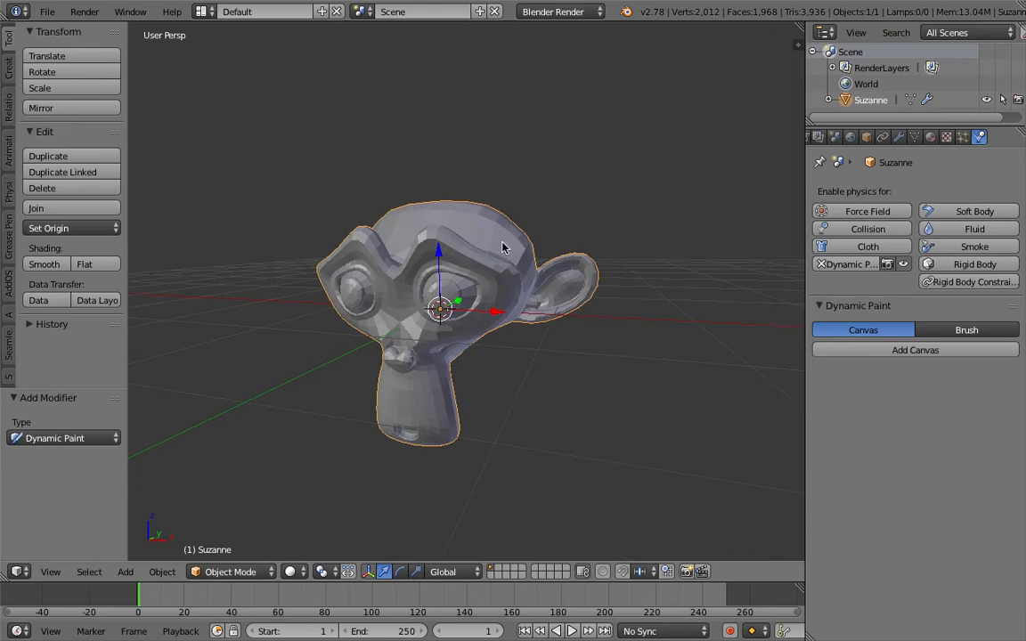
left_click(882, 350)
scroll(985, 455, "down", 3)
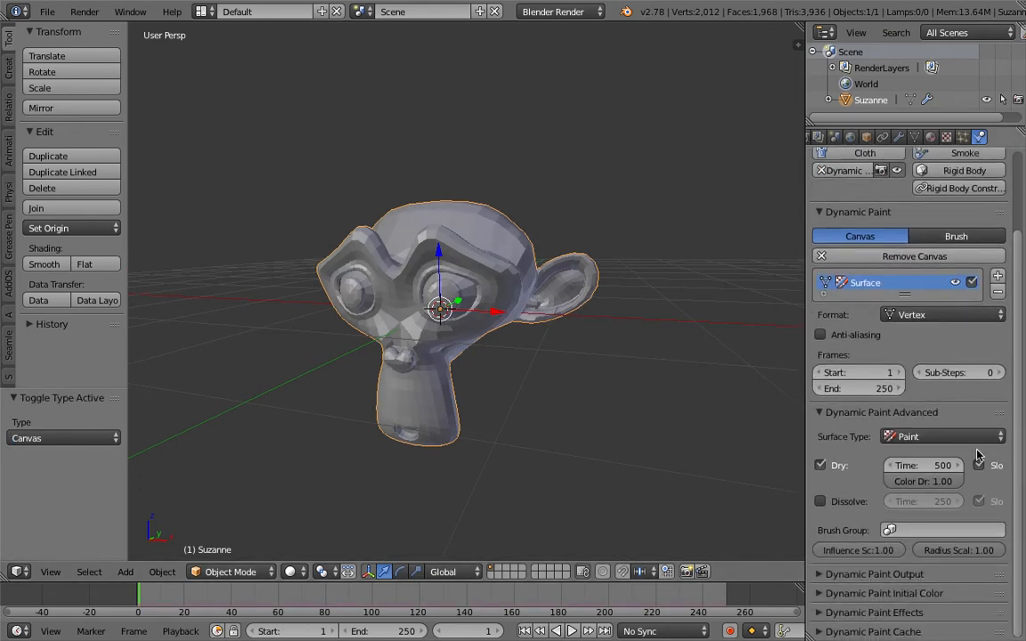
- Set the canvas surface type to Weight and create its dp_weight output vertex group
left_click(957, 438)
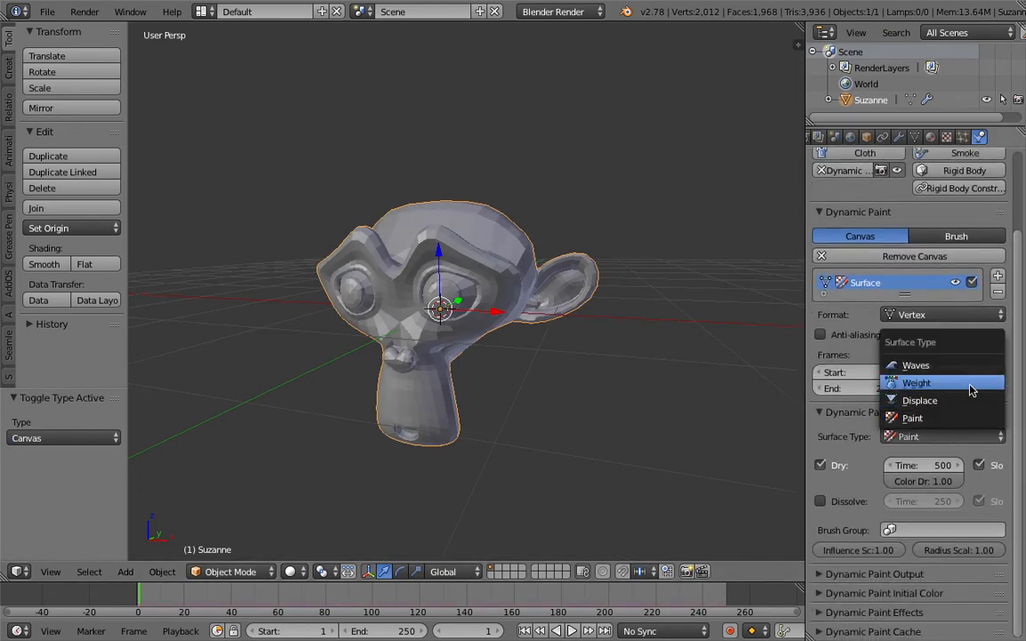
left_click(931, 384)
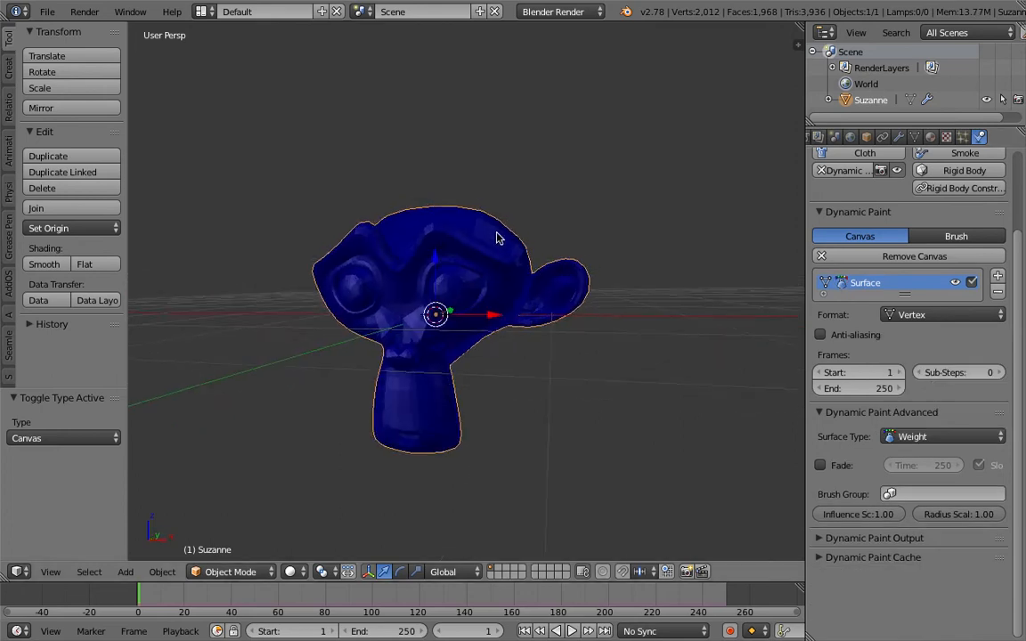
middle_click_drag(448, 294, 408, 259)
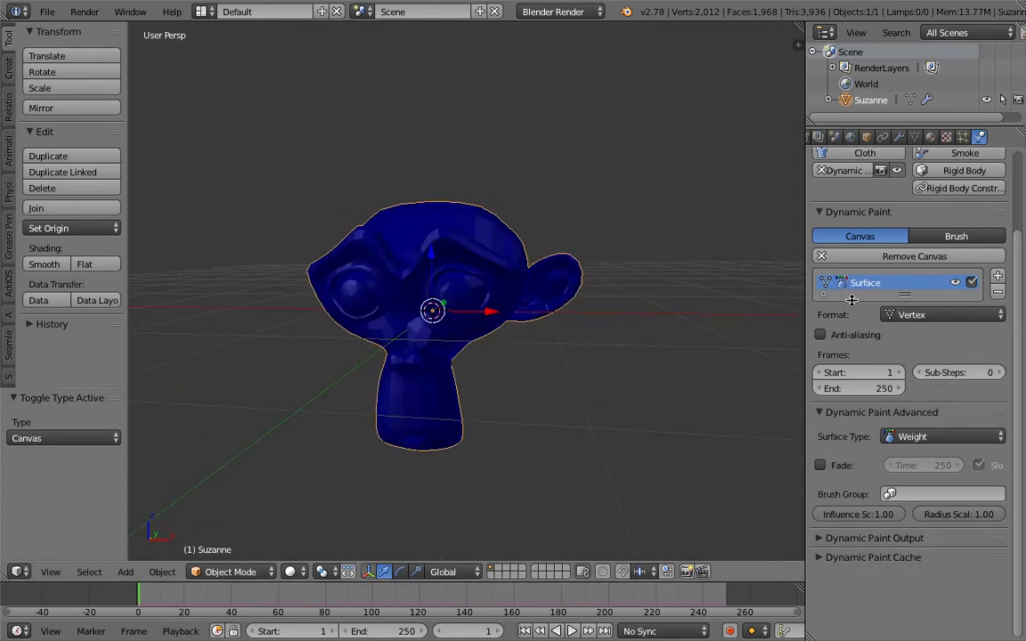
middle_click_drag(464, 289, 419, 285)
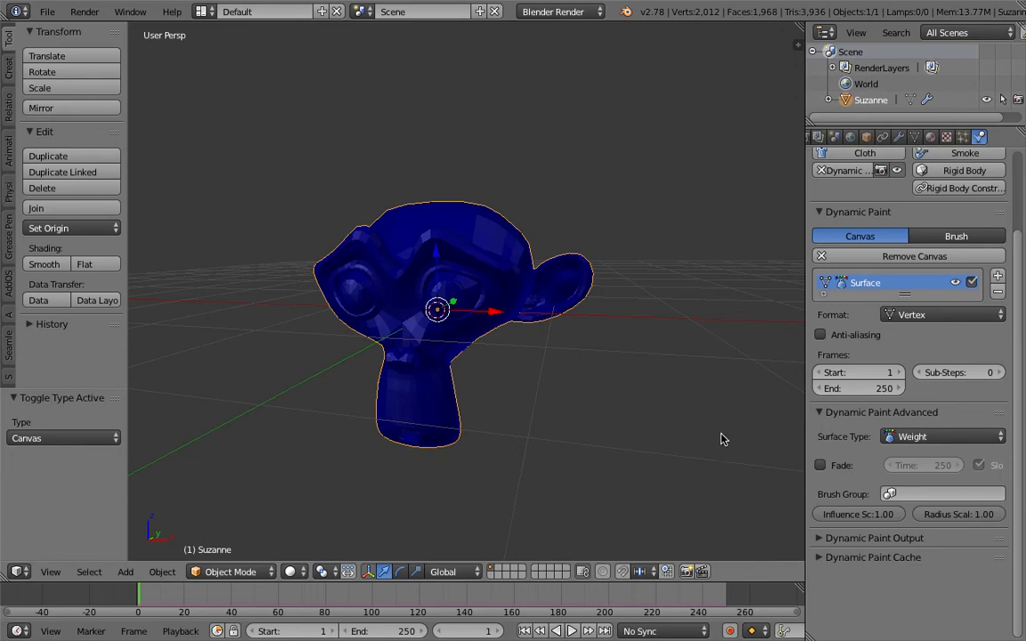
left_click(901, 540)
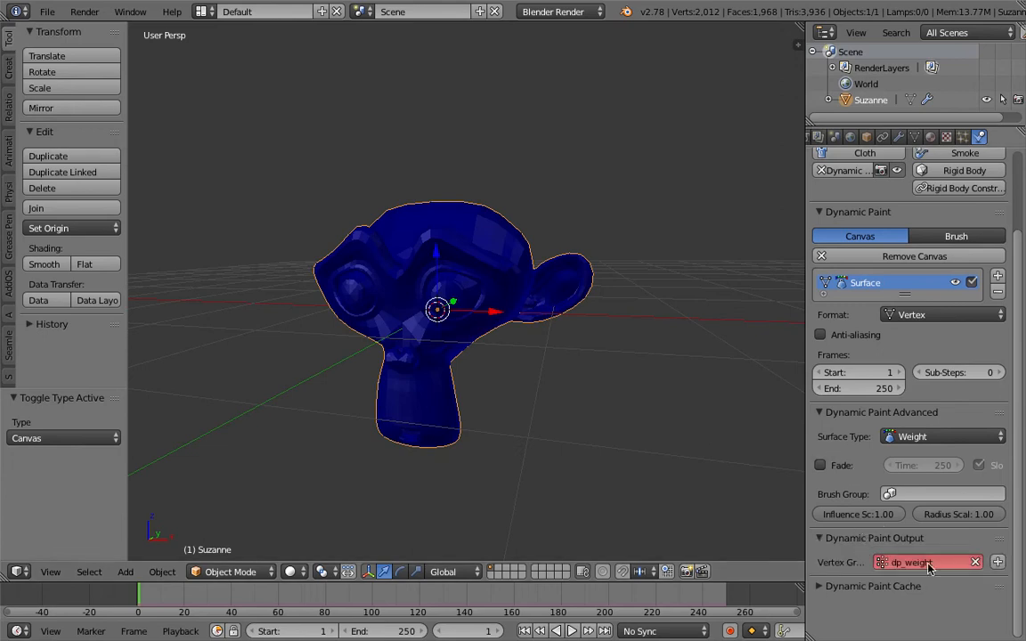
left_click(999, 565)
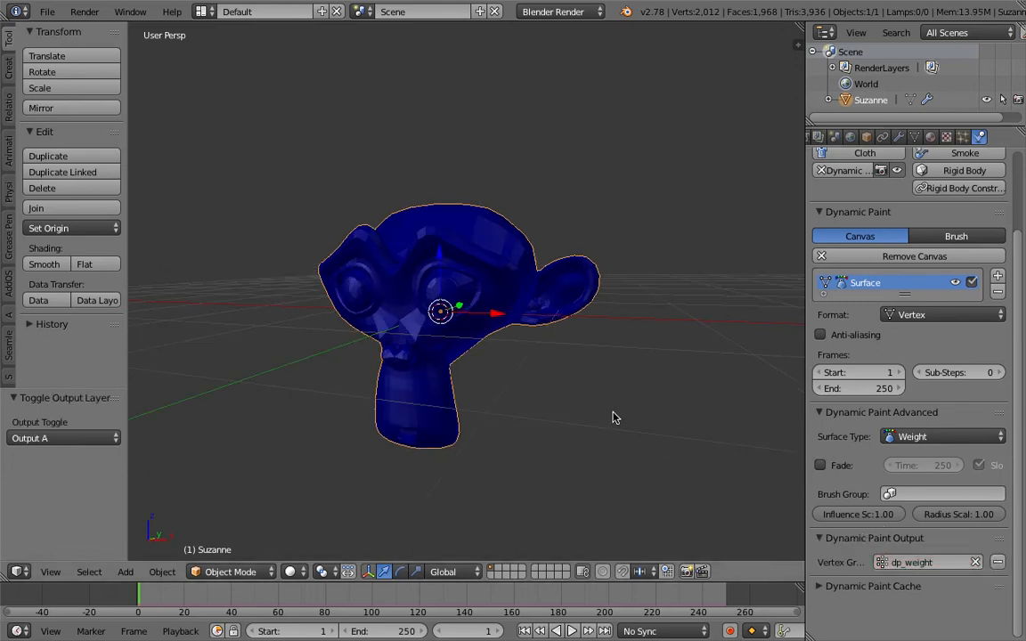
- Review the monkey's modifier stack in a widened properties editor
scroll(945, 415, "up", 3)
middle_click_drag(677, 267, 598, 227)
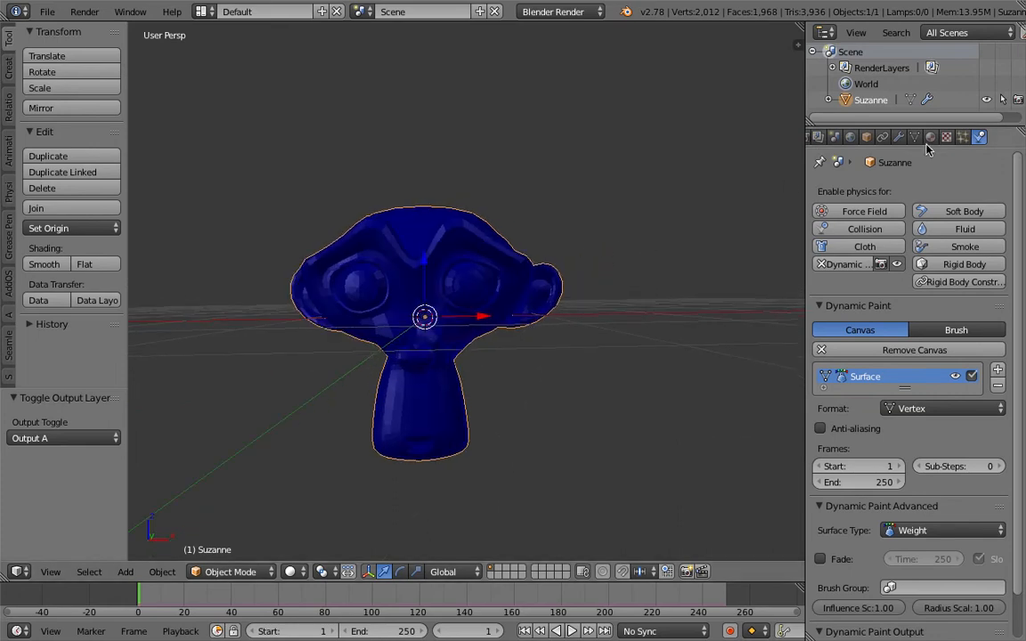
left_click(899, 136)
middle_click_drag(695, 263, 655, 257)
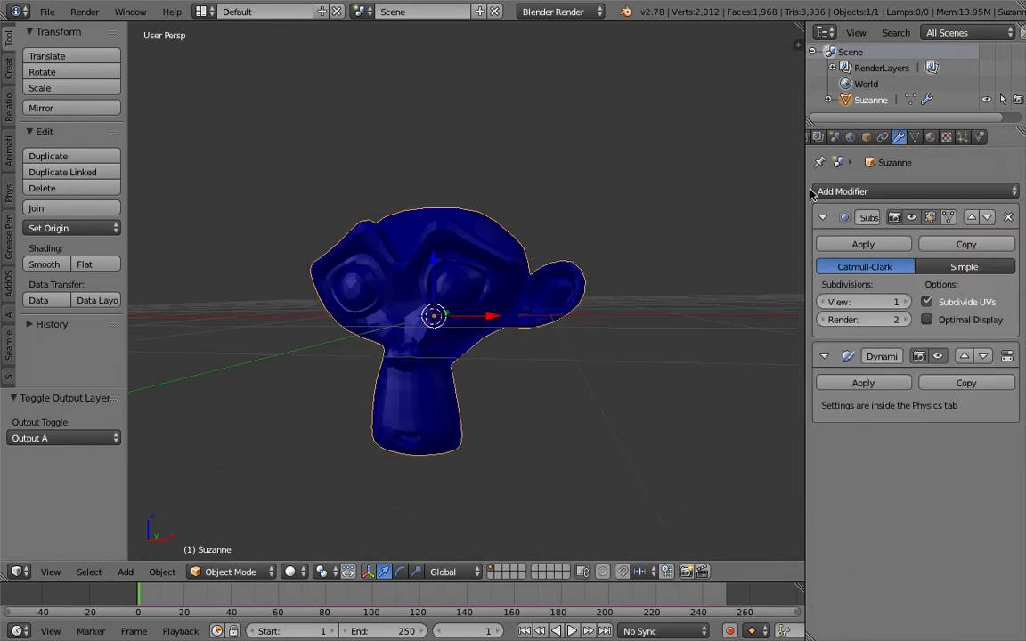
left_click_drag(805, 189, 726, 201)
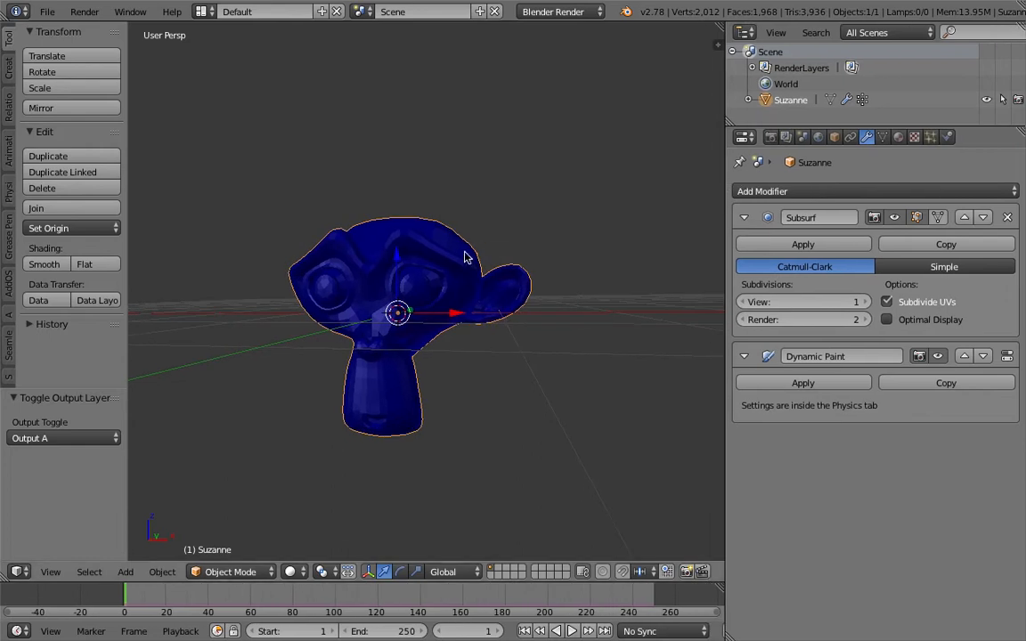
middle_click_drag(464, 258, 449, 236)
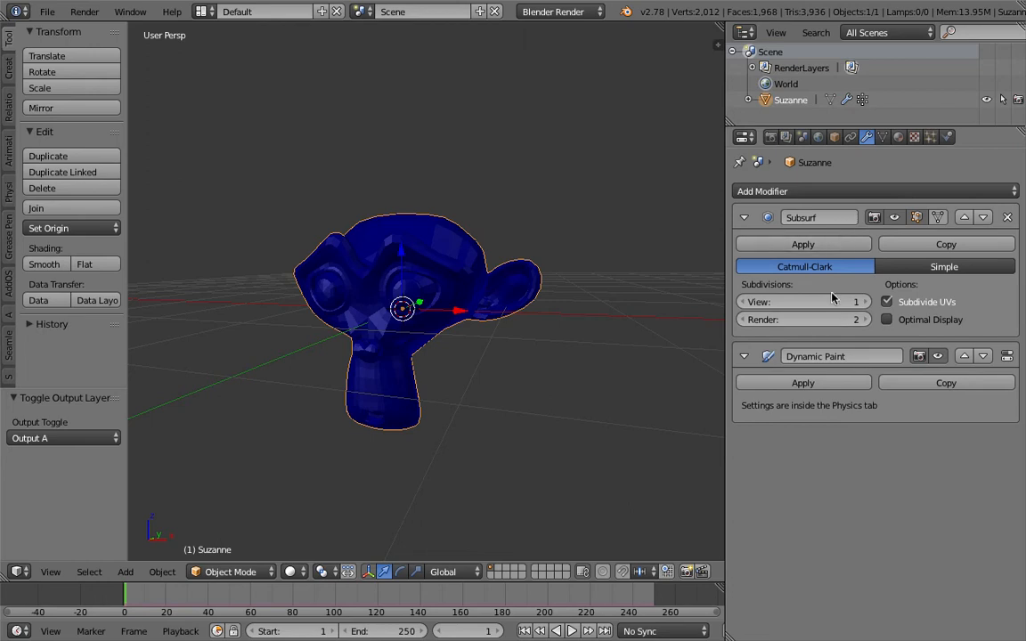
middle_click_drag(540, 283, 513, 277)
- Save the file on the Desktop as AN_DynamicPaintMasking_001.blend
key("ctrl+s")
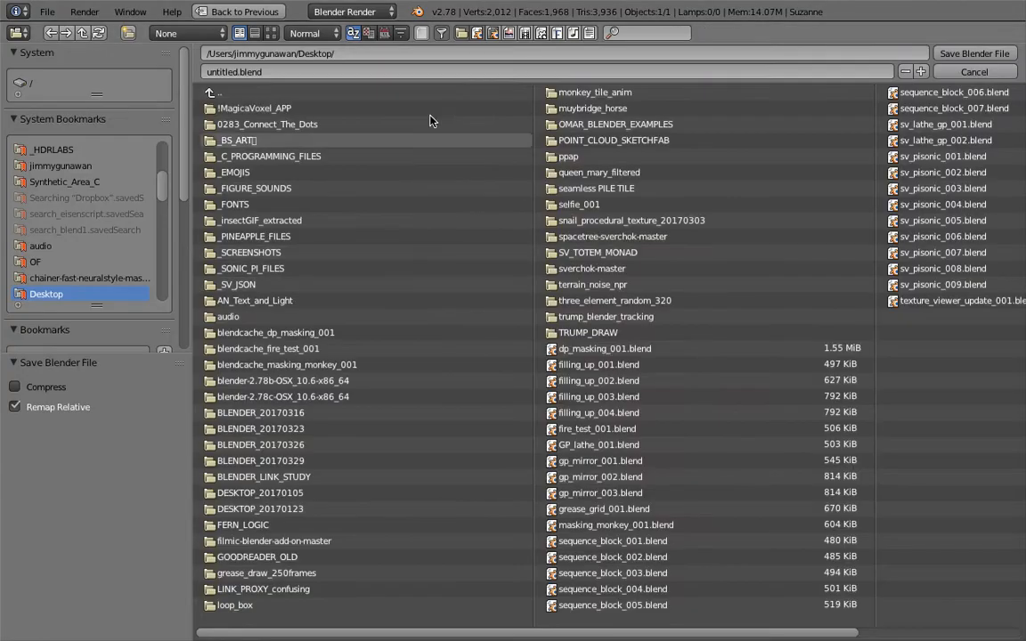
left_click(436, 71)
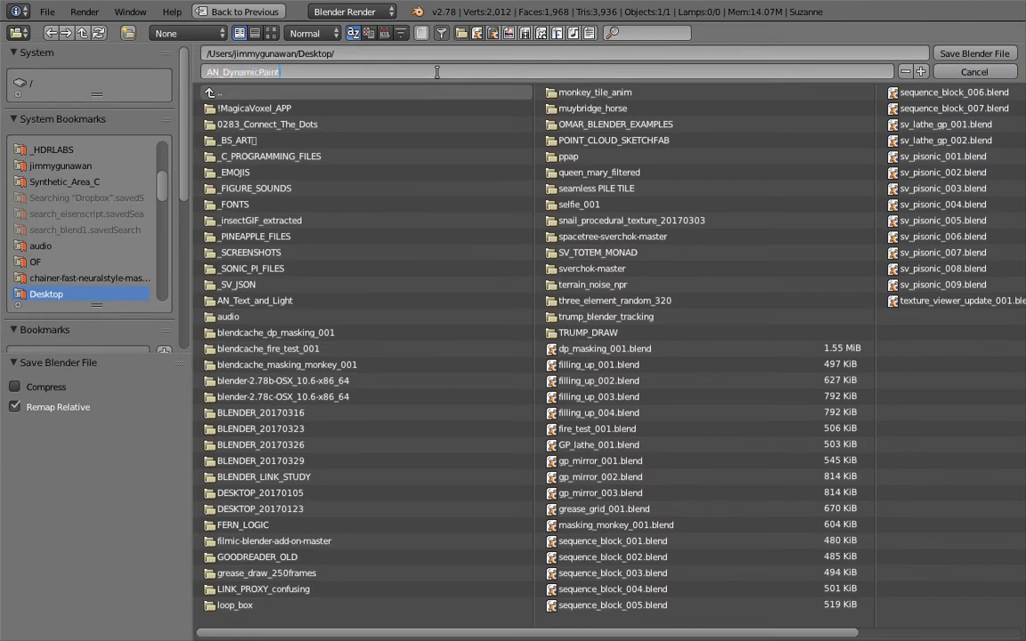
type("AN_DynamicPaintMasking_001")
key("Return")
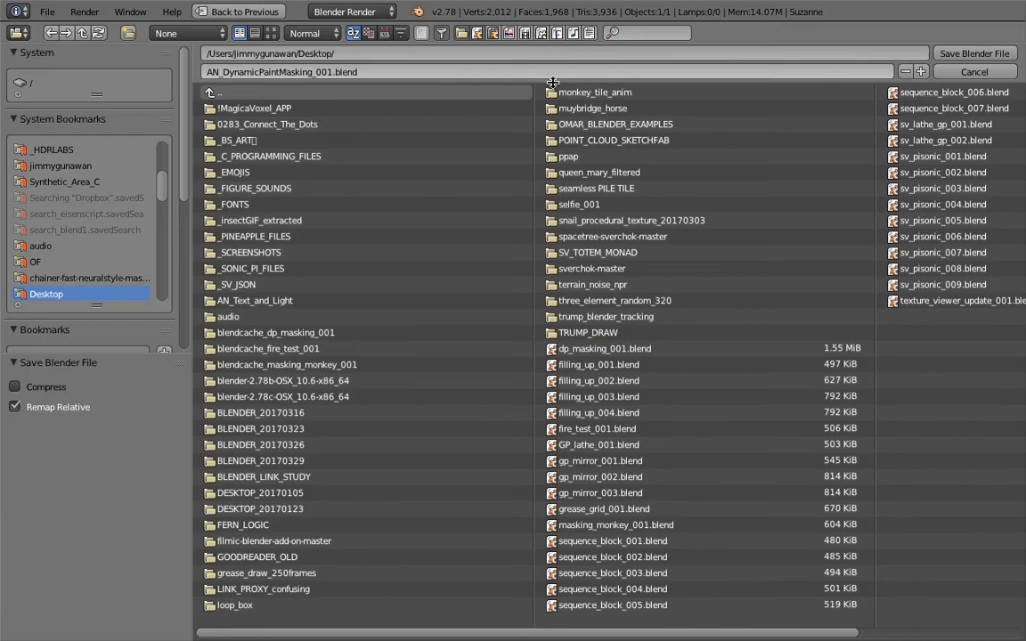
left_click(942, 55)
- Add a cube and move it above and beside the monkey, by about 1.316, 0.780 and 2.173 in X, Y and Z
middle_click_drag(394, 362, 407, 339)
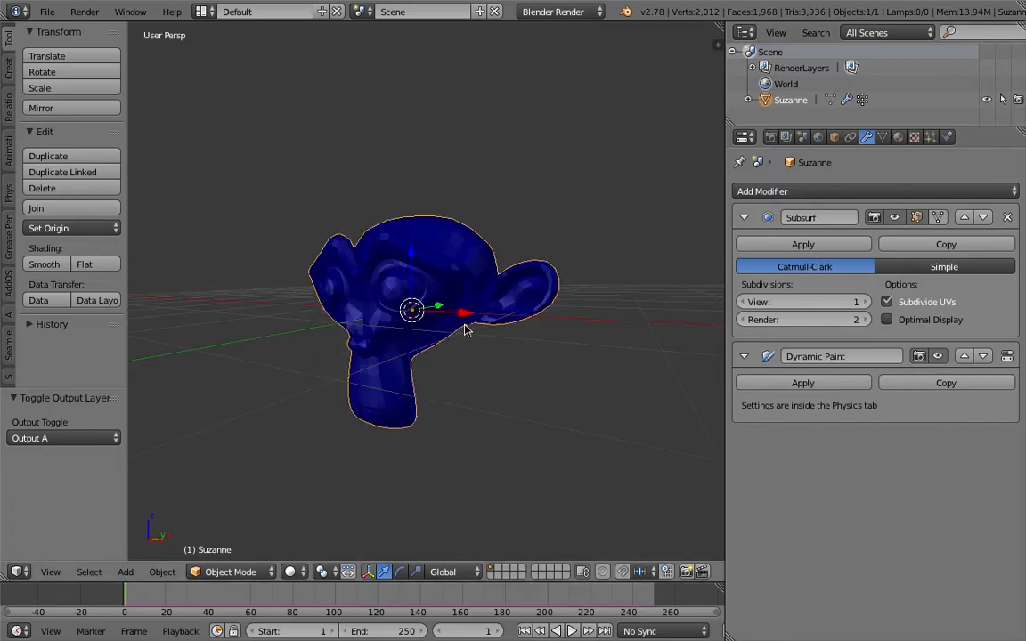
middle_click_drag(467, 328, 537, 280)
key("shift+a")
mouse_move(540, 277)
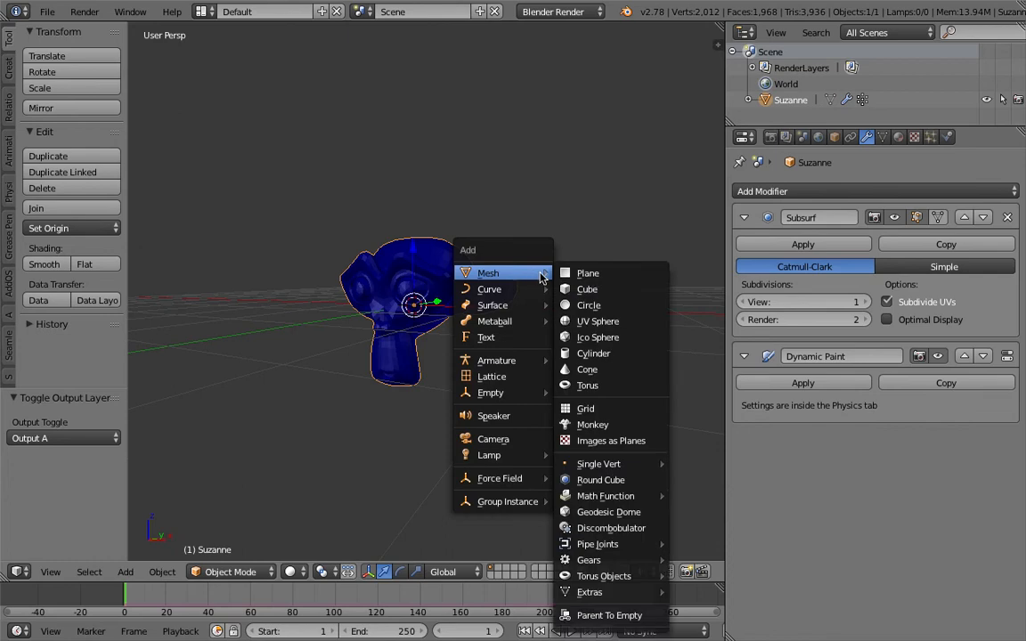
left_click(587, 290)
key("g")
left_click(635, 189)
key("s")
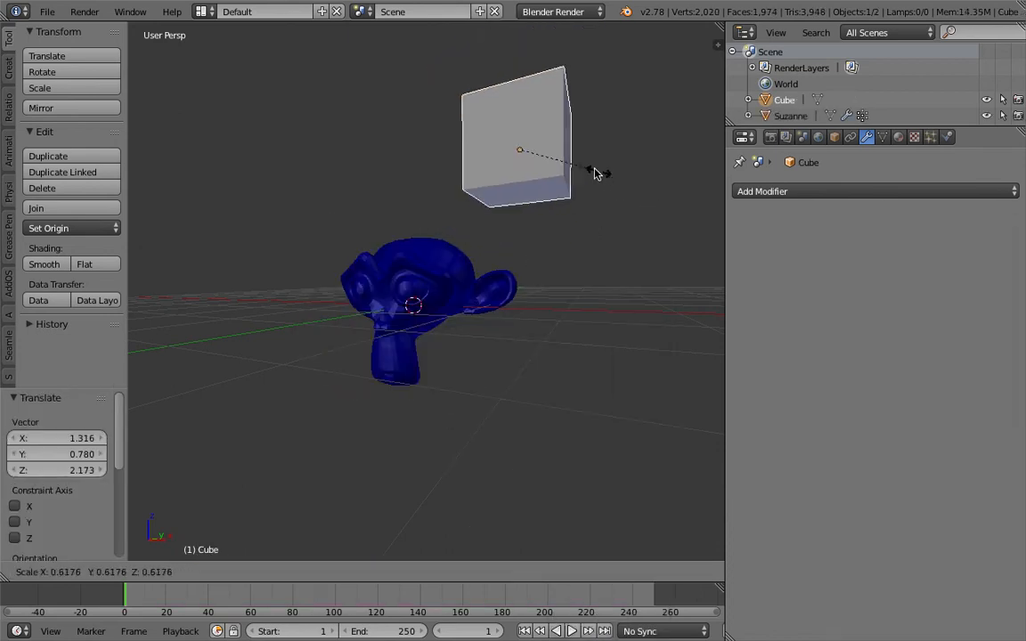
left_click(599, 181)
middle_click_drag(602, 188, 659, 183)
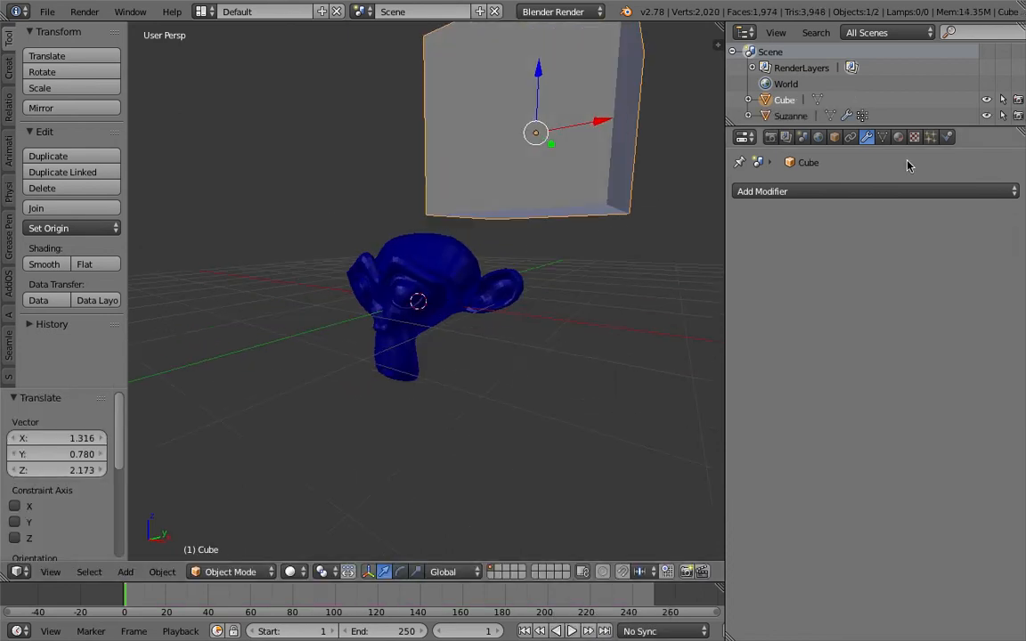
- Make the cube a Dynamic Paint Brush with Mesh Volume + Proximity as its paint source
left_click(950, 136)
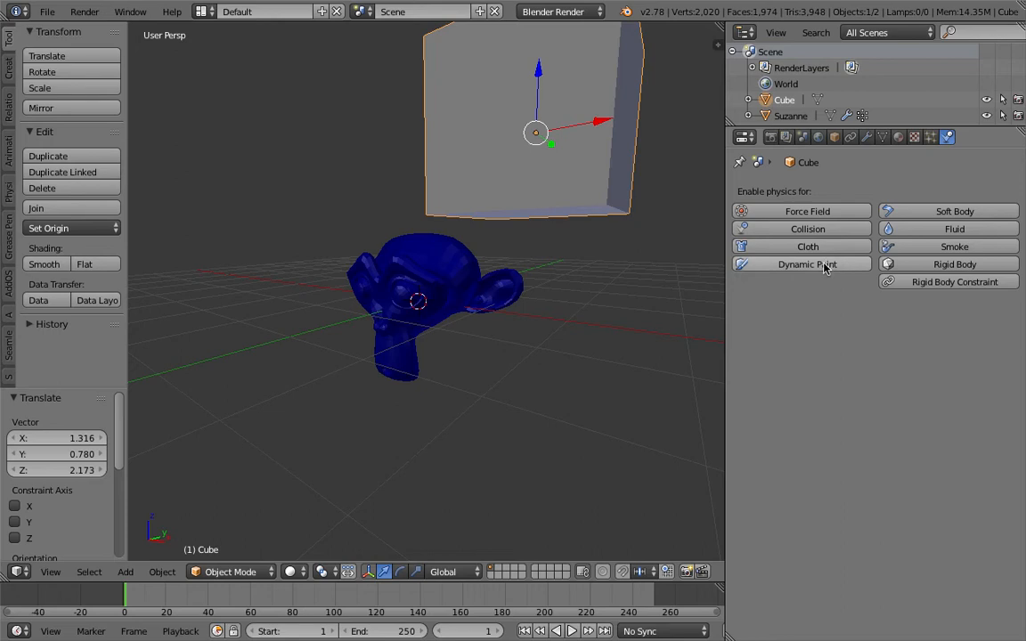
left_click(826, 265)
left_click(937, 331)
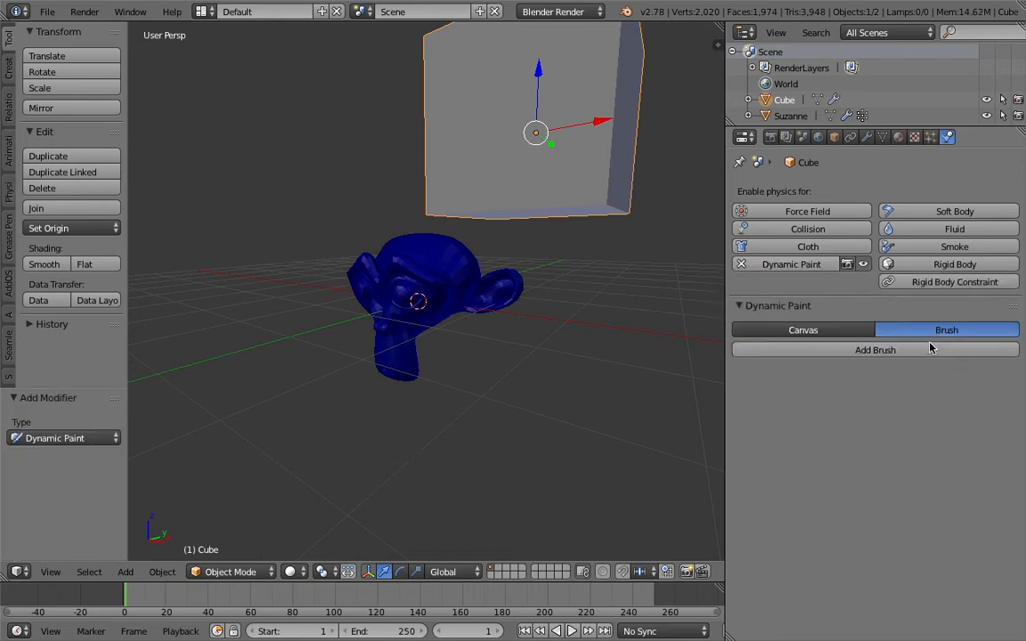
left_click(929, 350)
left_click(899, 453)
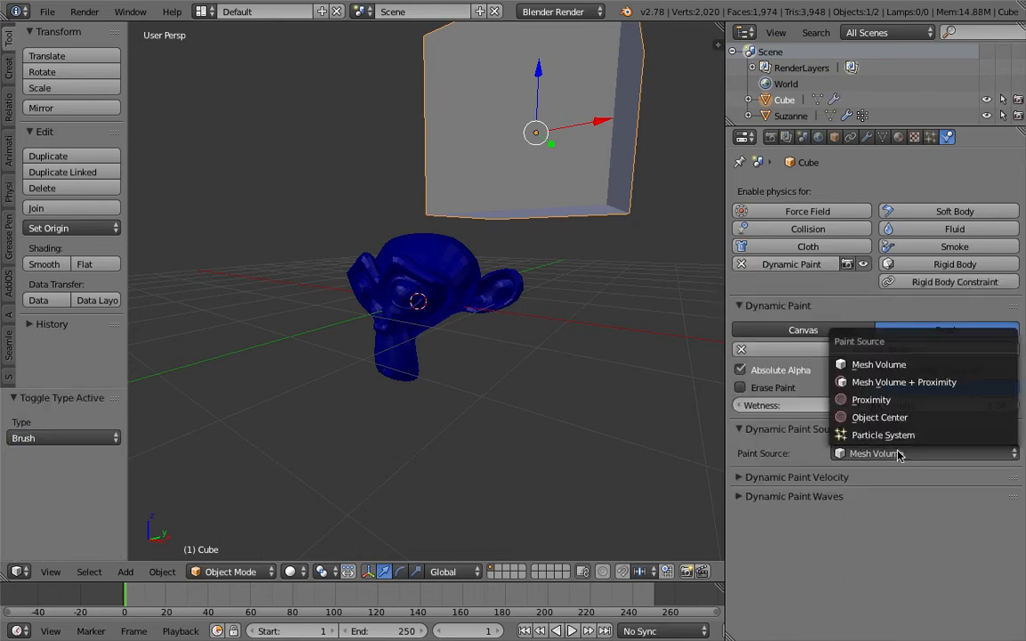
left_click(895, 382)
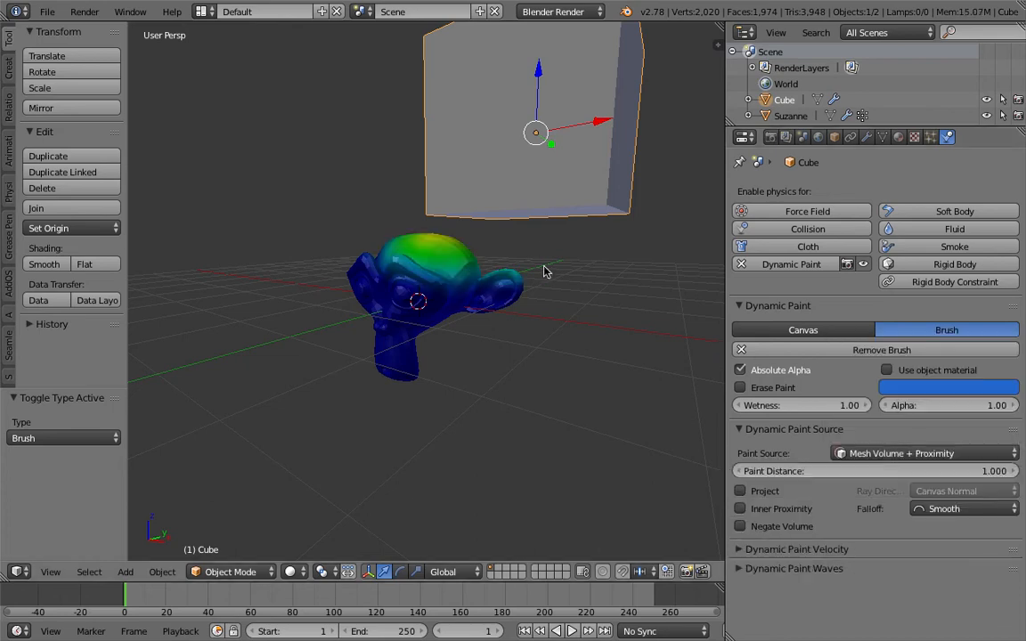
- Scale the cube to about 0.515 and move it close to the monkey's head, testing the weight painting around it
middle_click_drag(546, 270, 604, 213)
key("g")
left_click(563, 230)
key("s")
left_click(566, 206)
key("g")
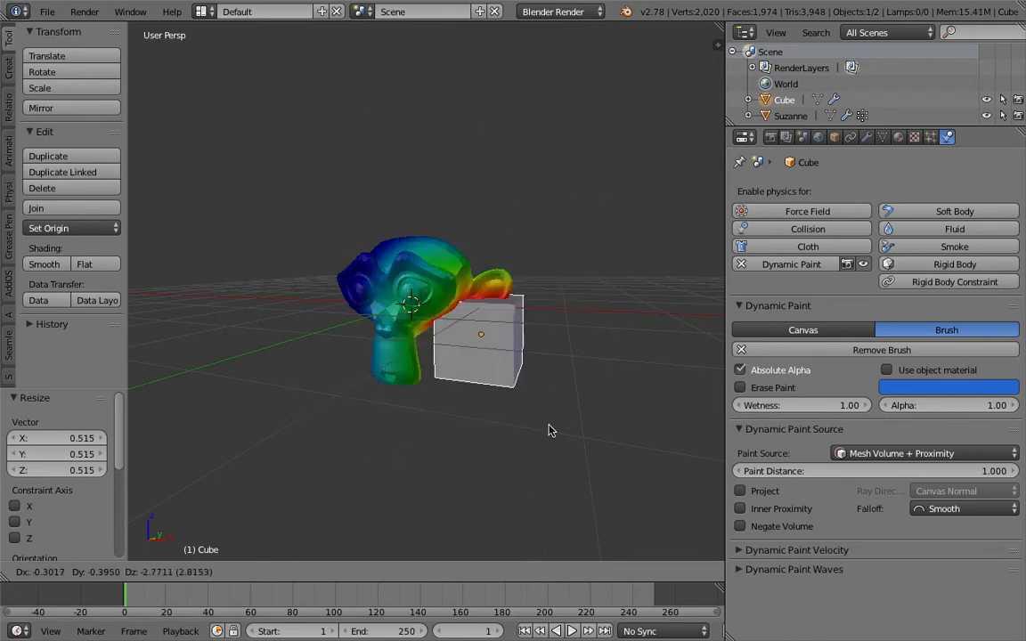
left_click(506, 253)
key("g")
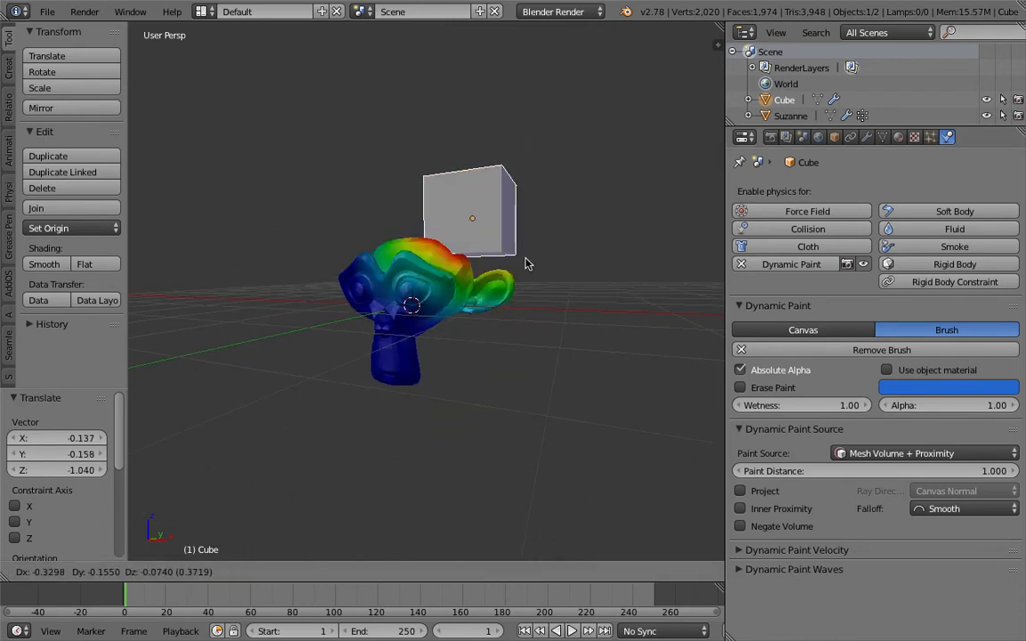
left_click(548, 262)
- Set the cube's maximum draw type to Wire
left_click(870, 138)
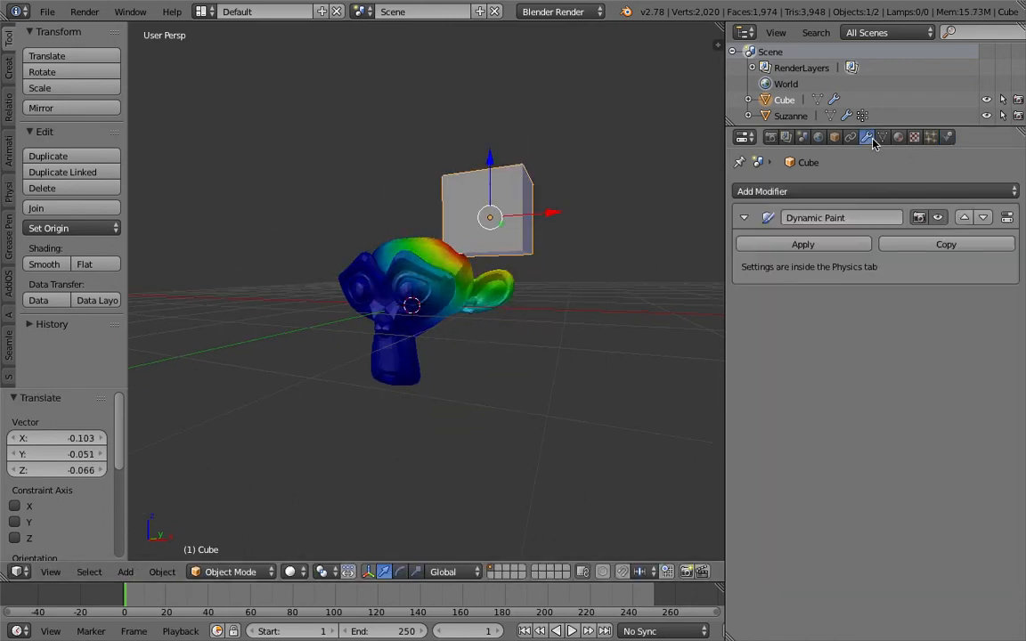
left_click(836, 138)
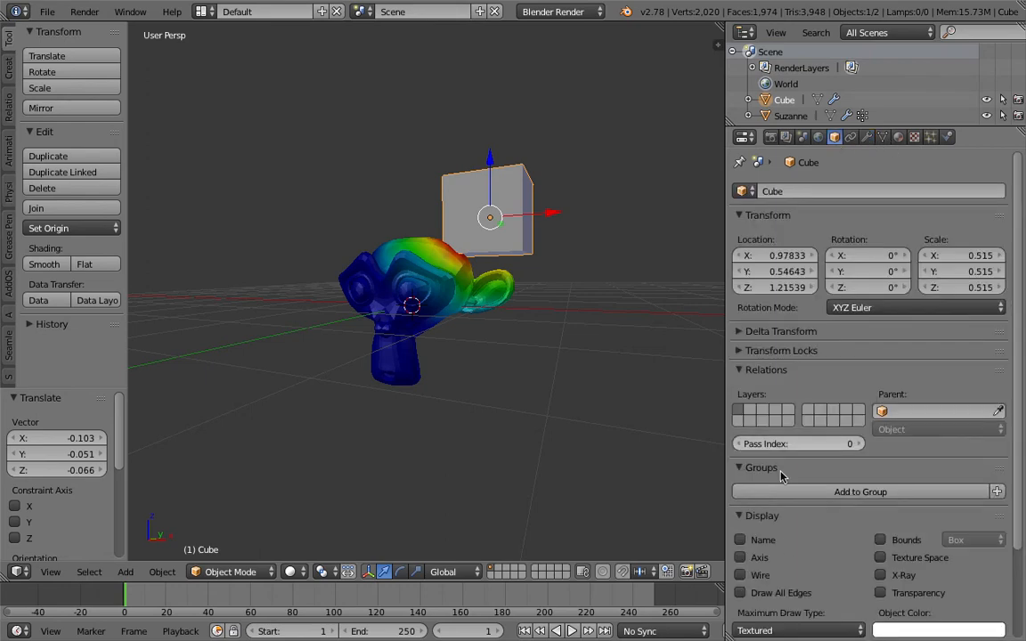
scroll(1021, 501, "down", 3)
left_click(799, 523)
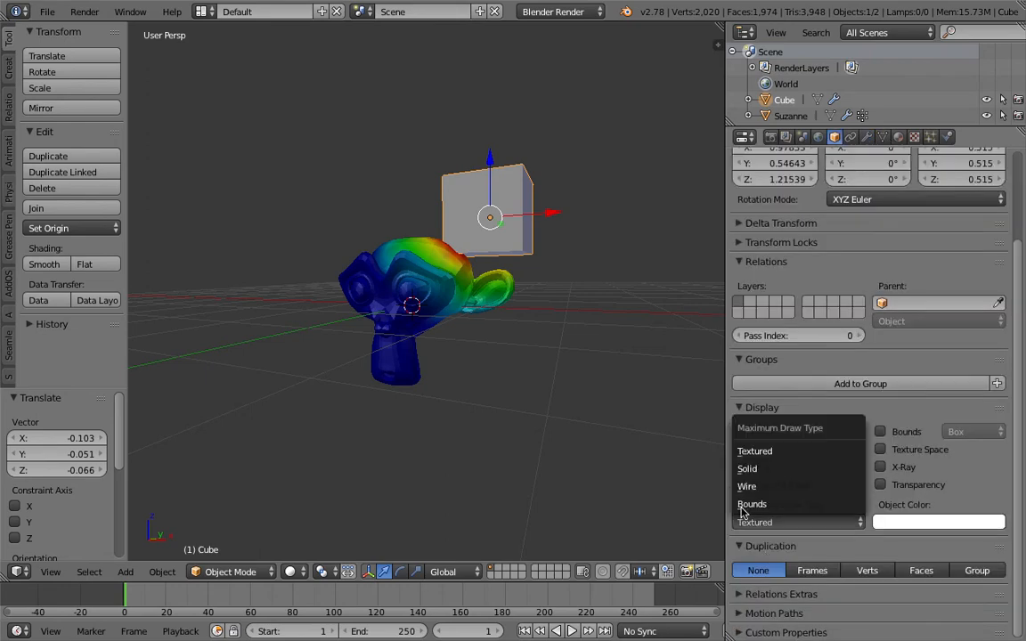
left_click(800, 486)
- Move the wireframe cube around the monkey's head to test the weights, ending with a shift of about -0.179, 0.393 and 1.023 in X, Y and Z
key("g")
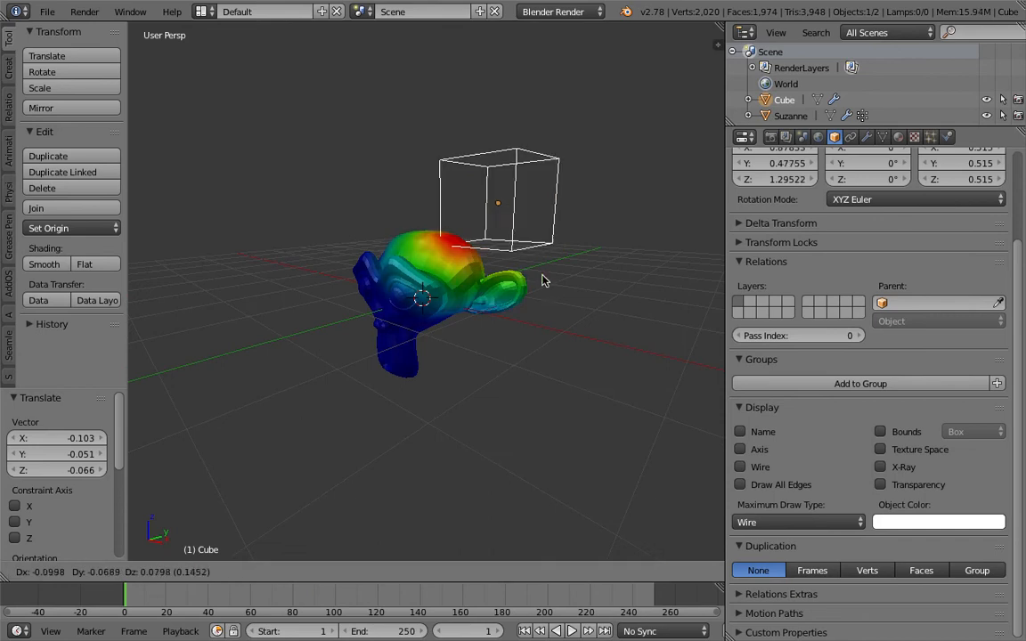
left_click(494, 307)
key("g")
left_click(517, 179)
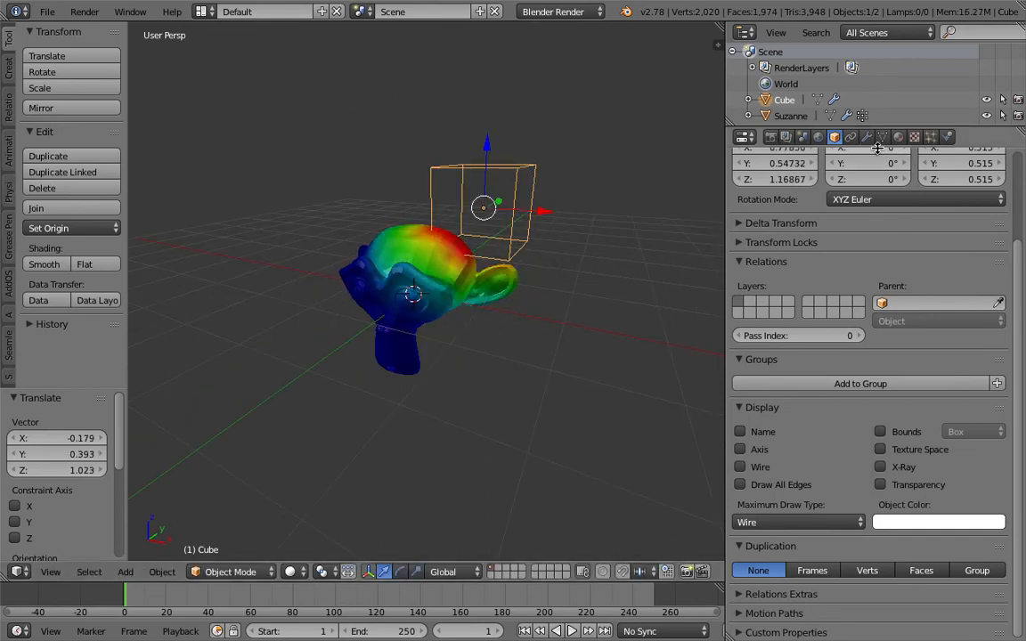
- Give the cube a Subsurf modifier at view level 1 and place it above Dynamic Paint in the modifier stack
left_click(867, 137)
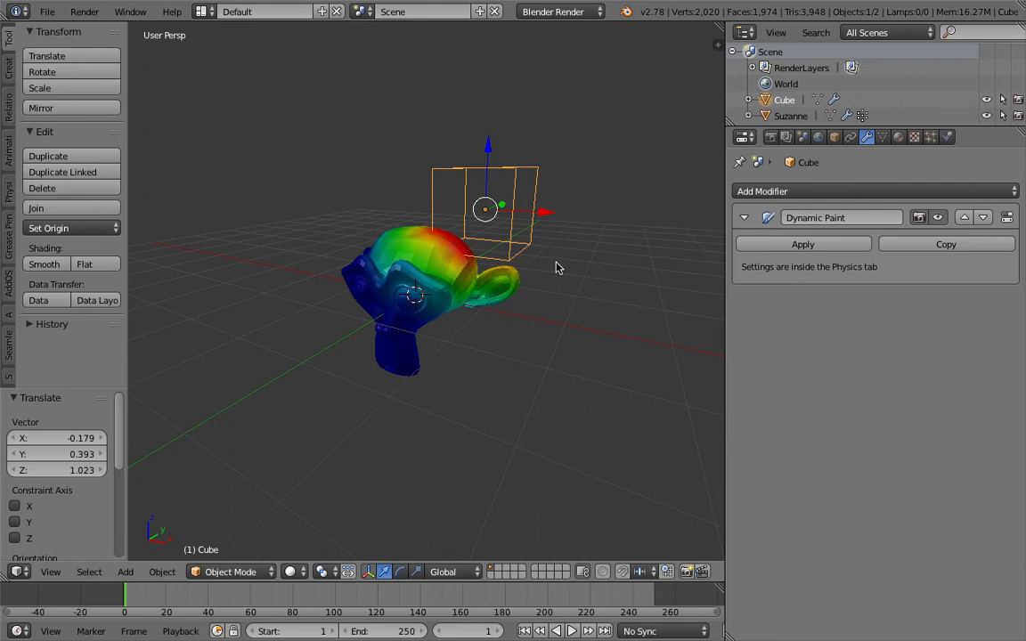
key("ctrl+2")
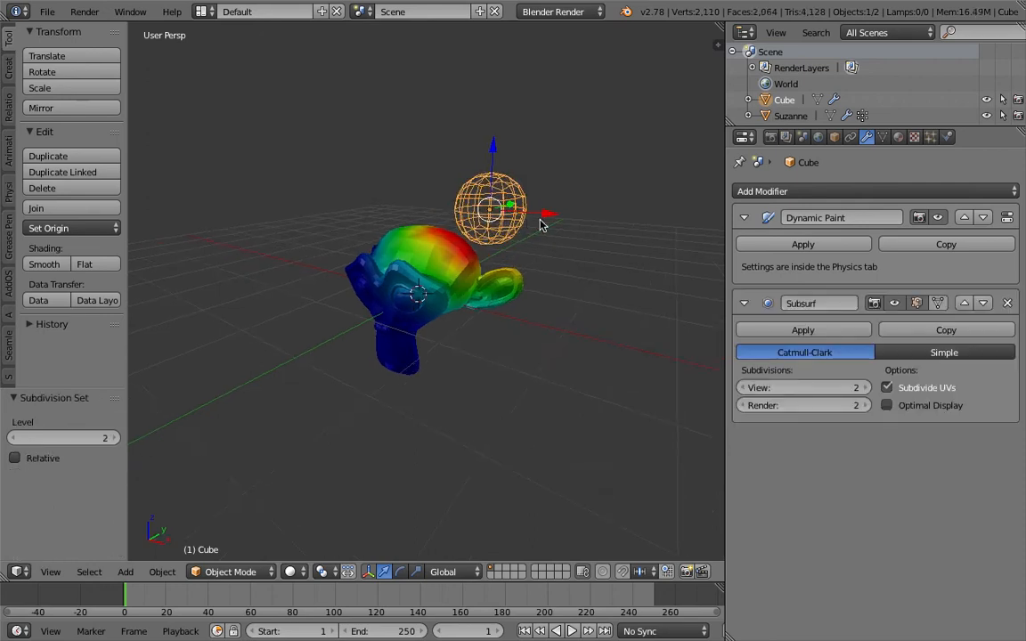
key("ctrl+1")
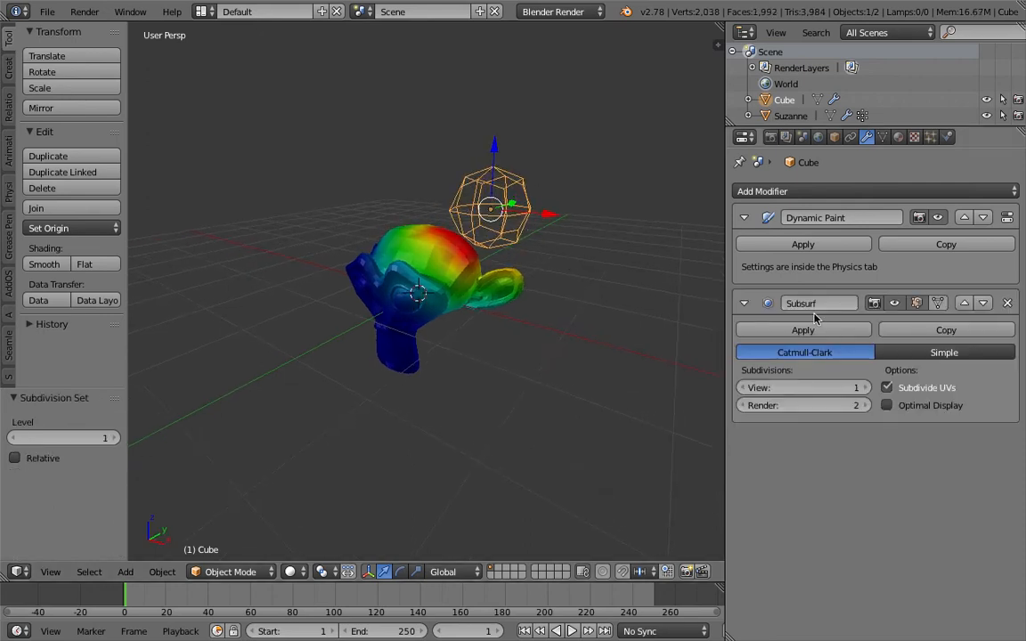
left_click(964, 303)
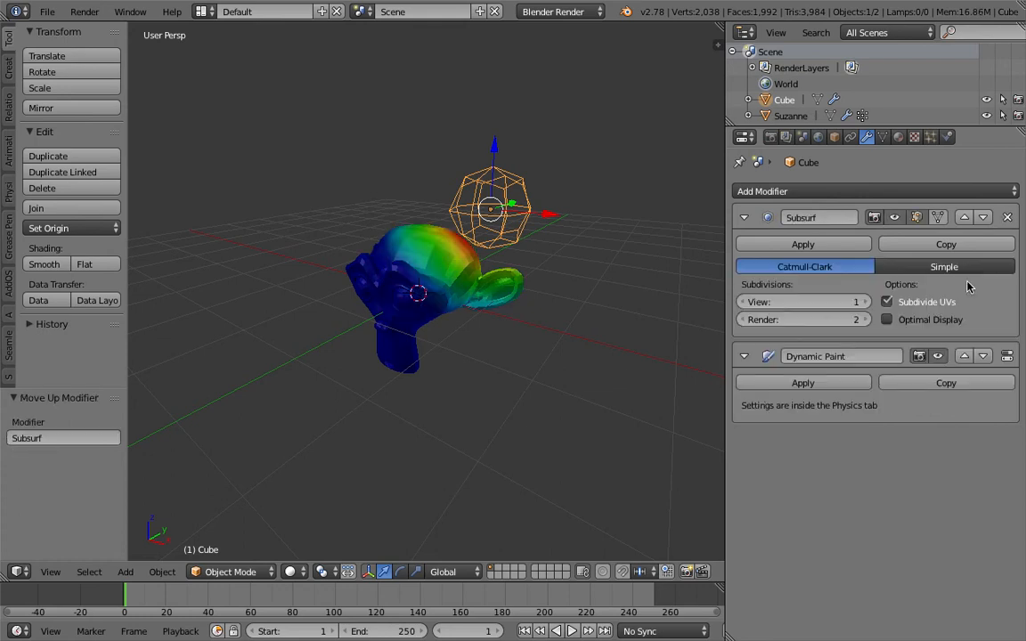
- Scale the rounded brush by about 0.719 and move it around the monkey, leaving it low beside the head
key("g")
left_click(564, 278)
key("s")
left_click(529, 253)
key("g")
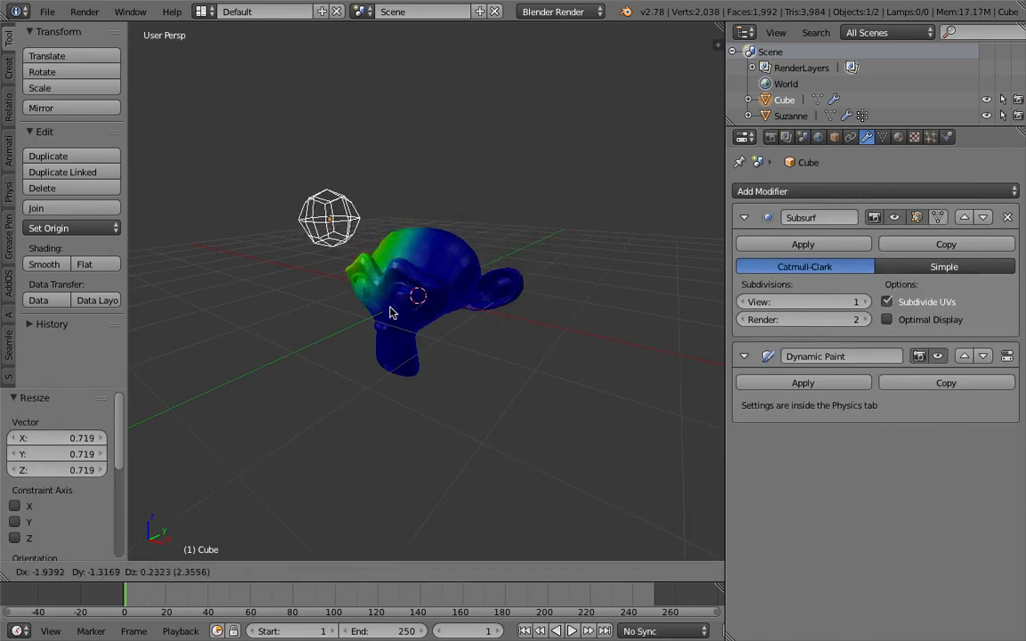
left_click(562, 319)
key("g")
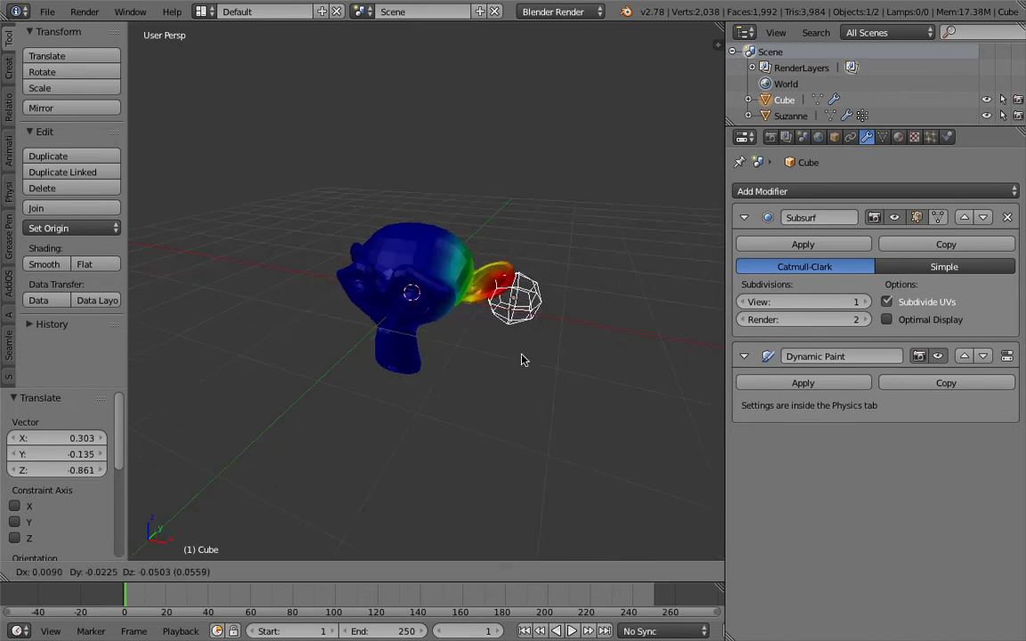
left_click(454, 359)
- Duplicate the brush twice, placing one copy above and one below the monkey on different sides, and save the file
key("shift+d")
left_click(355, 187)
middle_click_drag(355, 187, 437, 261)
key("shift+d")
left_click(398, 458)
middle_click_drag(398, 458, 531, 316)
key("ctrl+s")
left_click(392, 385)
- Add a Mask modifier to the monkey in Vertex Group mode, using the dp_weight vertex group
right_click(420, 304)
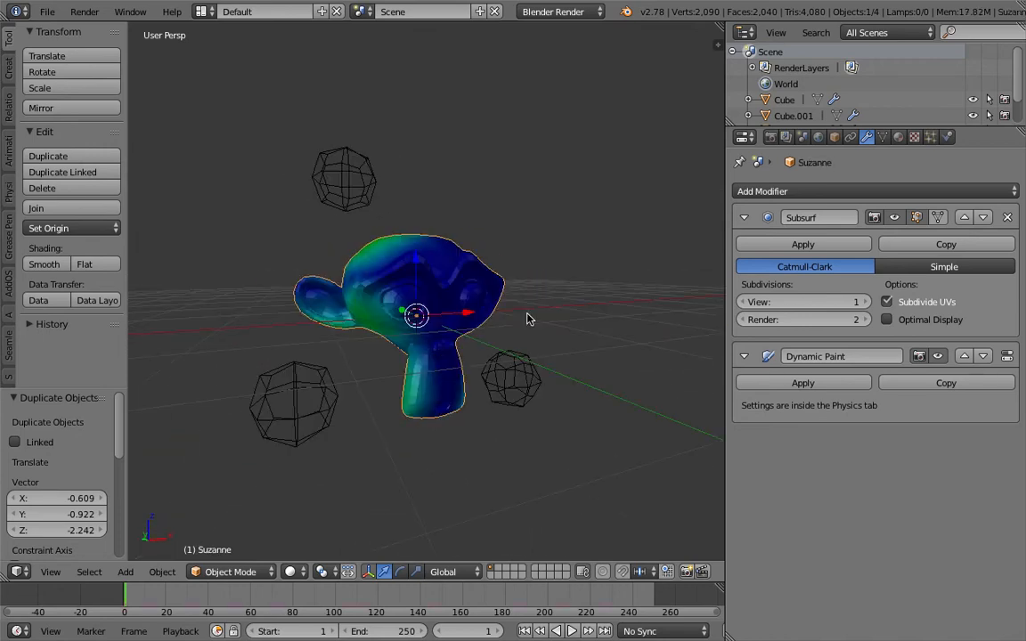
left_click(828, 191)
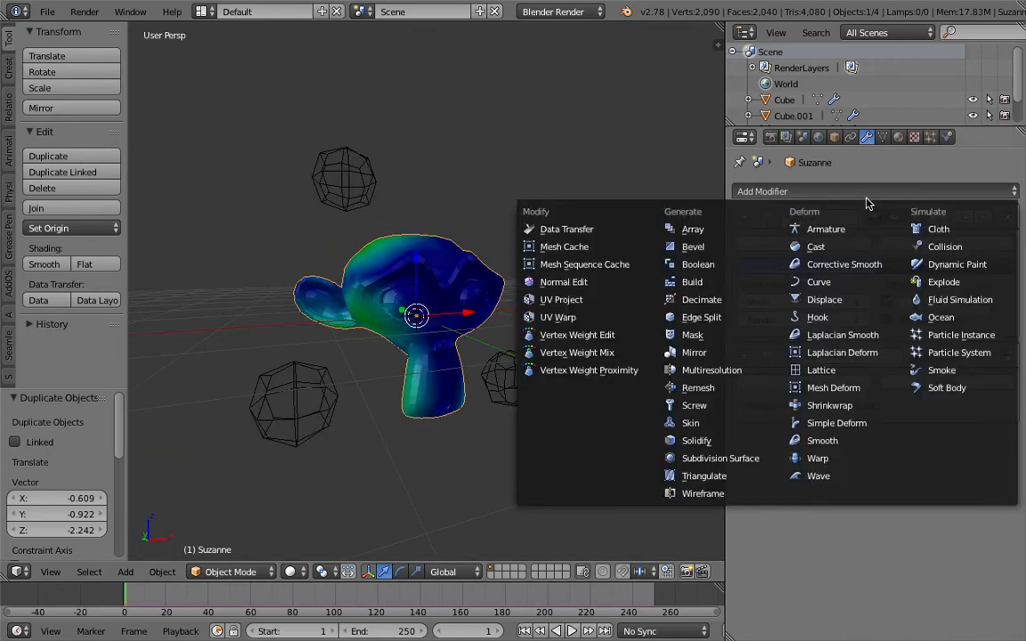
left_click(718, 336)
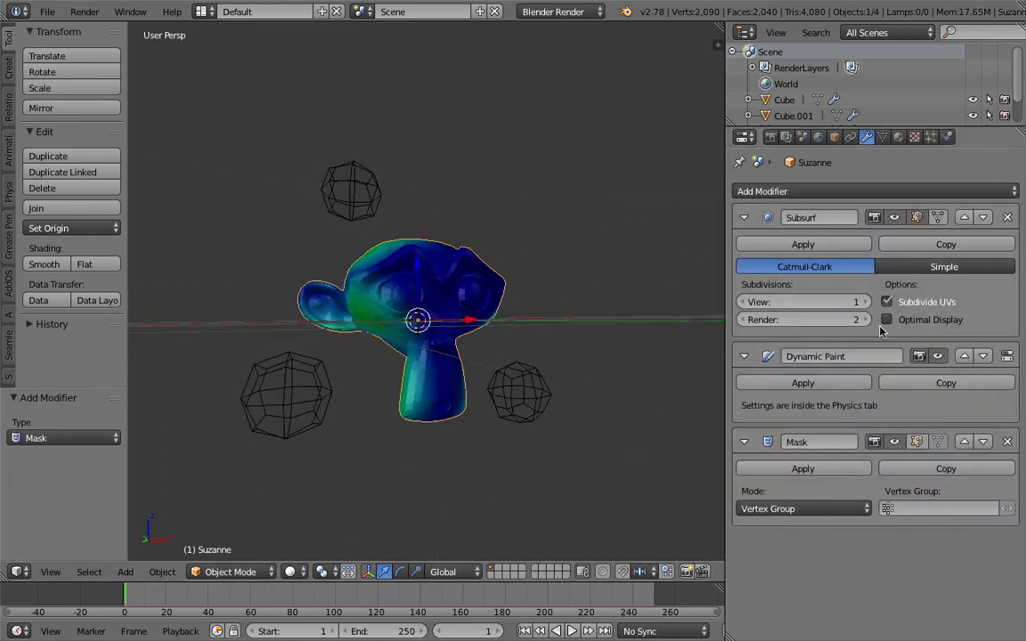
left_click(917, 508)
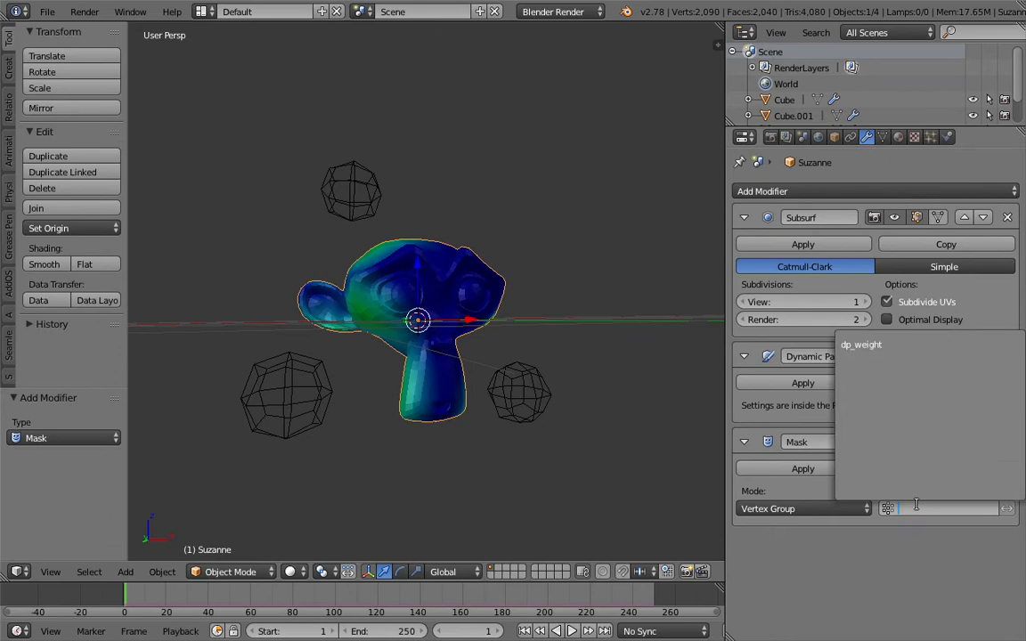
left_click(875, 342)
middle_click_drag(450, 227, 469, 282)
left_click(764, 509)
middle_click_drag(527, 401, 529, 366)
- Move the original brush up beside the head and back down to test the mask, ending with a shift of about 0.129, -0.021 and -0.123
right_click(563, 371)
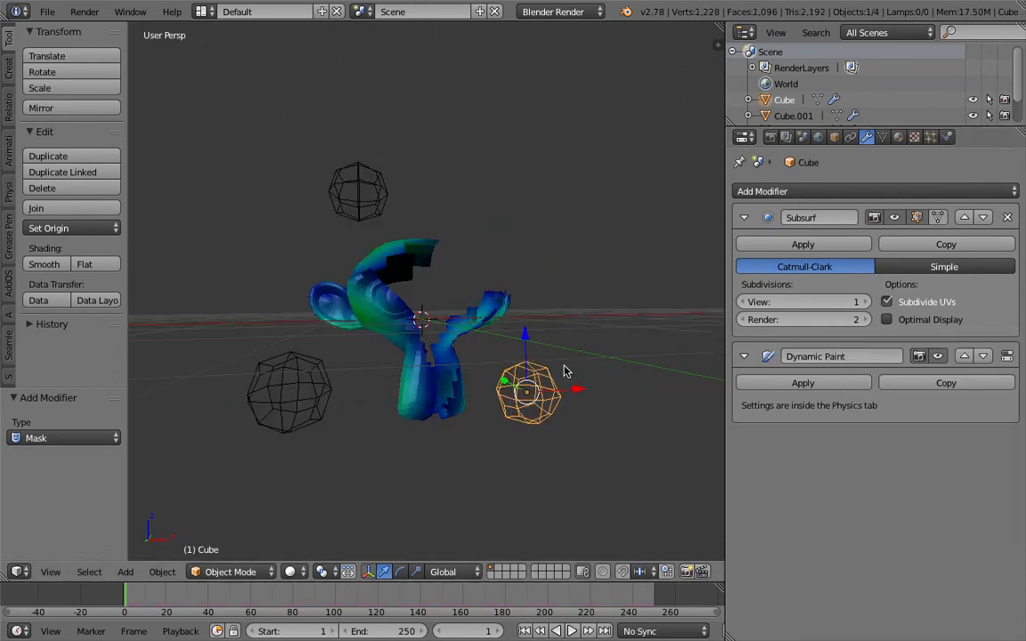
key("g")
left_click(571, 203)
middle_click_drag(571, 203, 546, 303)
key("g")
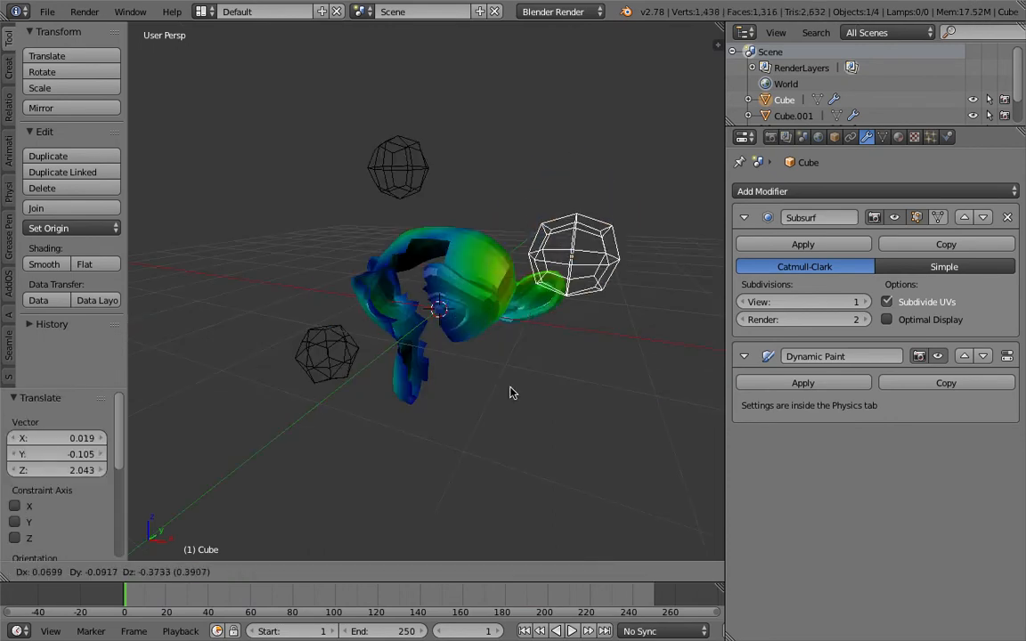
left_click(435, 417)
key("g")
middle_click_drag(449, 292, 561, 307)
left_click(570, 350)
- Try the monkey's Subsurf at view level 2 and move the original brush by about 0.312, 0.065 and 0.266
right_click(483, 299)
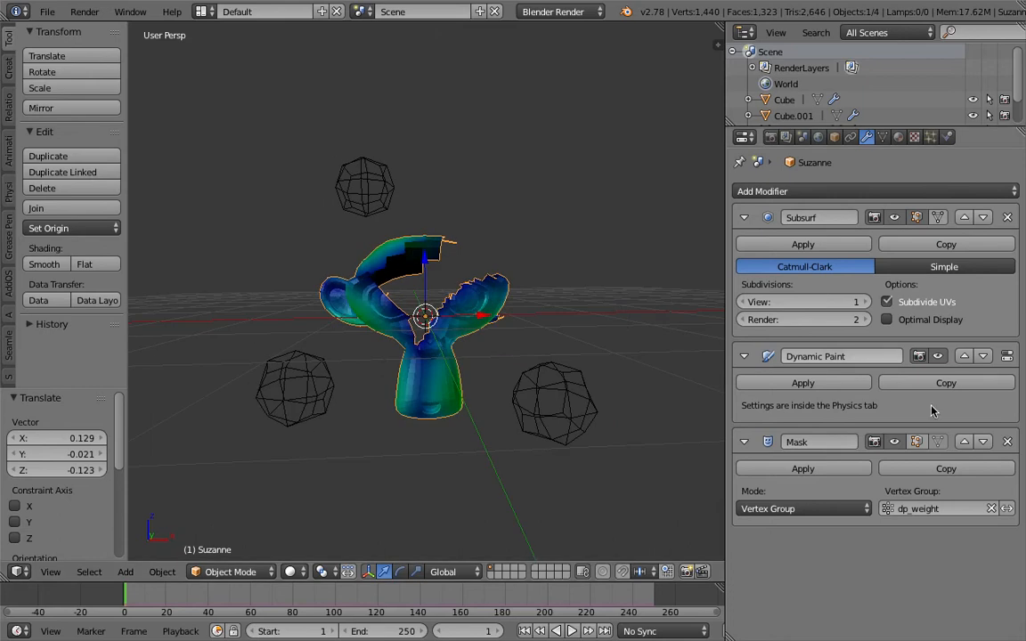
left_click(864, 302)
middle_click_drag(595, 289, 419, 383)
middle_click_drag(530, 499, 545, 402)
right_click(545, 403)
key("g")
left_click(568, 376)
- Try the monkey's Subsurf at view level 0 and return it to 1
right_click(500, 310)
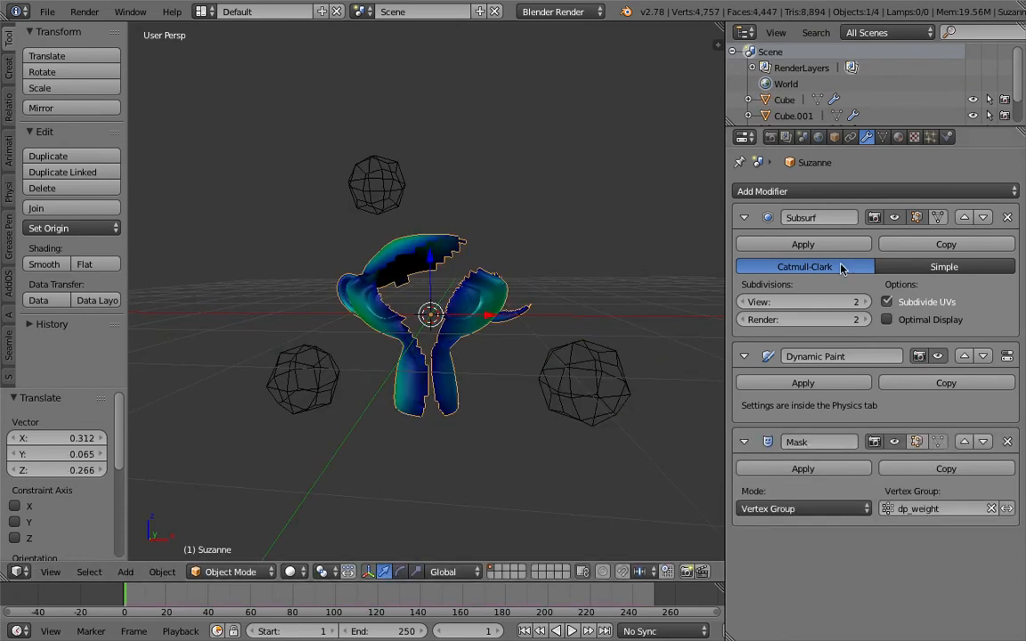
left_click(740, 308)
left_click(740, 306)
middle_click_drag(486, 310, 566, 293)
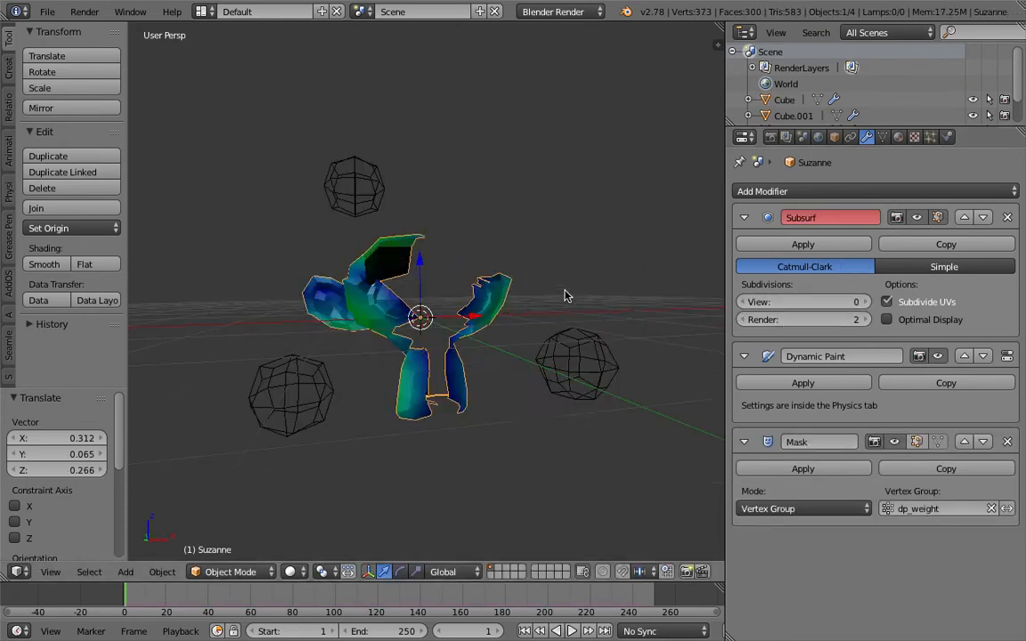
right_click(595, 362)
middle_click_drag(506, 333, 459, 326)
right_click(482, 320)
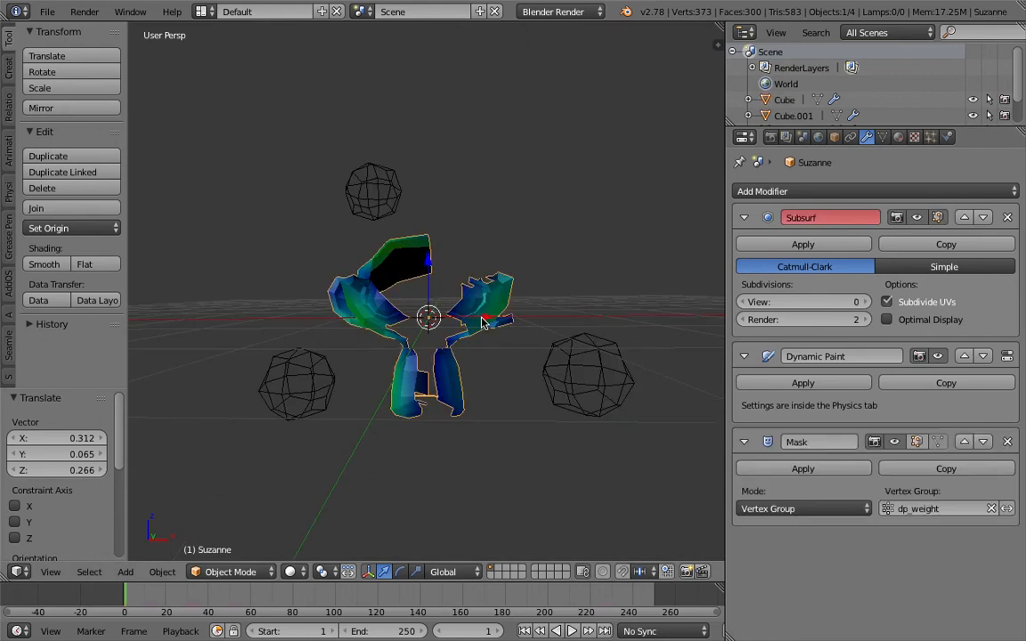
left_click(862, 301)
- Move the original brush by about -0.389, -0.099 and -0.076 in X, Y and Z, and save the file
middle_click_drag(607, 297, 592, 357)
right_click(588, 379)
key("g")
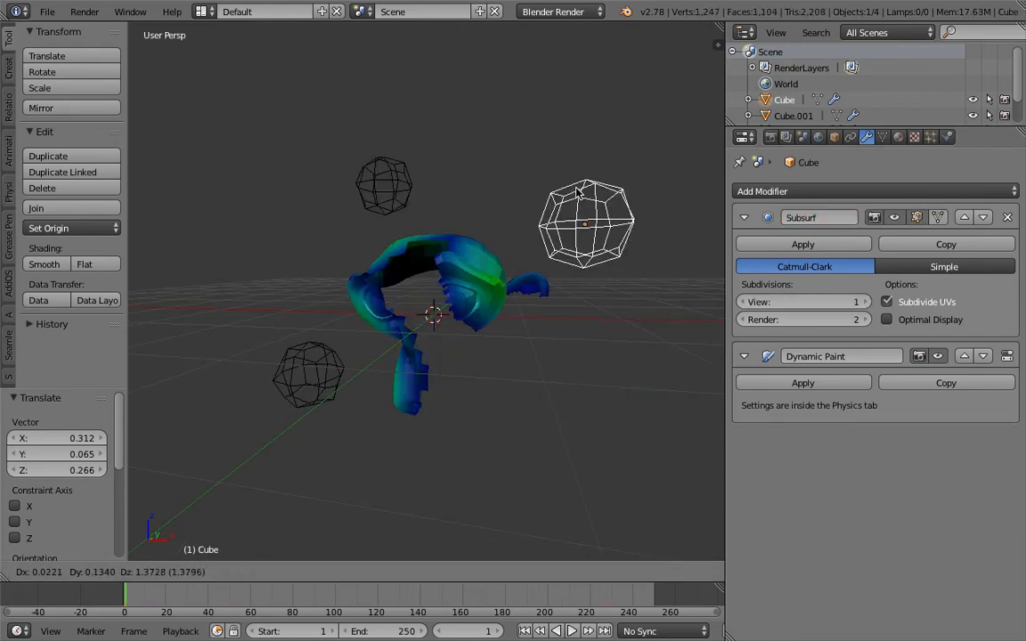
left_click(531, 362)
key("ctrl+s")
left_click(526, 363)
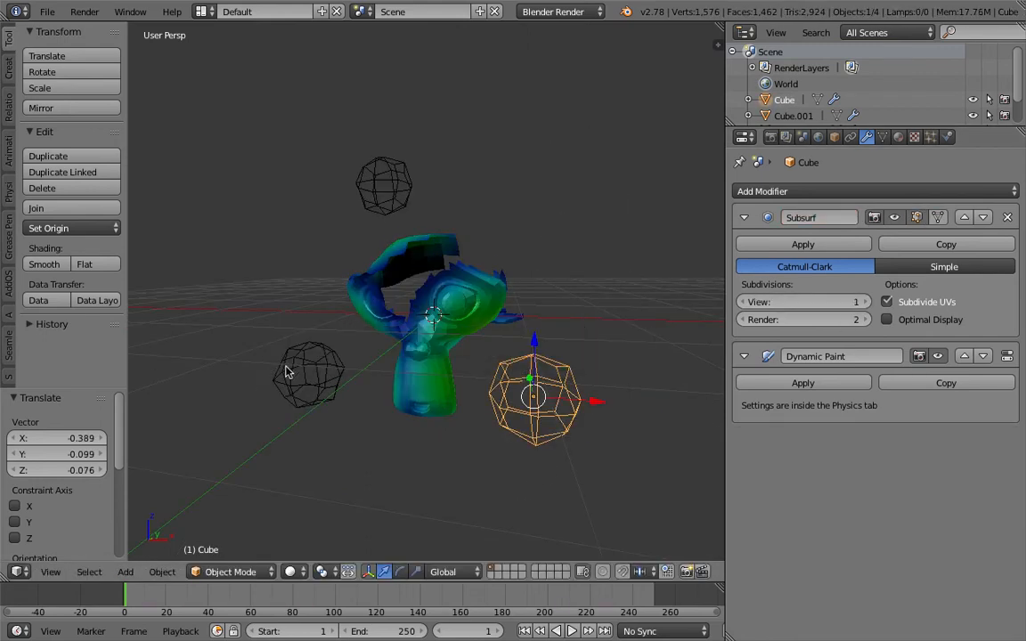
- Delete the two duplicated brushes, keeping only the original one
right_click(288, 370)
right_click(378, 216)
right_click(335, 383)
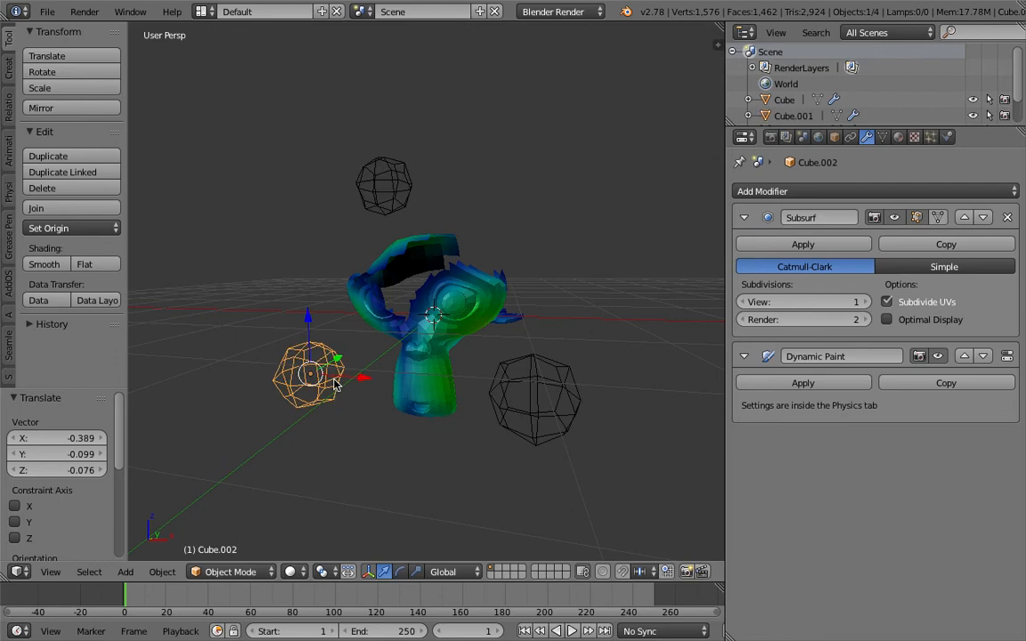
right_click(394, 194, "shift")
key("x")
left_click(394, 192)
- Move the remaining brush near the monkey by about 0.053, 0.050 and 0.252 in X, Y and Z
right_click(575, 389)
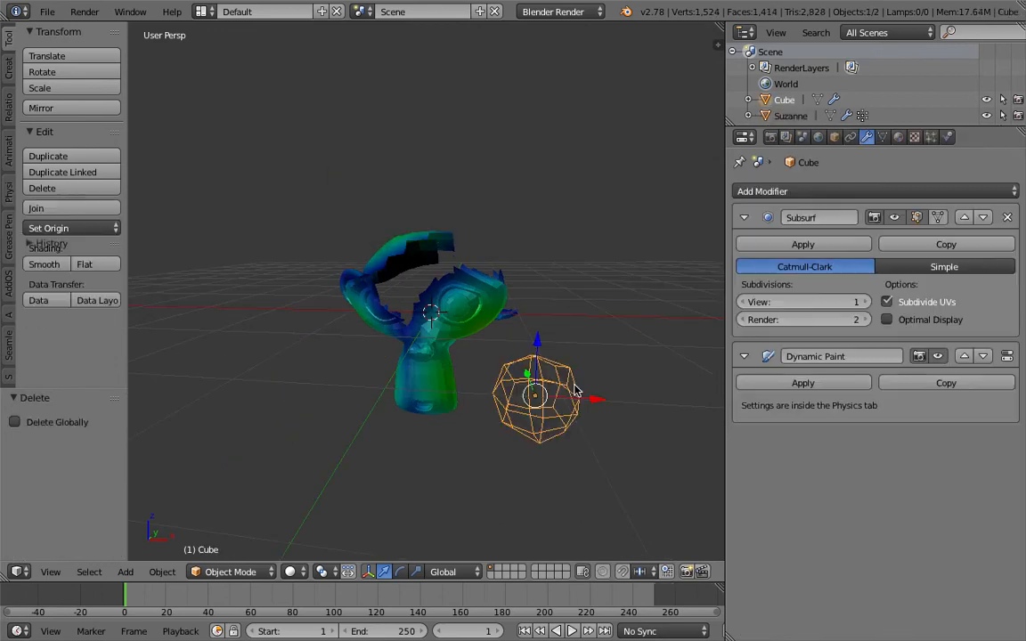
key("g")
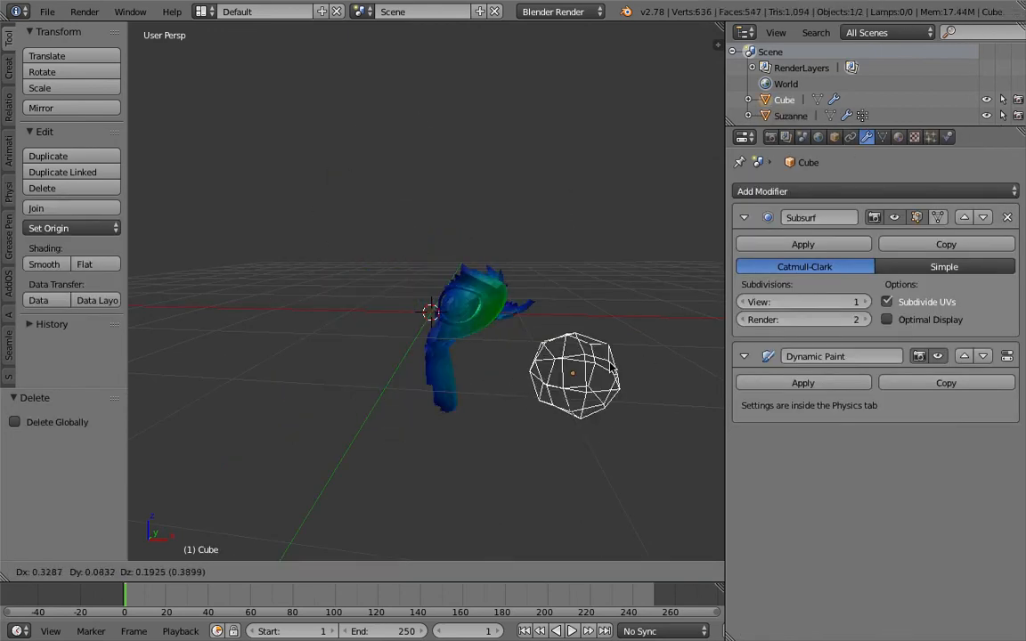
left_click(539, 358)
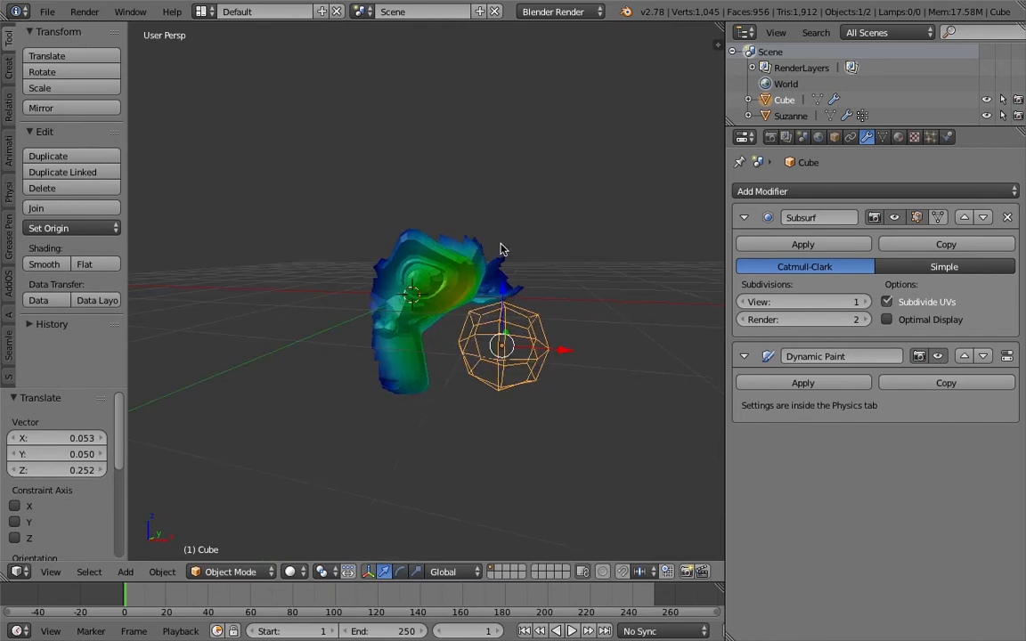
- Save the scene on the Desktop under the next incremented file name
left_click(47, 11)
left_click(82, 136)
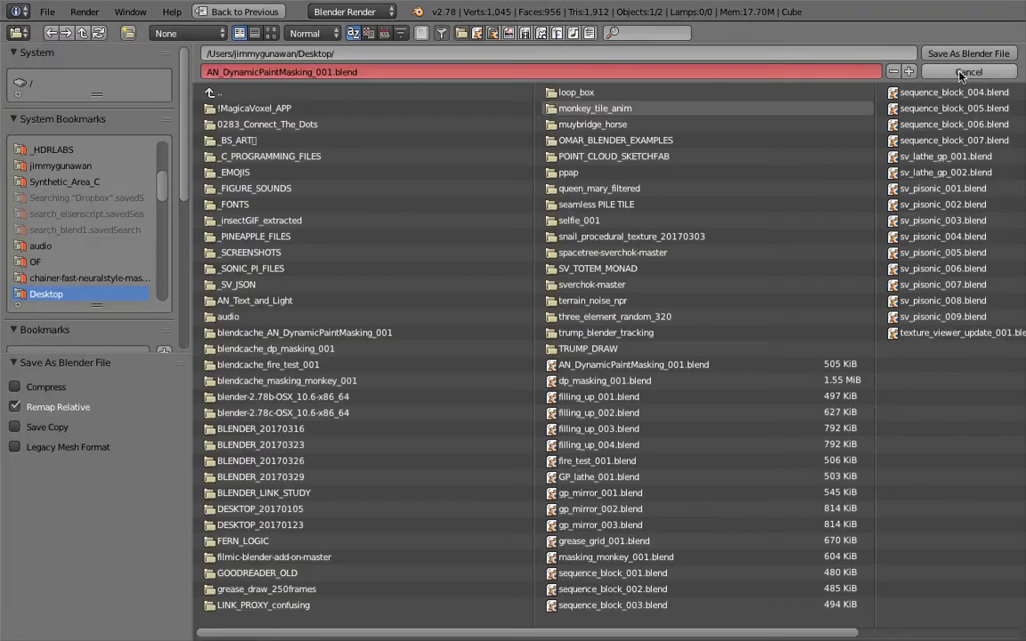
left_click(909, 72)
key("Return")
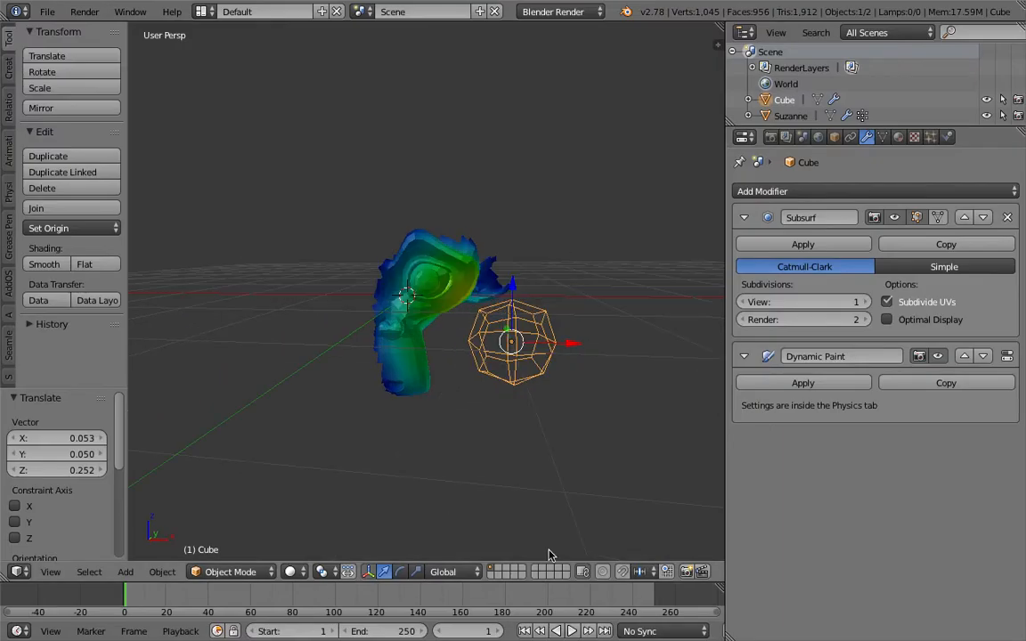
- Move the brush away from the monkey by about 1.779, 0.200 and -0.587 in X, Y and Z
scroll(502, 347, "down", 3)
key("g")
left_click(606, 384)
- Play the animation while sweeping the brush around the monkey from several sides to paint in the masked mesh, and stop playback
key("alt+a")
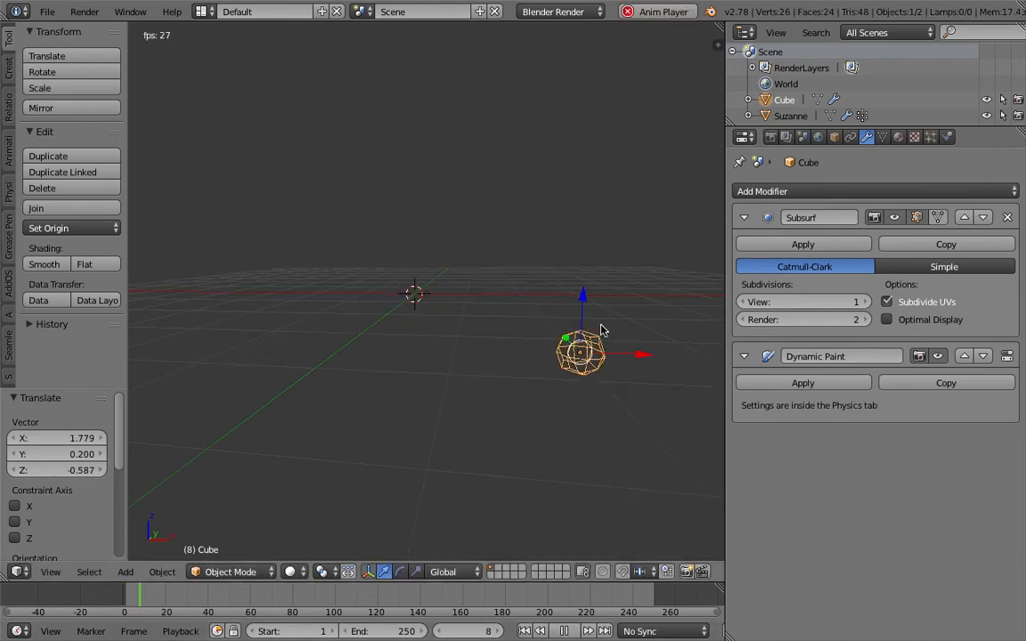
key("g")
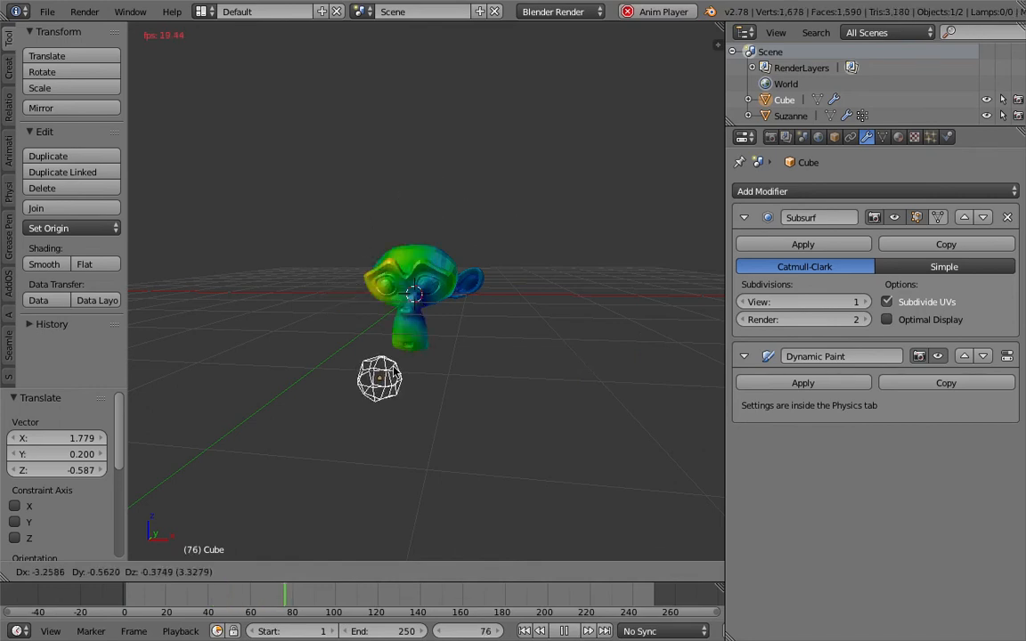
left_click(475, 320)
middle_click_drag(475, 320, 428, 343)
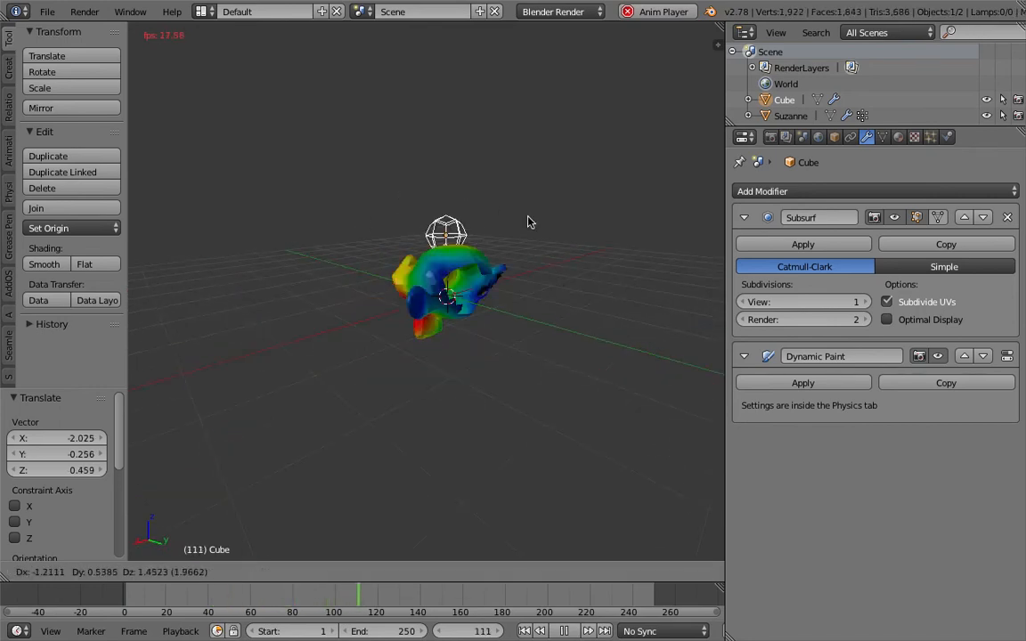
left_click(577, 385)
middle_click_drag(319, 287, 590, 305)
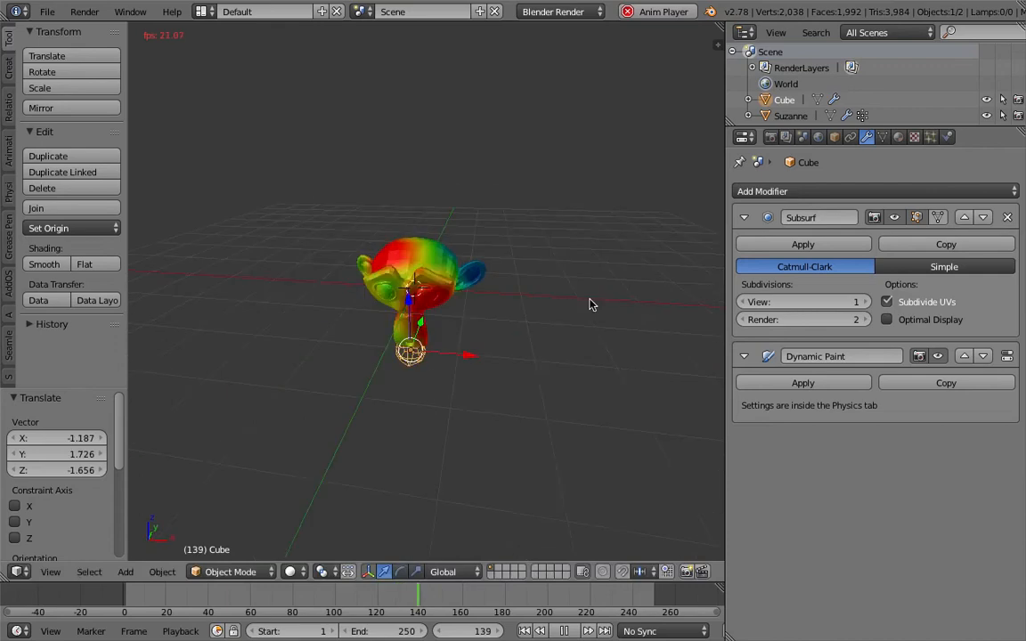
key("Escape")
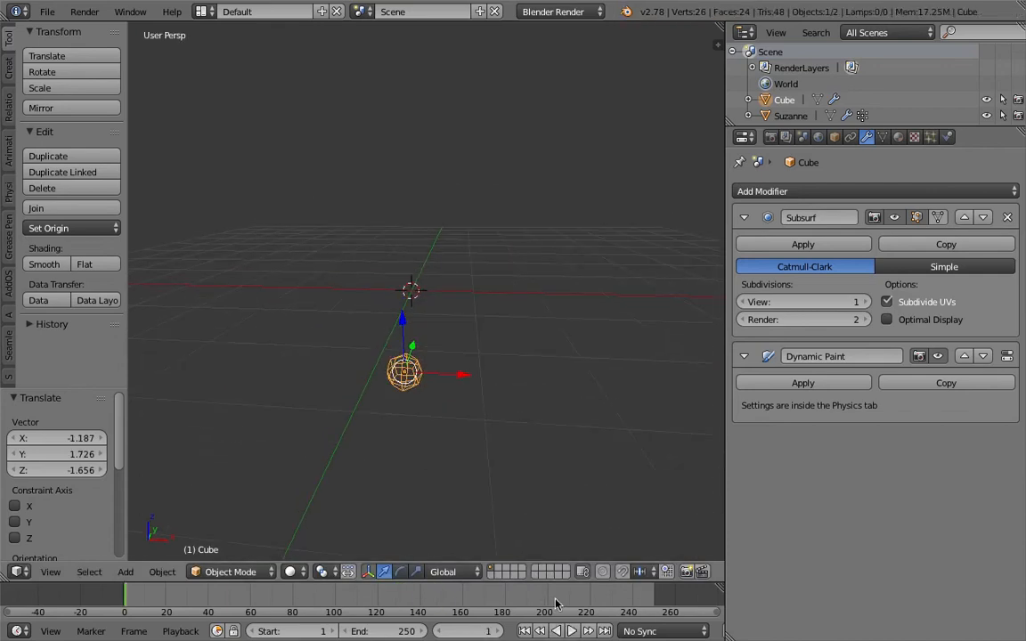
- Play the animation again while moving the brush by about 1.312, 0.802 and 1.944, stop playback and select the monkey
key("alt+a")
middle_click_drag(530, 300, 499, 320)
key("alt+a")
right_click(398, 300)
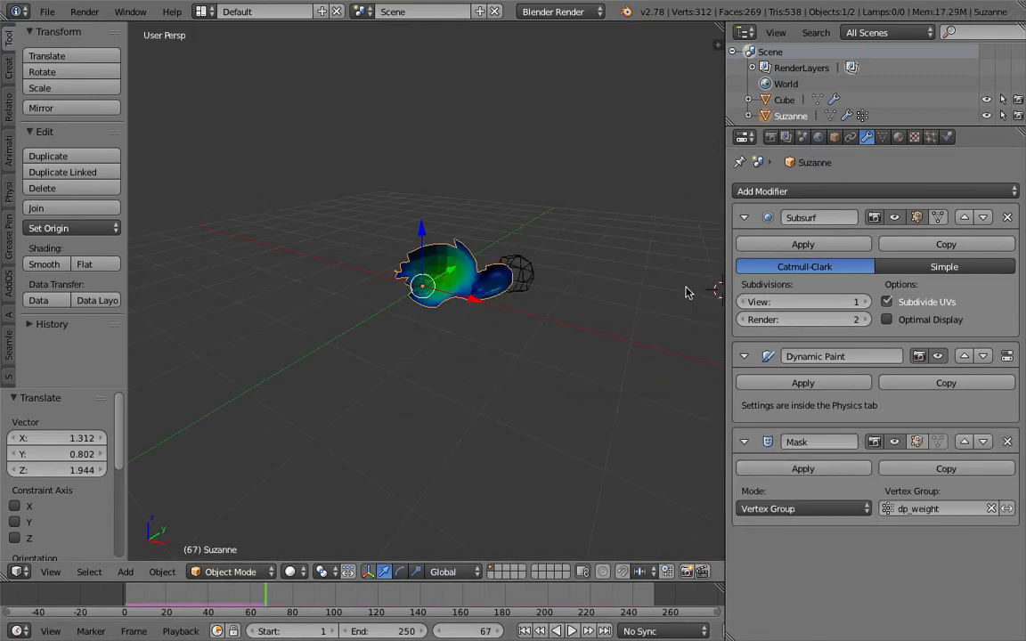
- Invert the dp_weight vertex group in the monkey's Mask modifier, widening the properties area to show the full settings
left_click_drag(723, 271, 639, 272)
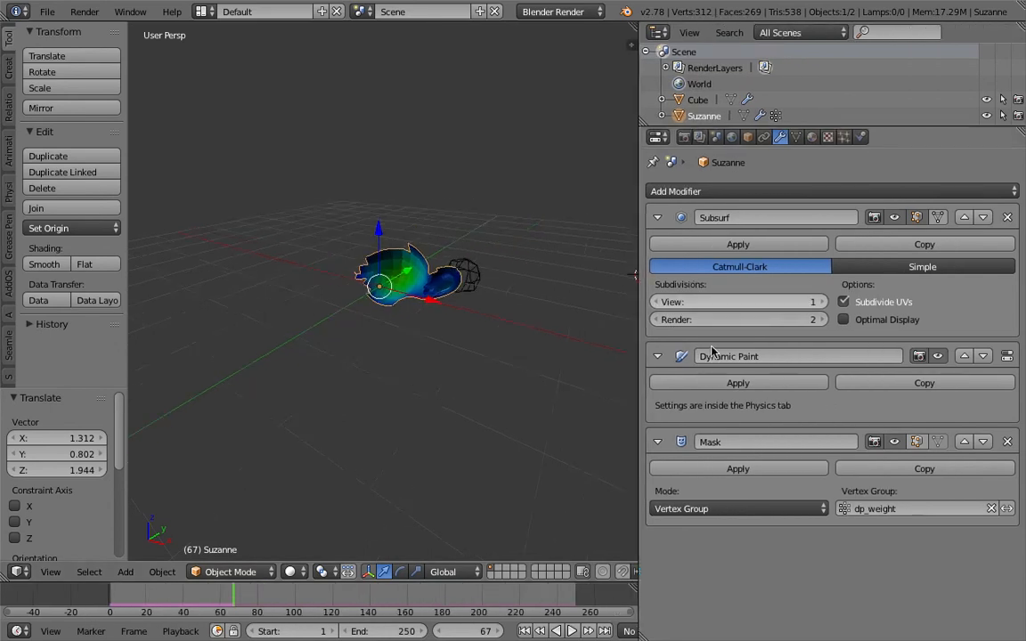
left_click(775, 507)
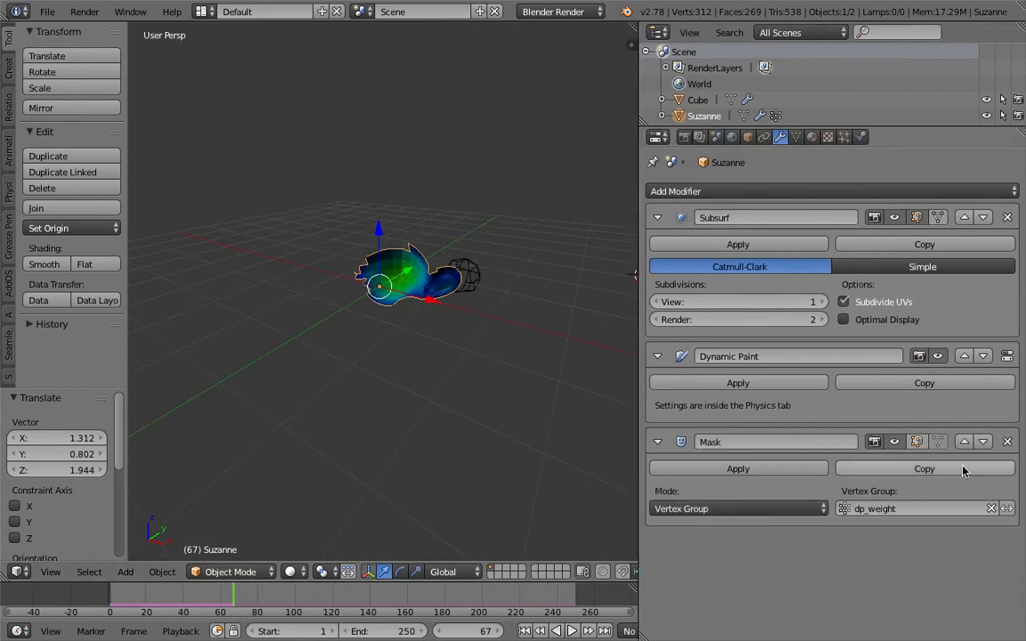
left_click(1007, 508)
- Move the brush by about 0.435, 0.331 and 0.327 in X, Y and Z, just outside the monkey's ear
right_click(464, 277)
key("g")
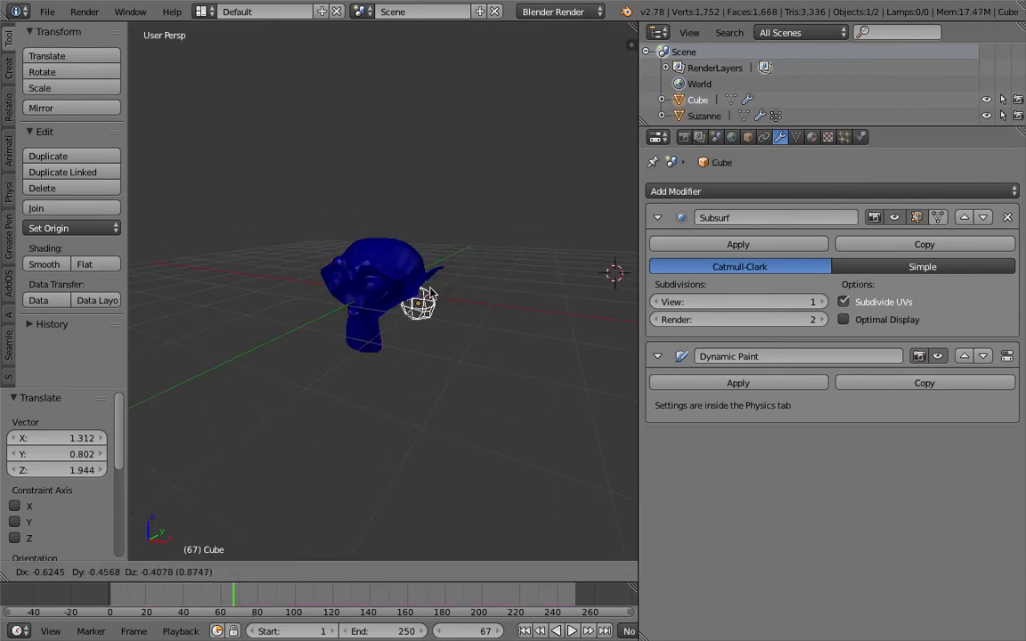
left_click(489, 256)
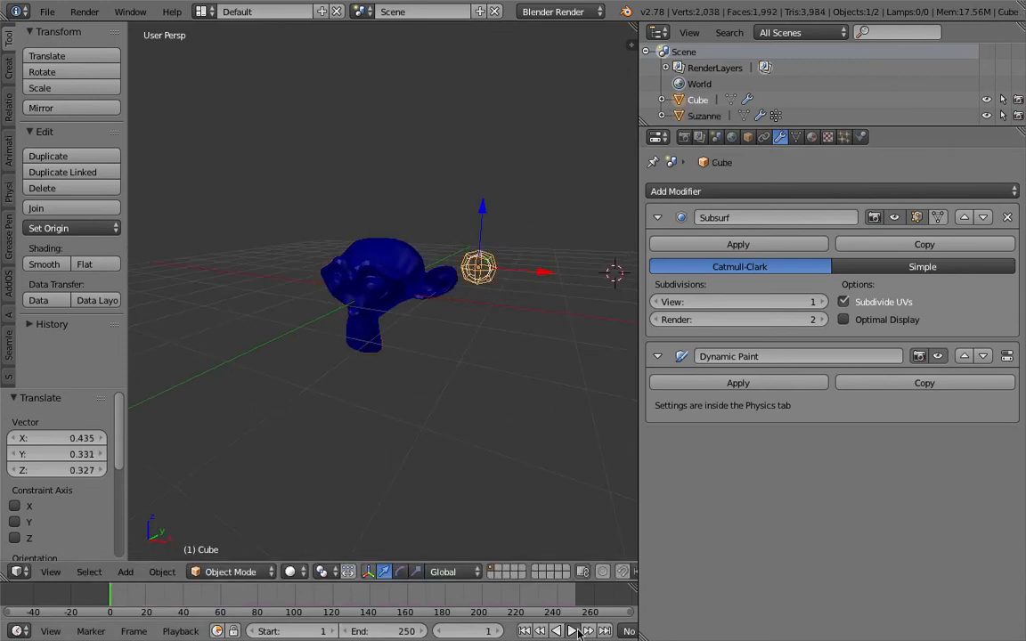
- Play the animation while moving the brush by about 0.683, -0.754 and -0.786, stop playback and select the monkey
left_click(577, 630)
key("g")
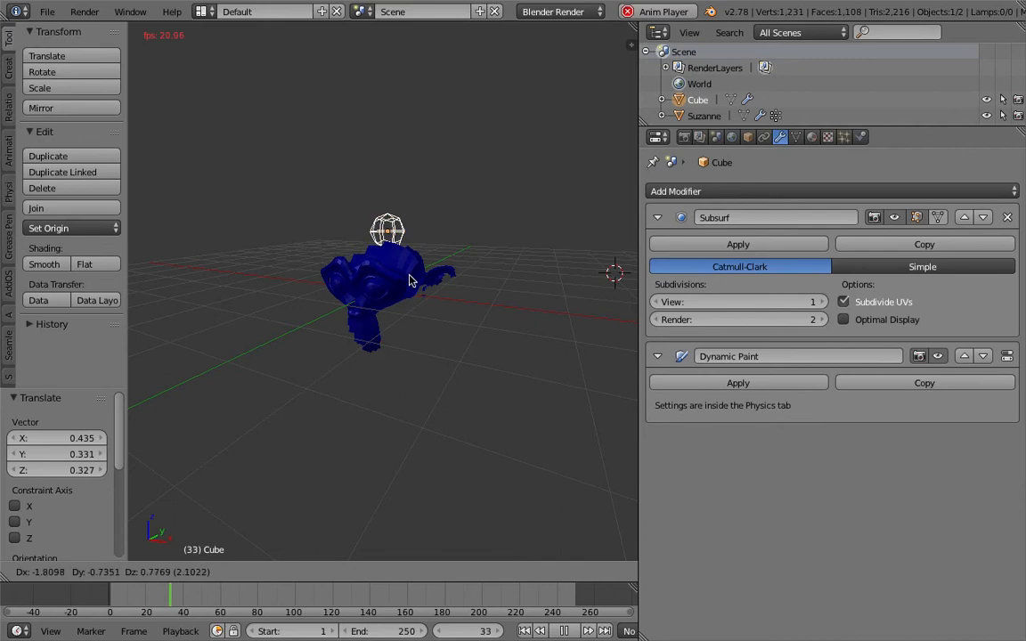
left_click(446, 382)
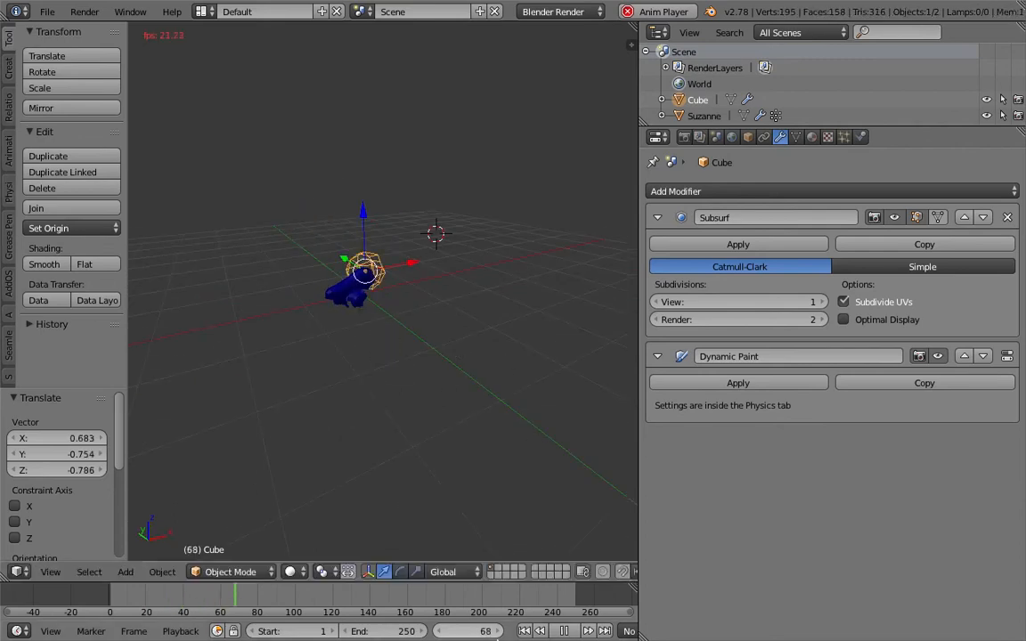
left_click(563, 631)
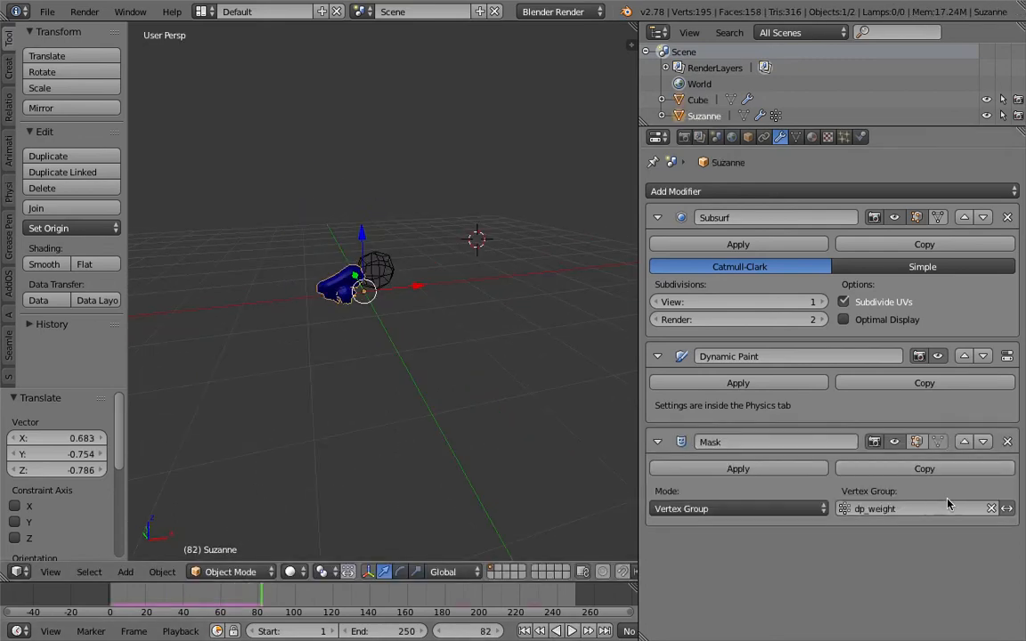
- Turn off the vertex group inversion in the monkey's Mask modifier and reposition the brush beside the monkey
left_click(1006, 508)
middle_click_drag(392, 312, 353, 273)
right_click(450, 292)
middle_click_drag(452, 294, 504, 323)
key("g")
left_click(562, 356)
- Save over the existing file and move the brush by about -0.066, -0.901 and -0.866 in X, Y and Z
key("ctrl+s")
left_click(465, 346)
key("g")
left_click(400, 401)
middle_click_drag(401, 401, 558, 420)
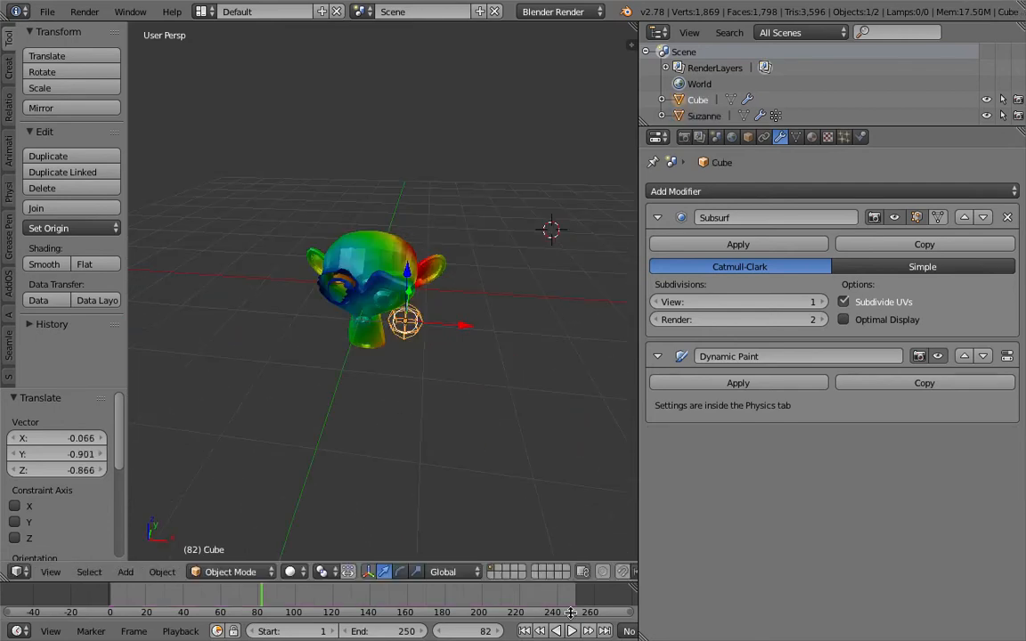
- Return to the first frame, move the brush by about 0.633, 0.462 and 0.456, and save over the file
left_click(525, 631)
middle_click_drag(492, 289, 455, 254)
key("g")
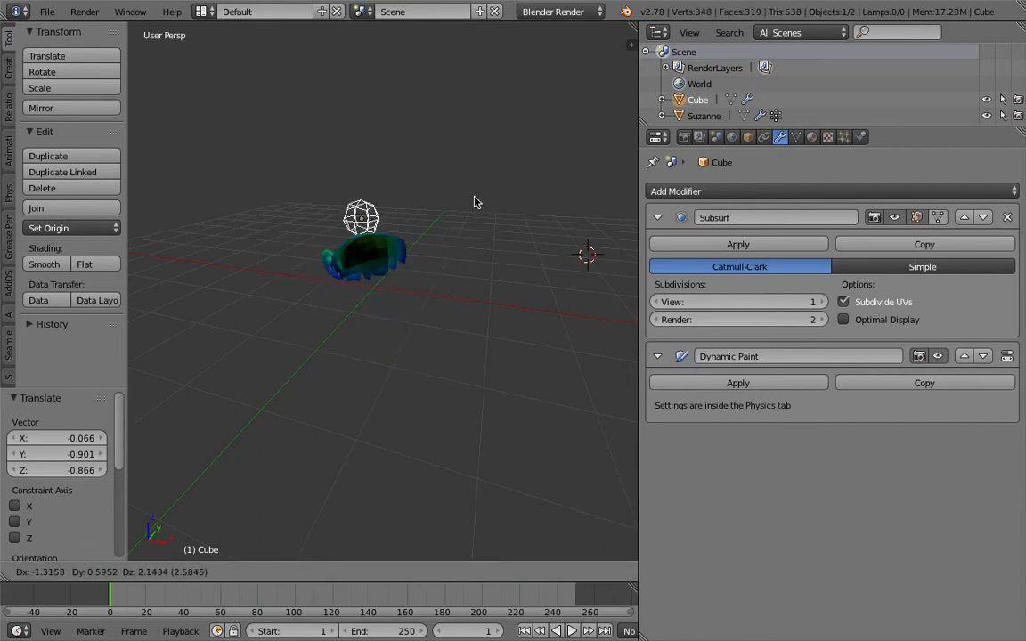
left_click(520, 253)
middle_click_drag(519, 254, 431, 280)
key("ctrl+s")
left_click(430, 283)
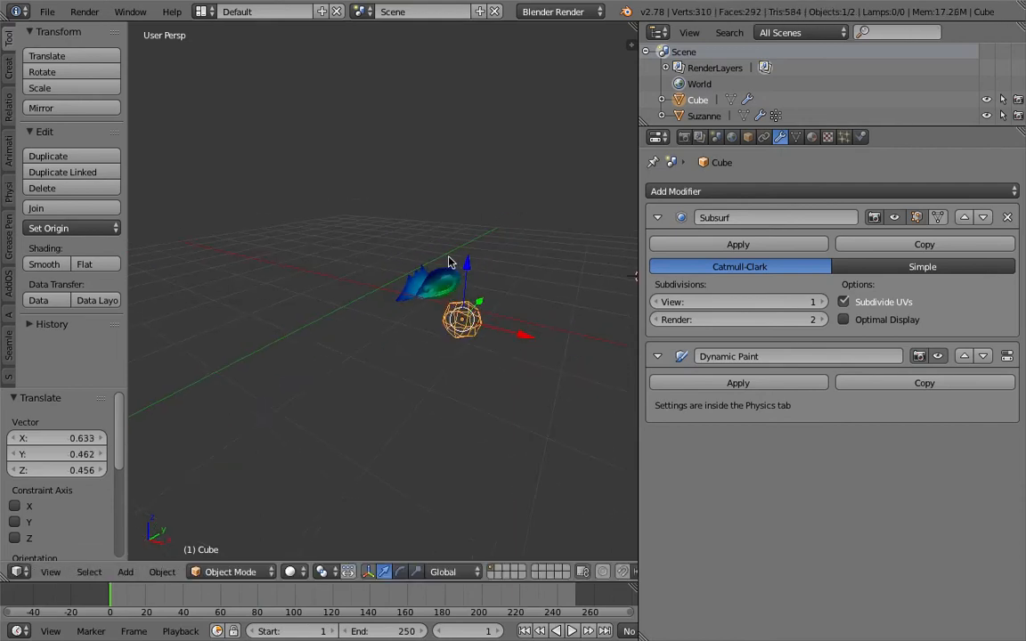
- Switch to the Compositing screen layout and create a new Animation Nodes tree in the node editor
left_click(201, 11)
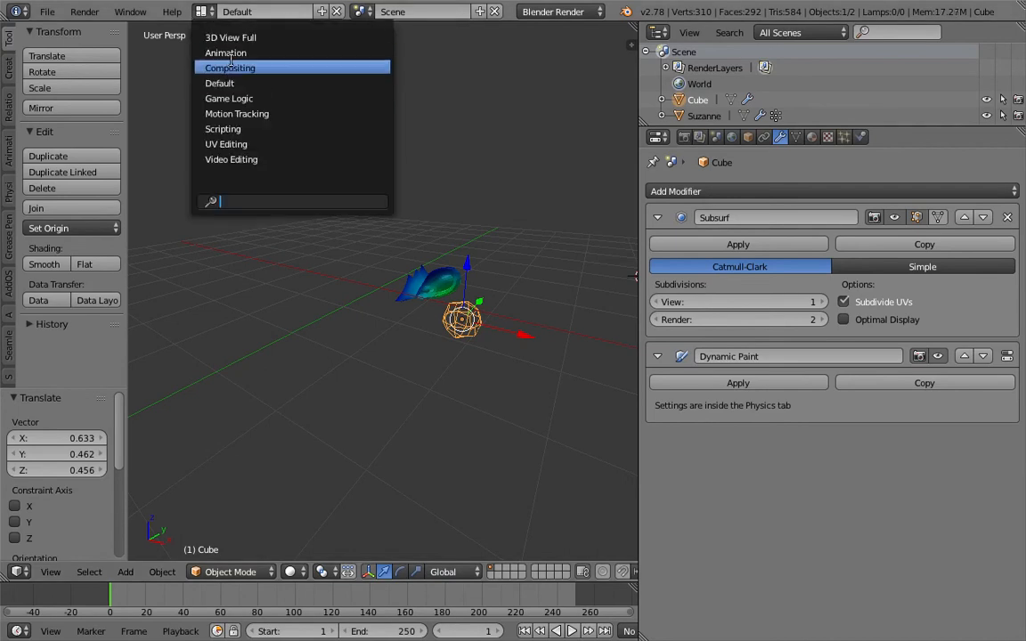
left_click(229, 66)
left_click(236, 374)
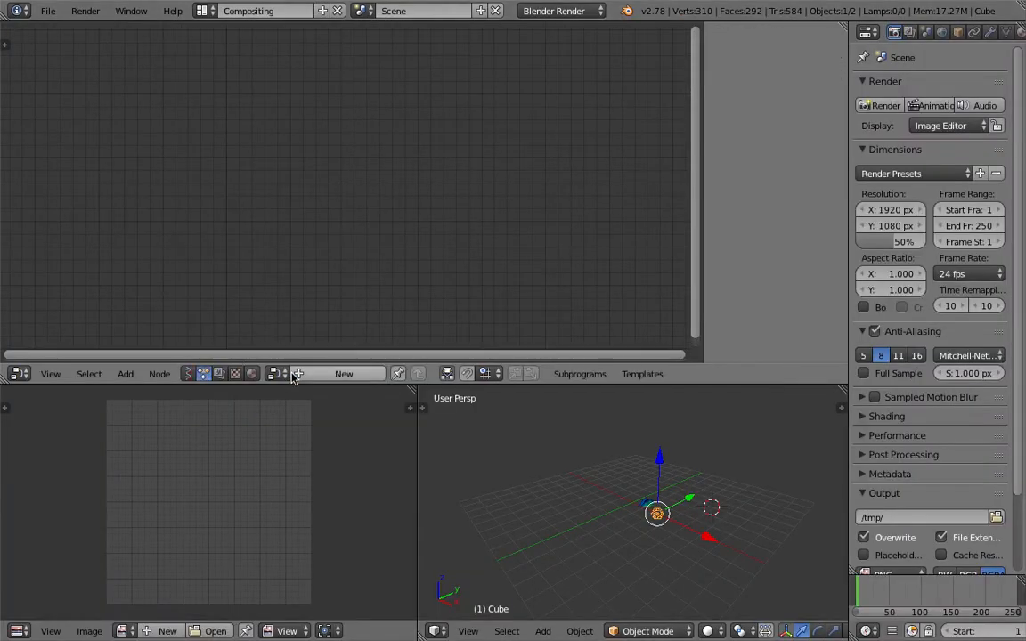
left_click(344, 374)
- Merge the image editor area into the 3D view and save over the file
left_click_drag(424, 392, 257, 392)
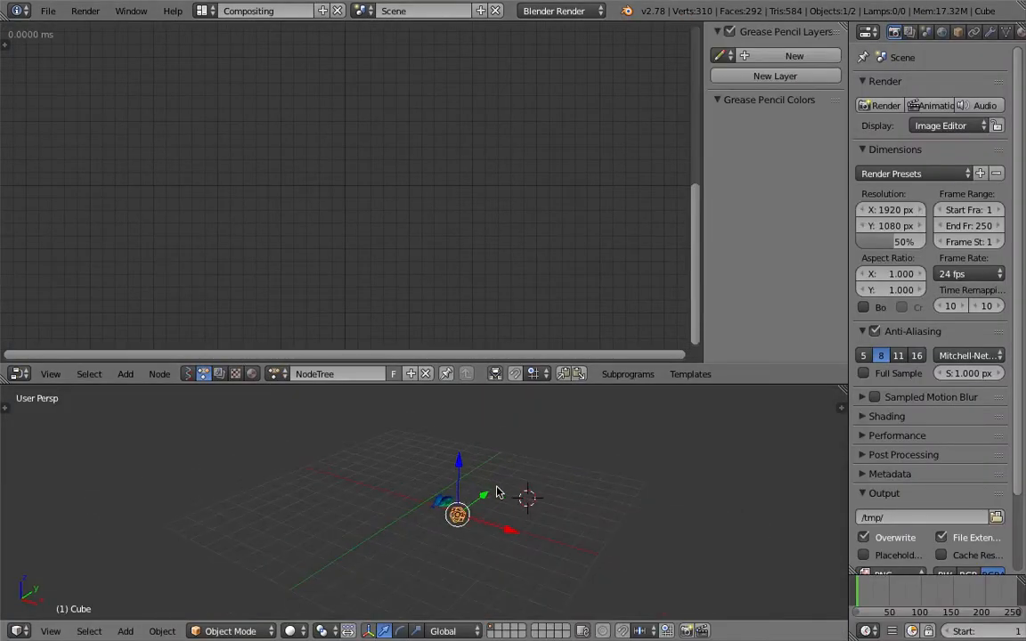
key("ctrl+s")
left_click(472, 477)
- Search for and add an Object Transforms Output node, placing it in the middle of the node tree
key("shift+a")
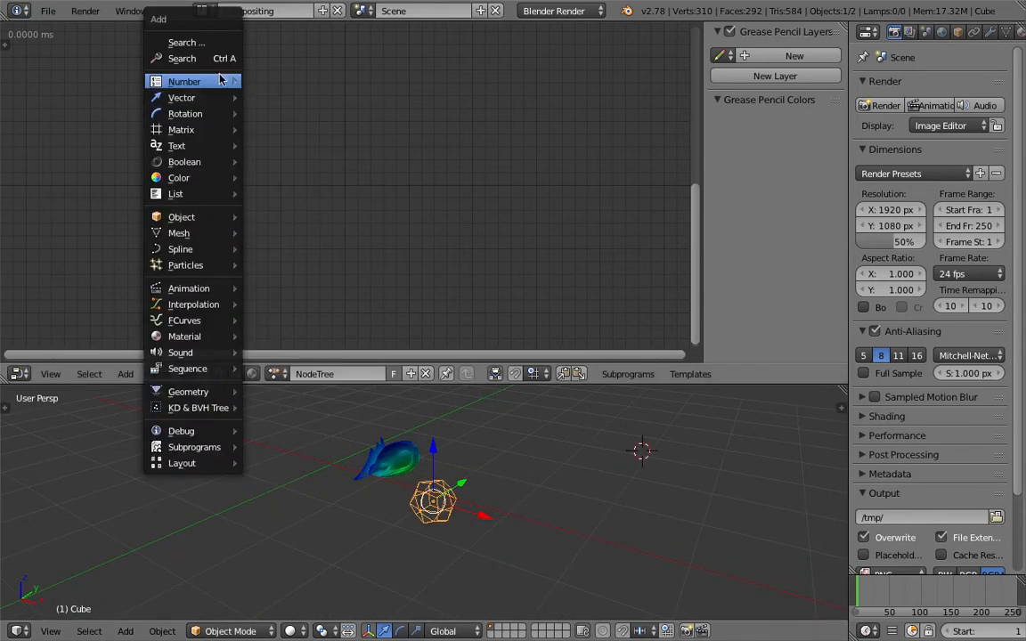
left_click(218, 58)
type("object t")
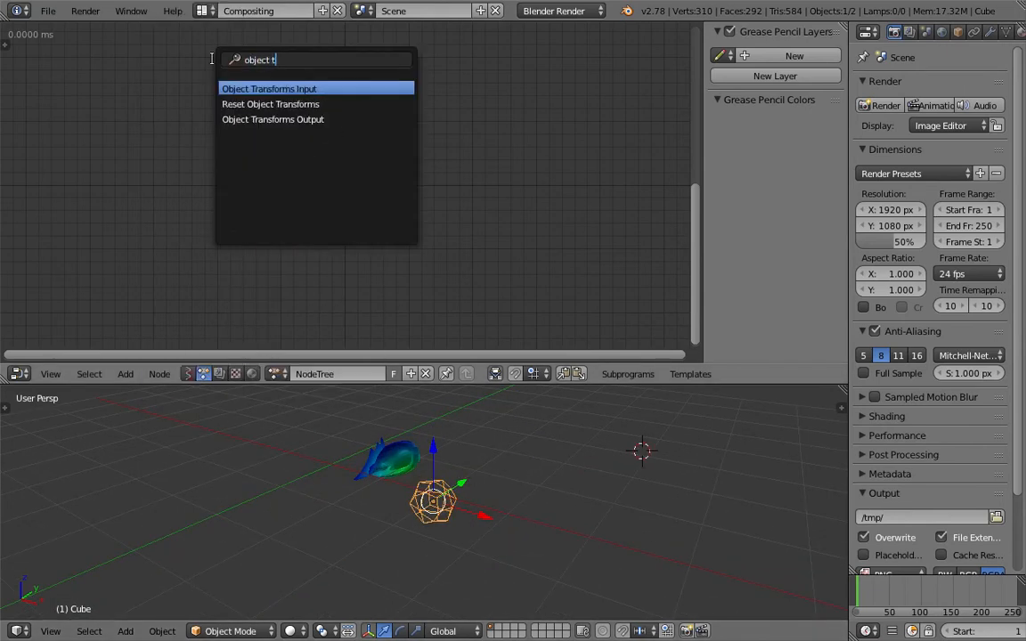
key("Down")
key("Down")
key("Return")
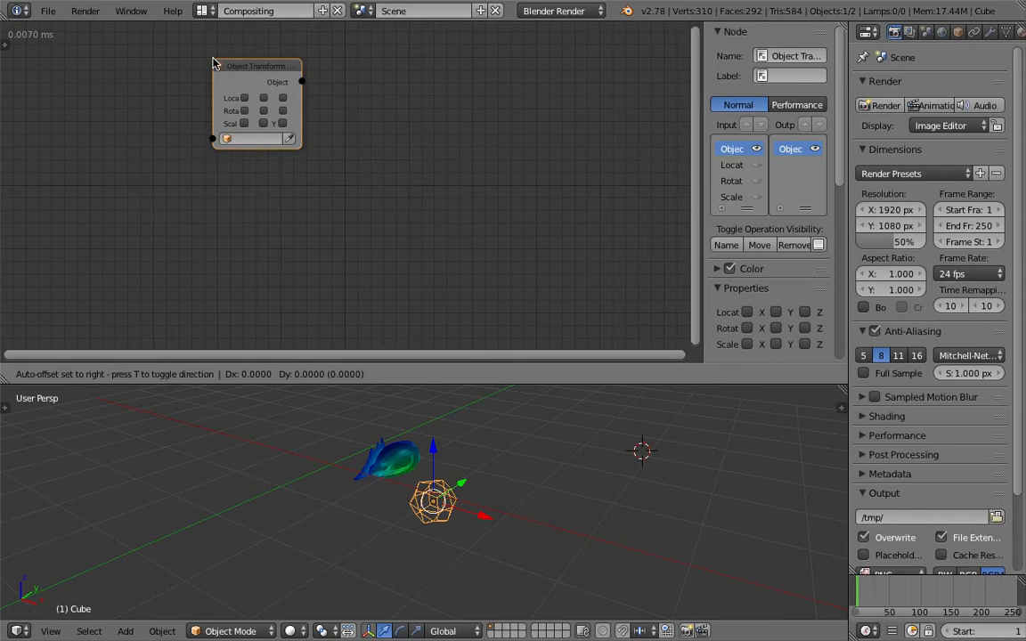
left_click(307, 124)
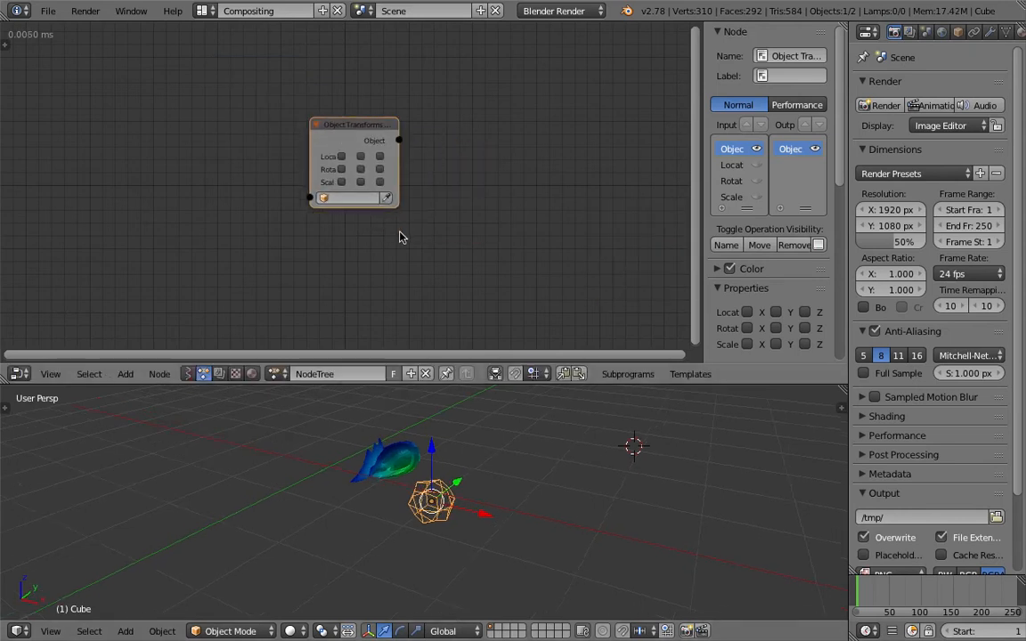
- Assign the Cube brush to the Object Transforms Output node and enable its X, Y and Z location
left_click(387, 201)
scroll(373, 171, "up", 1)
left_click_drag(343, 155, 383, 155)
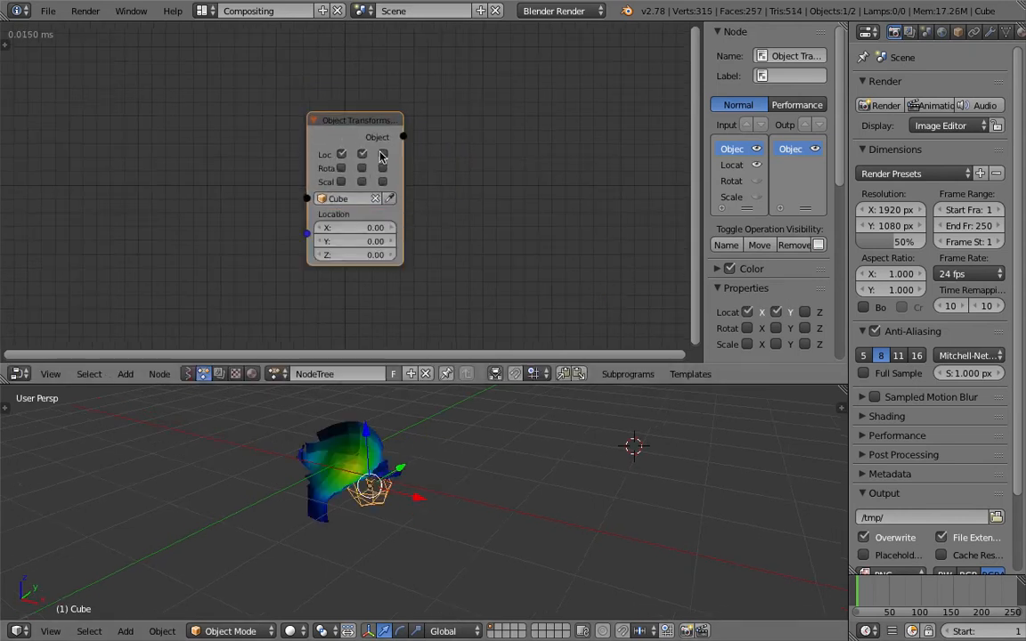
- Show the Animation Nodes tool settings and disable the Always option under Auto Execution
key("t")
left_click(11, 115)
left_click(55, 57)
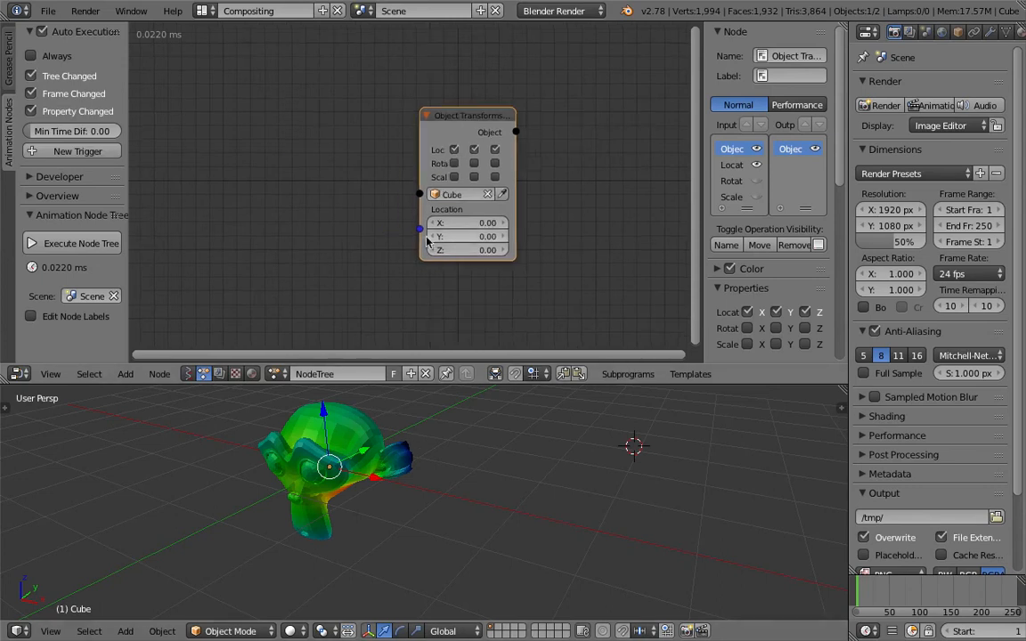
- Add a Vector Wiggle node and link its Vector output to the Location input of the Object Transforms Output node
middle_click_drag(313, 551, 417, 497)
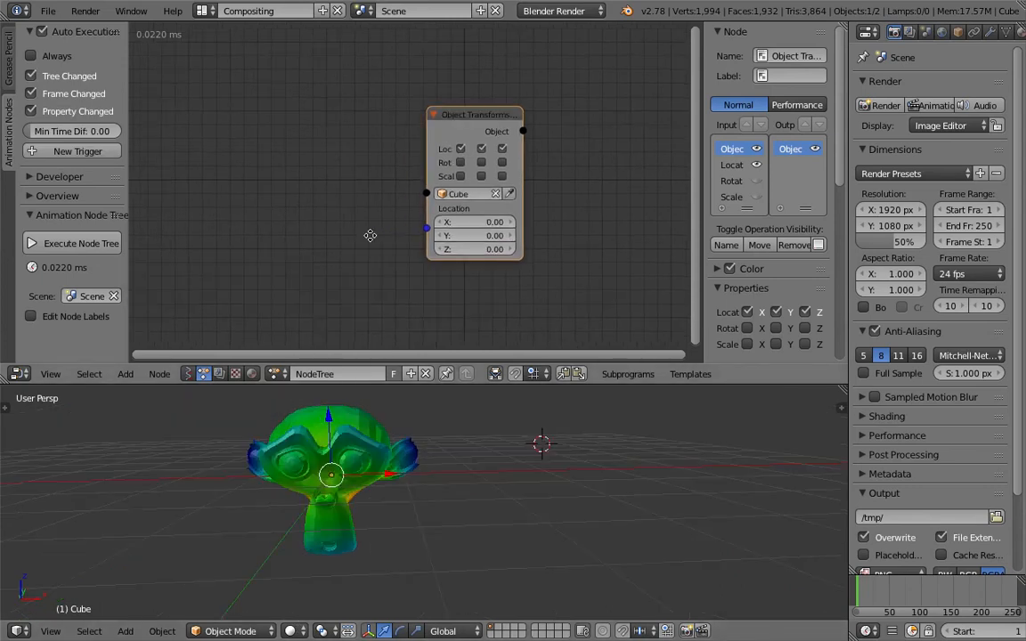
key("ctrl+a")
type("wigg")
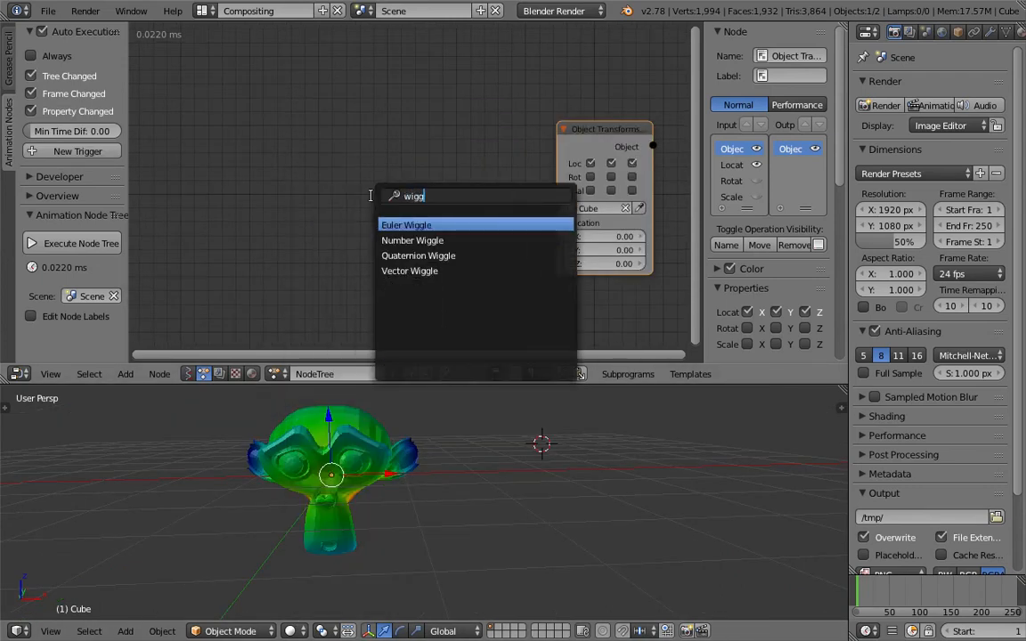
key("Down")
key("Down")
key("Down")
key("Return")
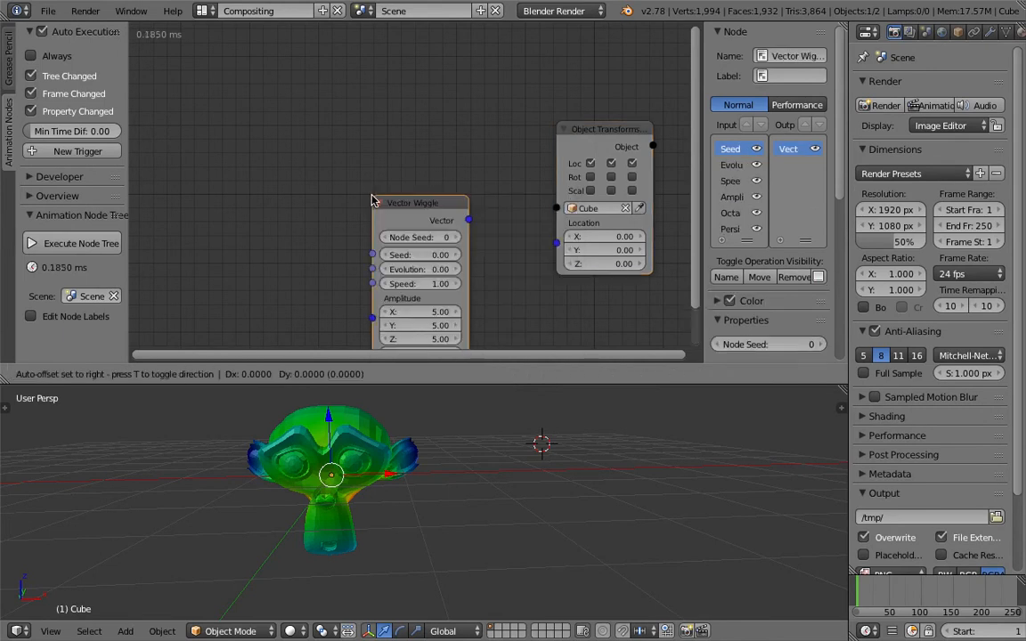
left_click(468, 160)
left_click_drag(464, 147, 535, 217)
- Add a Time Info node by searching for "frame" and link its Frame output to the Vector Wiggle's Evolution input
key("shift+a")
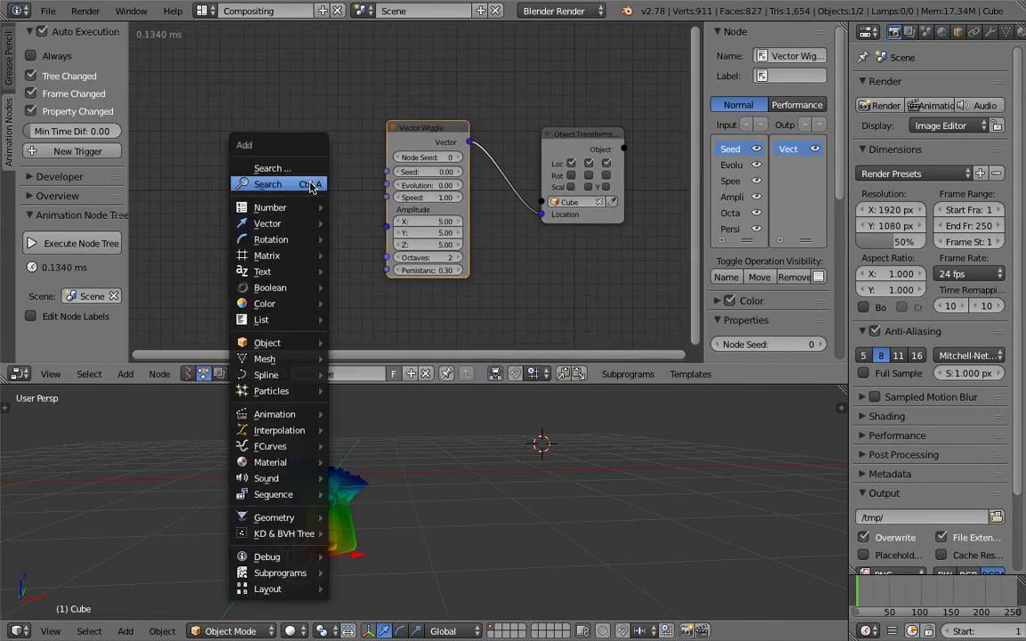
left_click(280, 166)
type("frame")
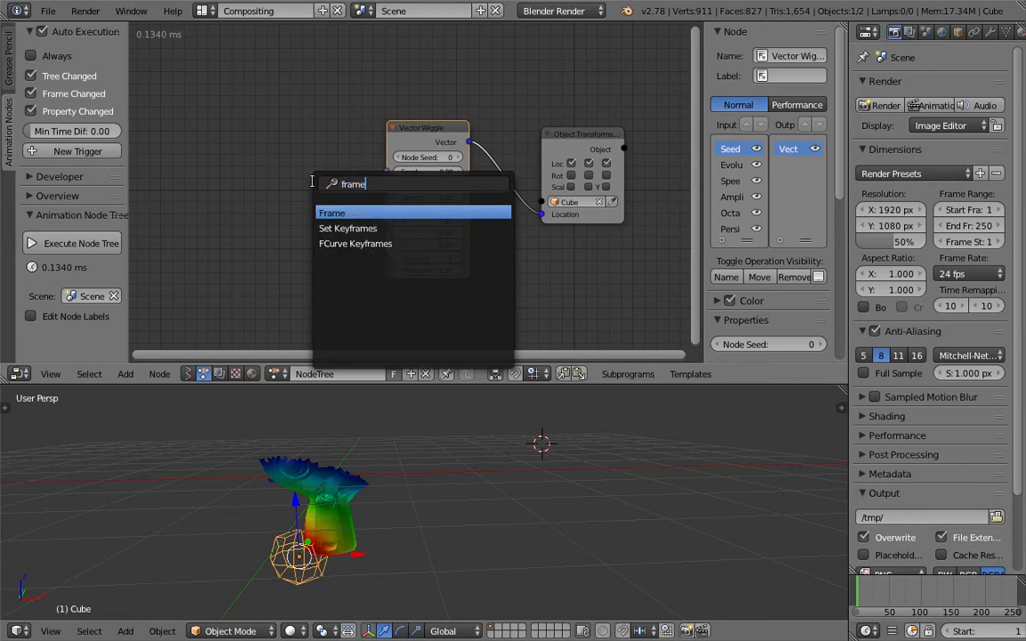
key("Return")
left_click(233, 162)
left_click_drag(308, 181, 339, 150)
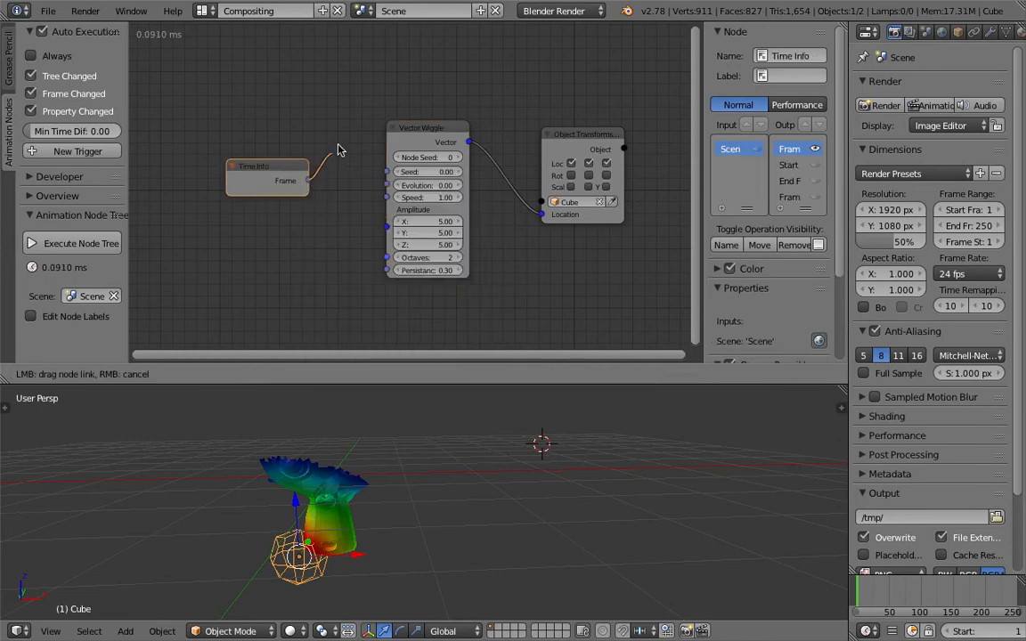
left_click_drag(384, 188, 386, 185)
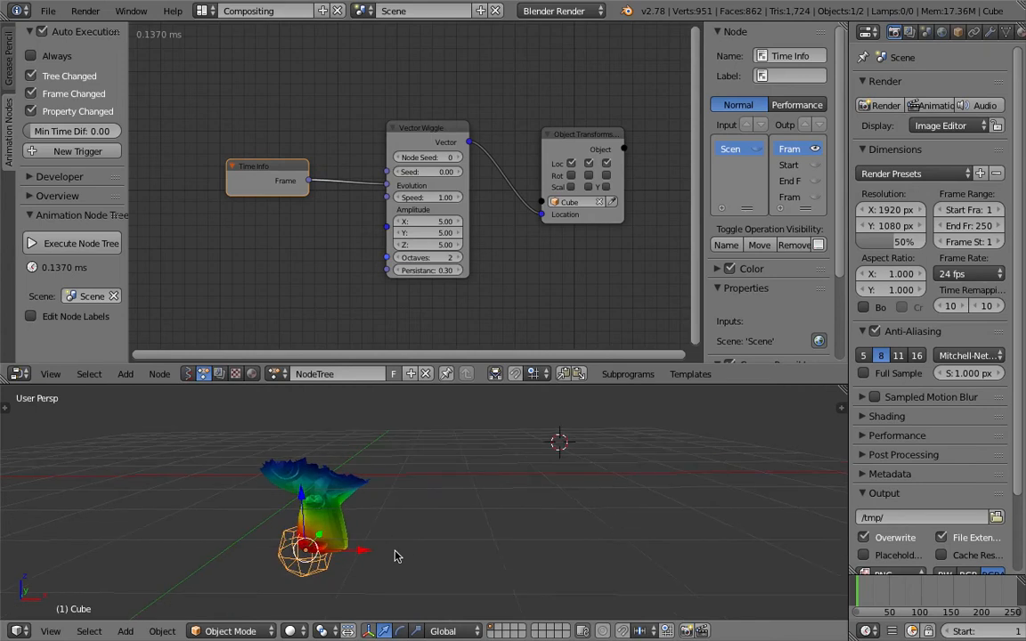
- Play the animation to check how the wiggling brush affects the monkey, and cancel playback
key("alt+a")
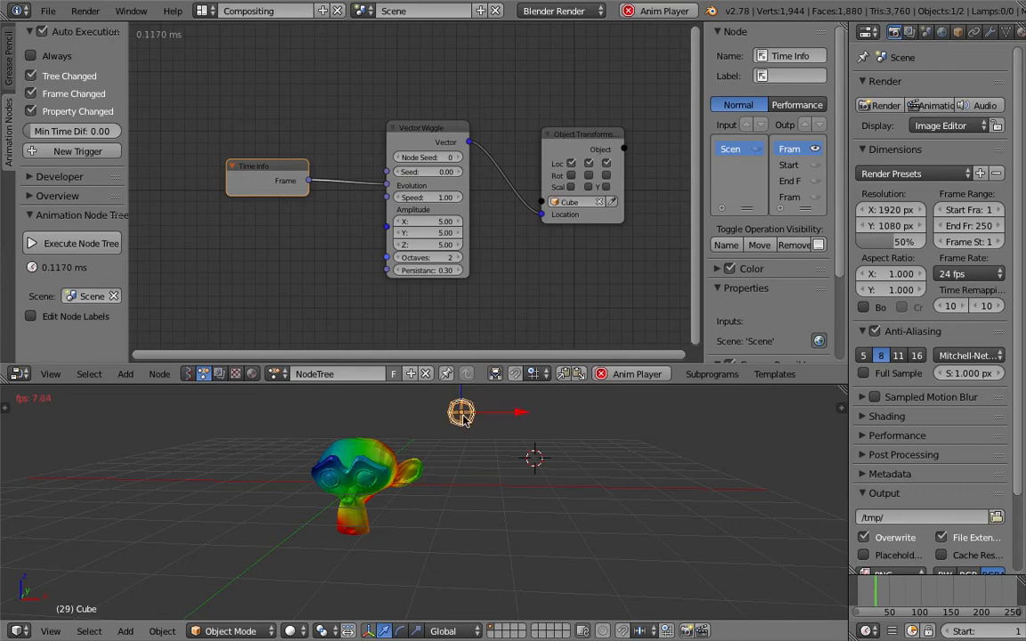
middle_click_drag(445, 486, 530, 504)
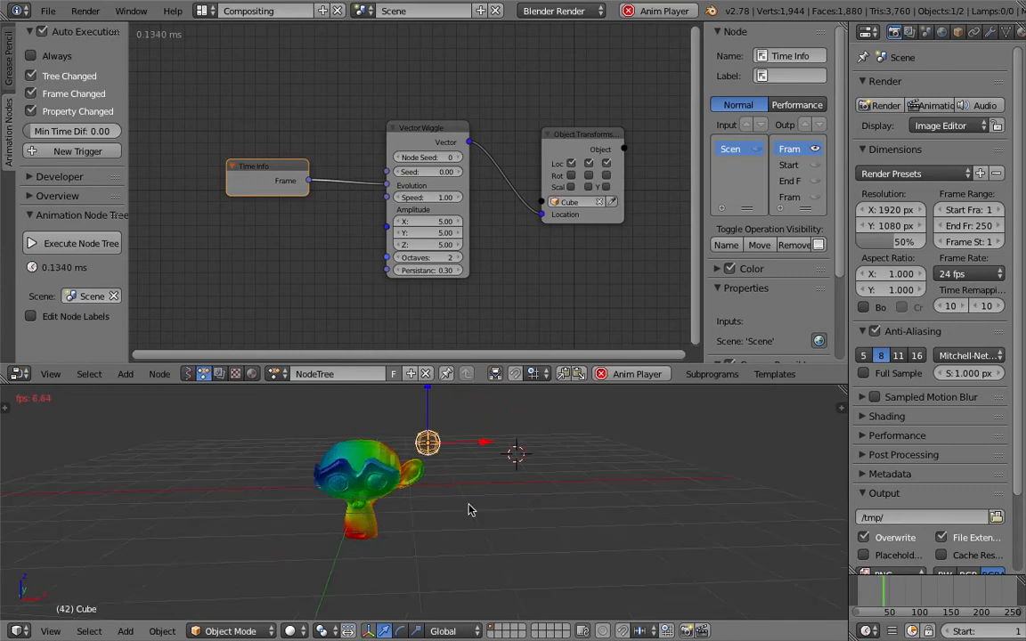
key("Escape")
- Save over the file and collapse the node editor's properties sidebar to widen the node area
key("ctrl+s")
left_click(401, 232)
left_click_drag(703, 131, 775, 133)
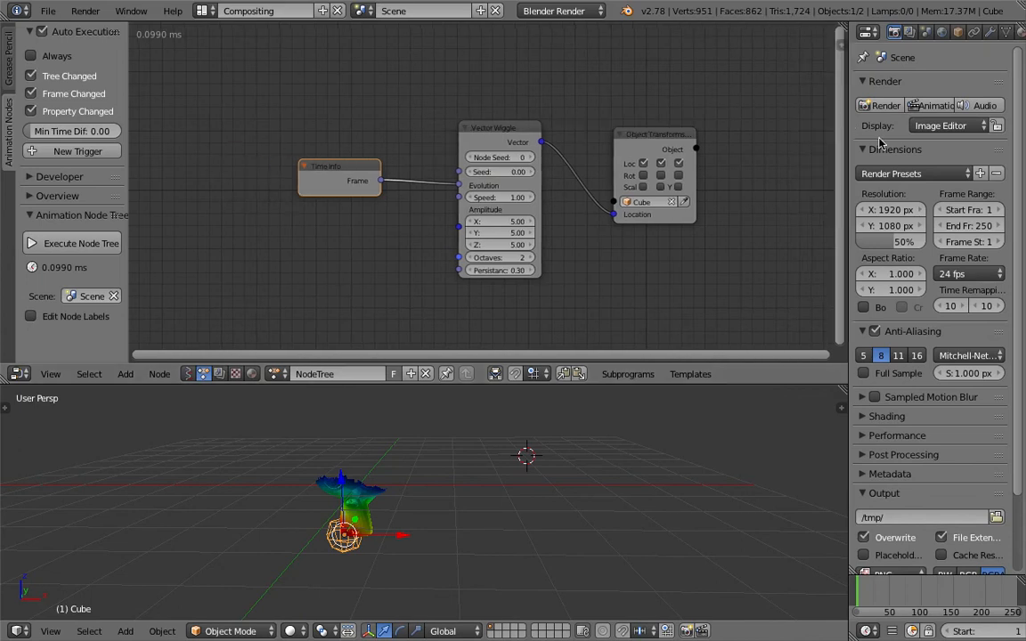
- Scale the brush down and shift it slightly away from the monkey
key("s")
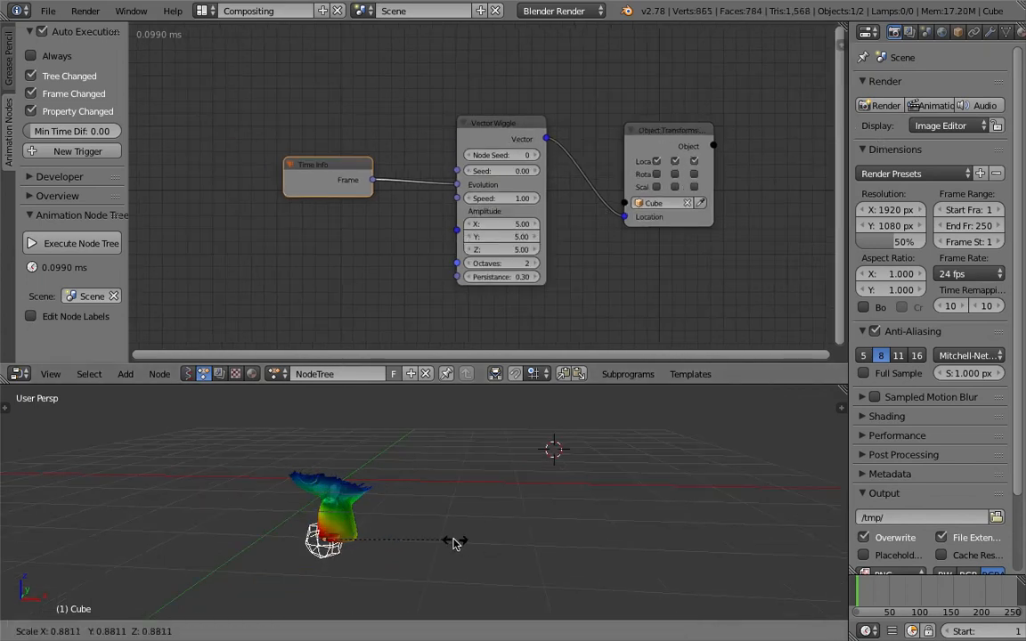
left_click(381, 542)
key("g")
left_click(384, 538)
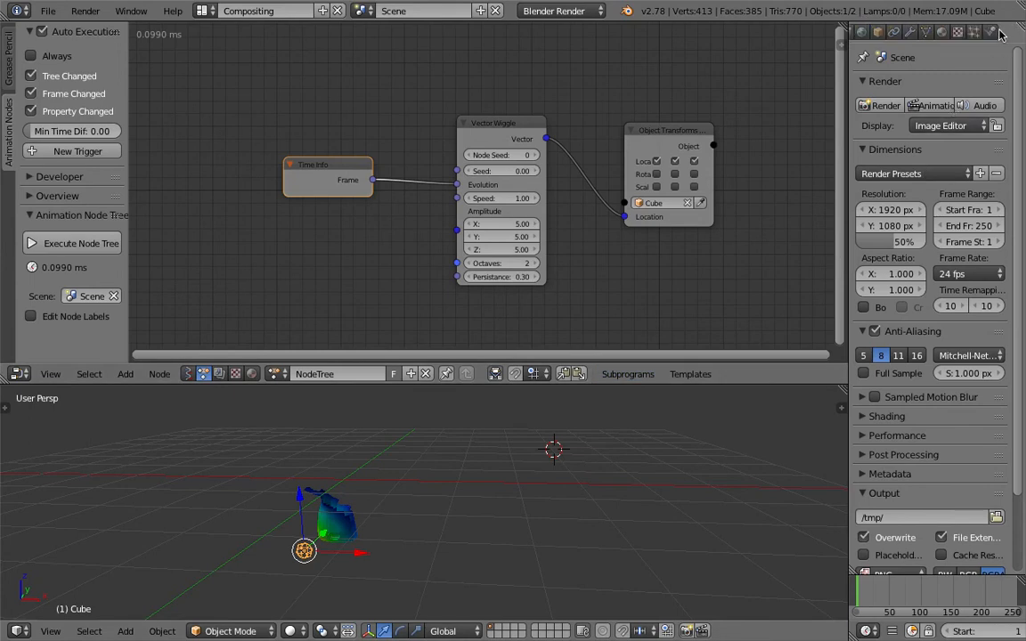
- Set the brush's Dynamic Paint source paint distance to 0.2 in its physics settings
left_click(994, 32)
left_click(944, 366)
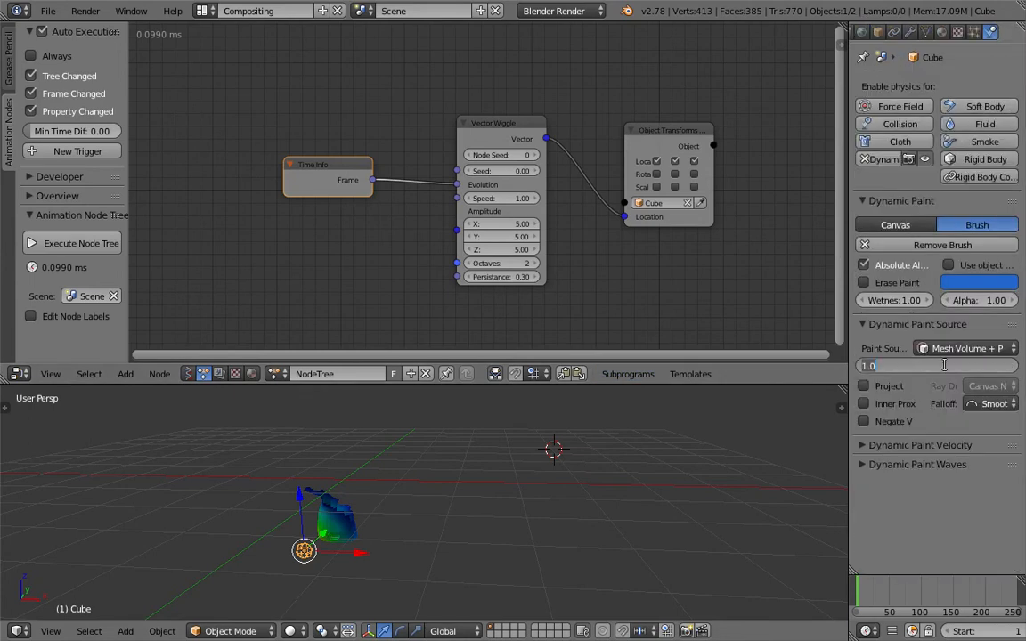
type("0.2")
key("Return")
- Set the Vector Wiggle node's Speed to 5
middle_click_drag(517, 482, 430, 465)
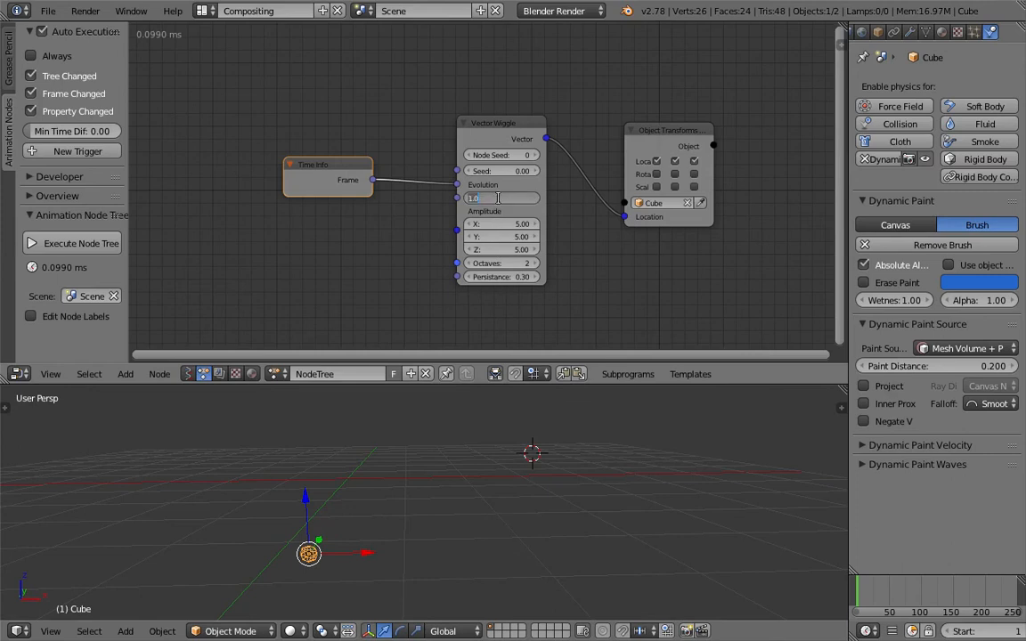
type("5")
key("Return")
middle_click_drag(511, 412, 442, 499)
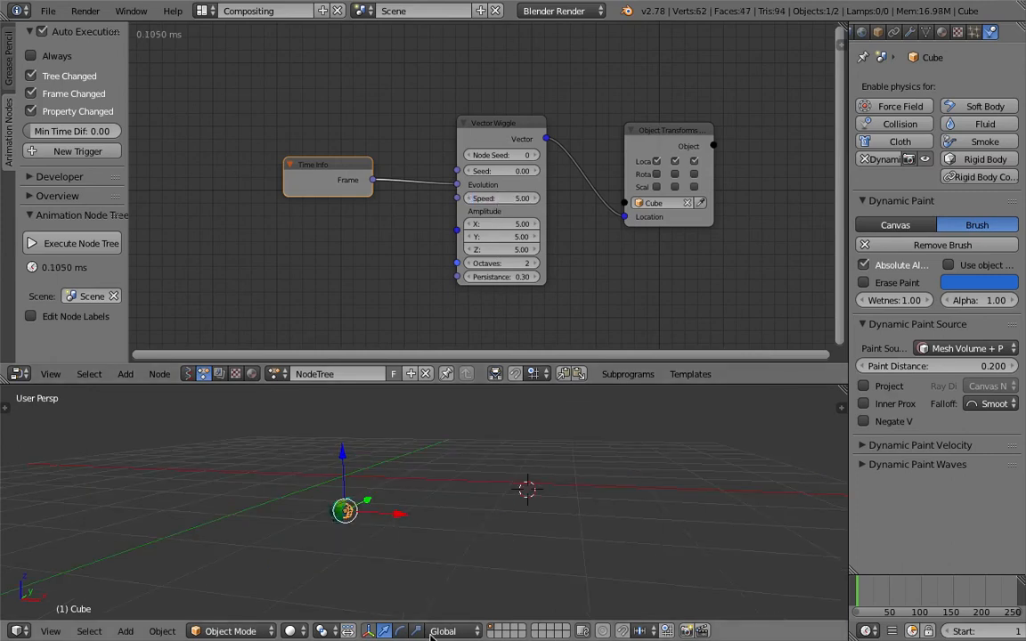
scroll(893, 634, "down", 3)
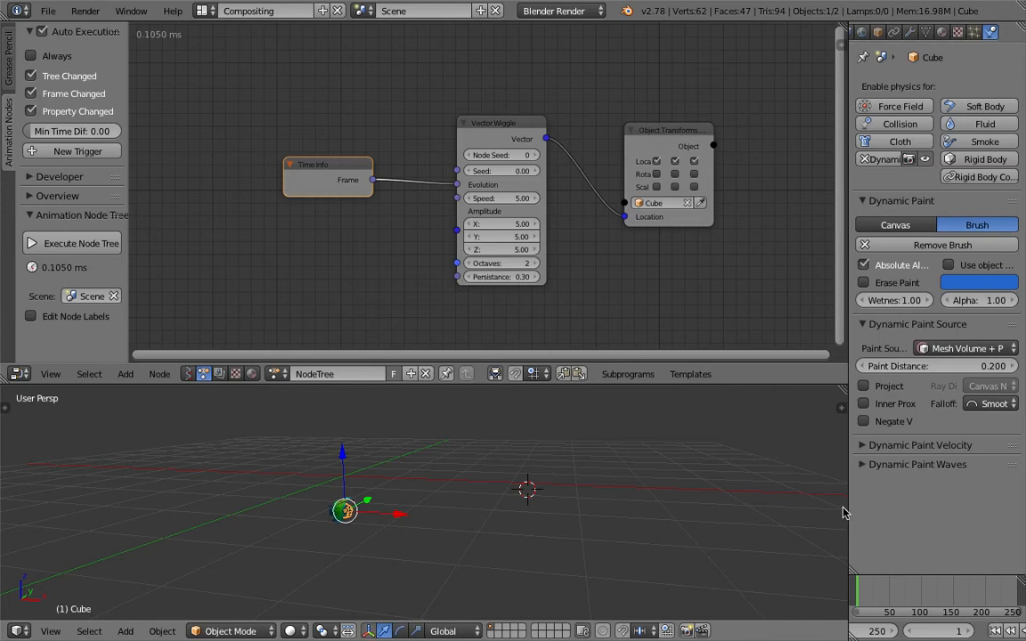
- Widen the properties editor and preview the animation in the 3D View Full layout before returning to the Compositing layout
left_click_drag(846, 513, 671, 499)
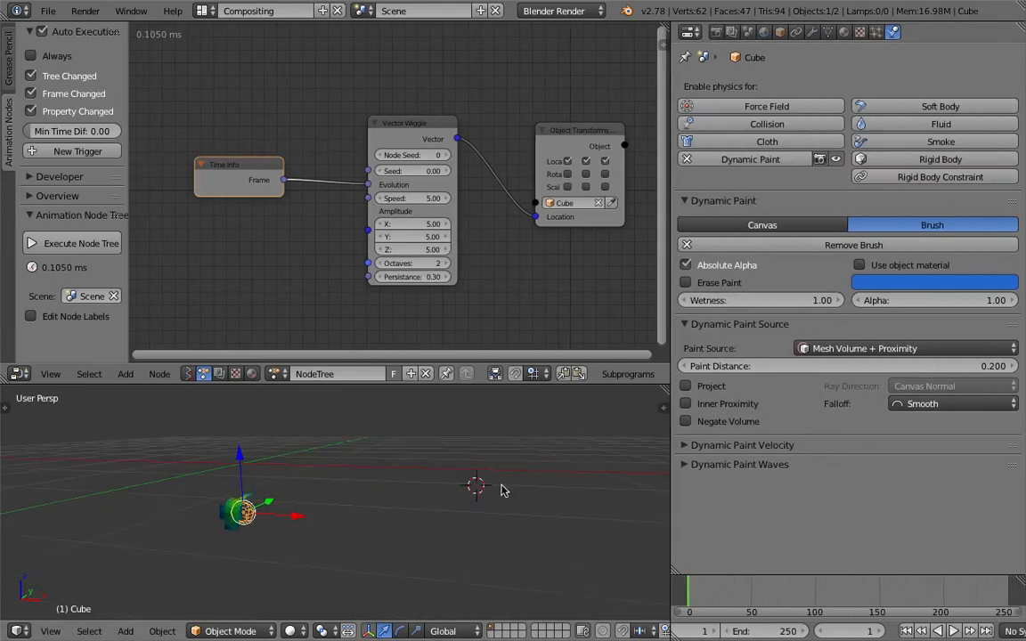
middle_click_drag(504, 488, 269, 250)
left_click(204, 11)
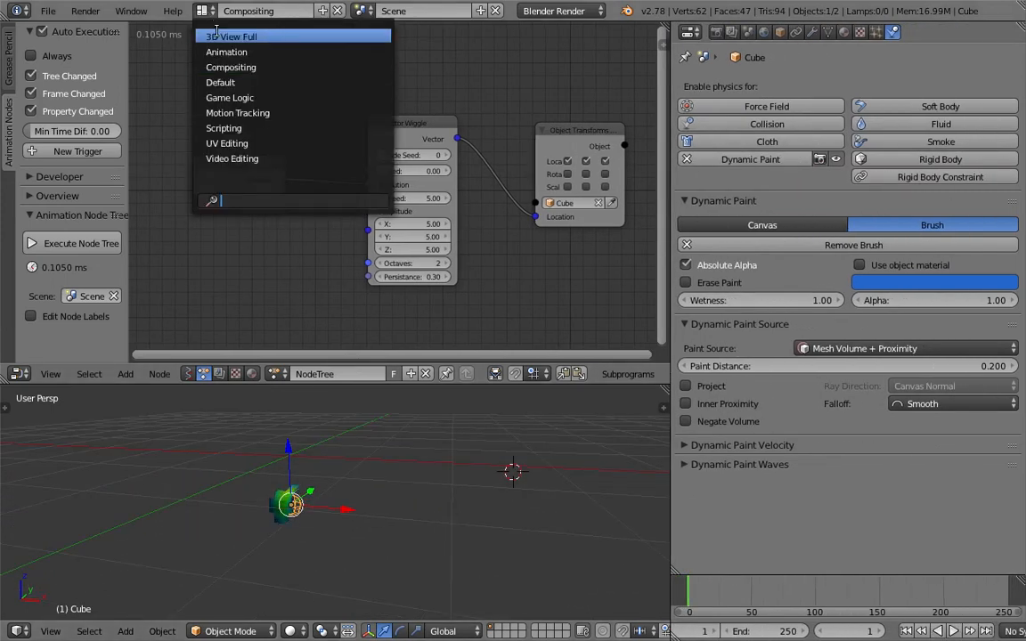
left_click(227, 33)
key("alt+a")
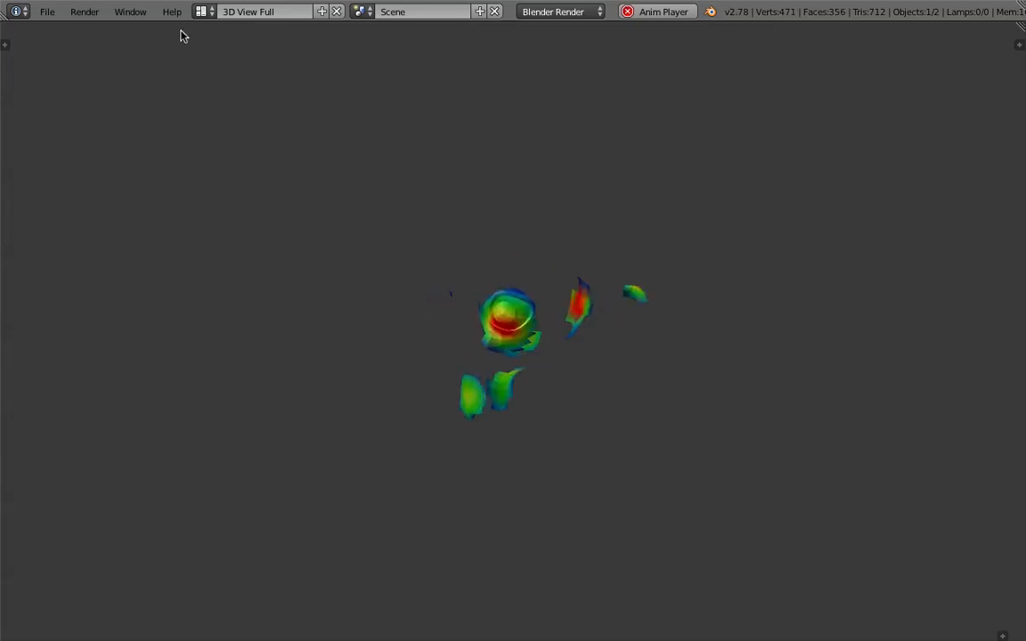
left_click(1019, 48)
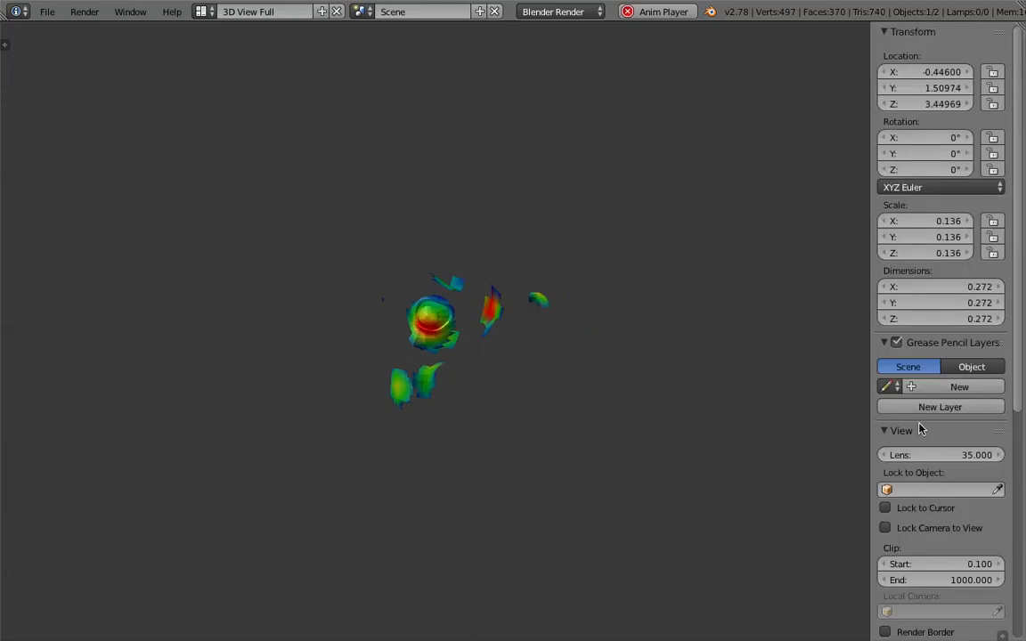
scroll(921, 431, "down", 6)
key("Escape")
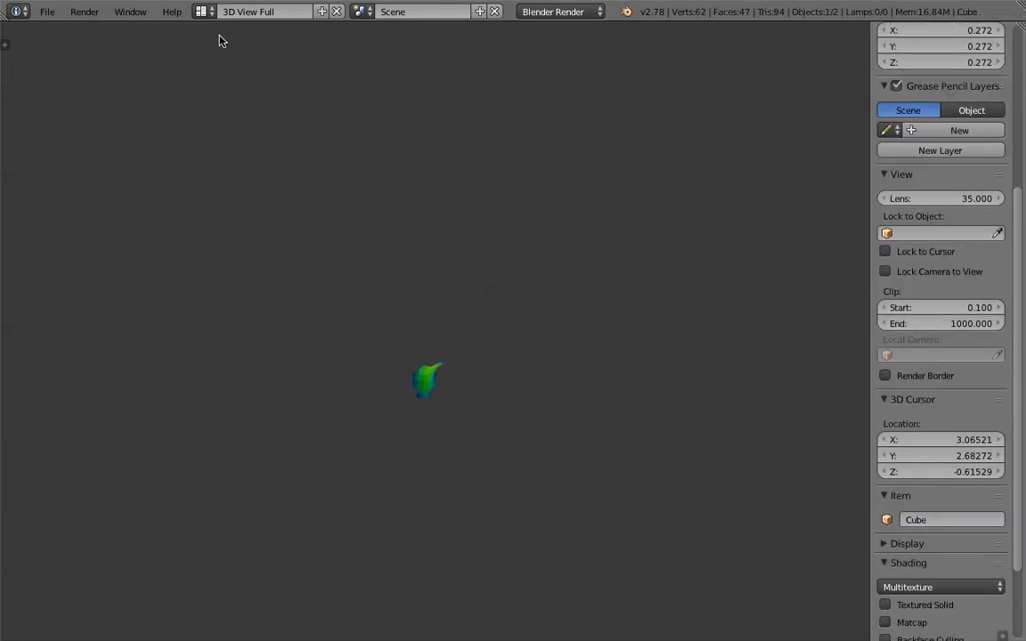
left_click(202, 12)
left_click(229, 71)
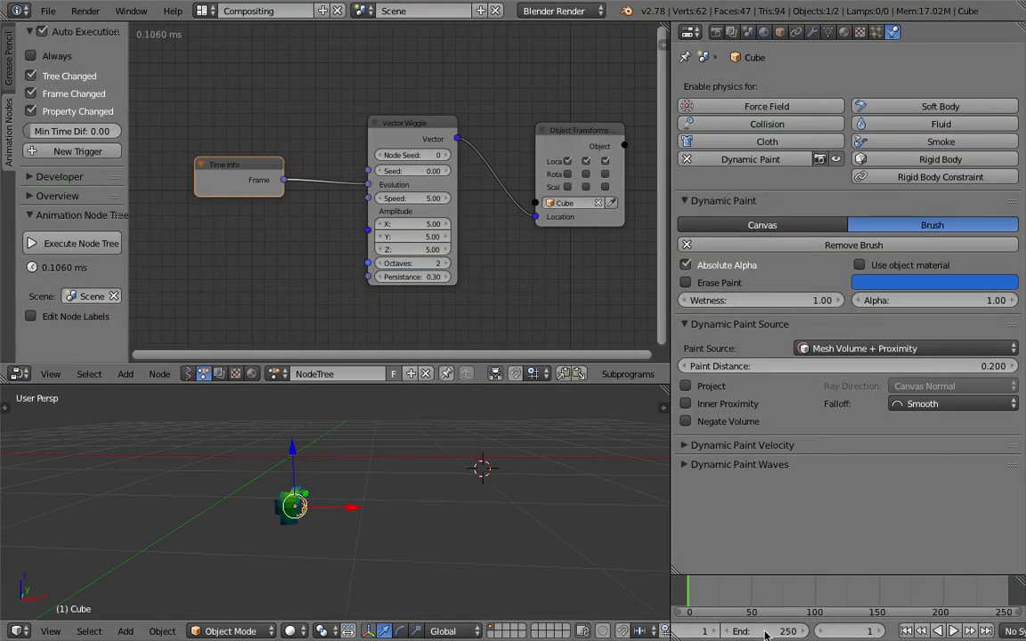
- Widen the properties and timeline column, scale the brush sphere up by about 1.5, fine-tune its size and save over the file
left_click_drag(651, 535, 577, 535)
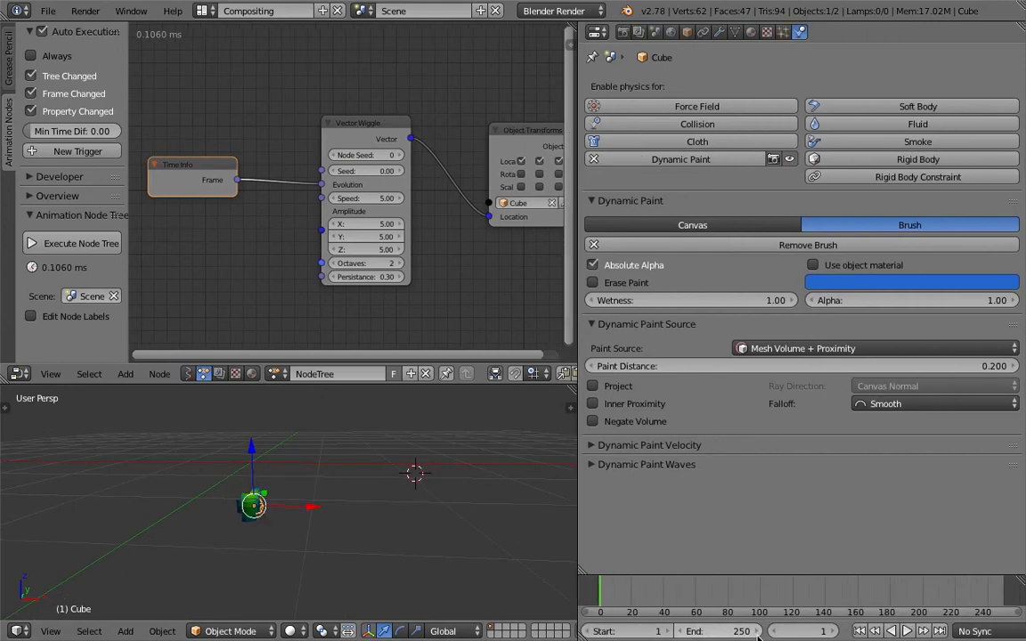
middle_click_drag(409, 570, 394, 534)
key("s")
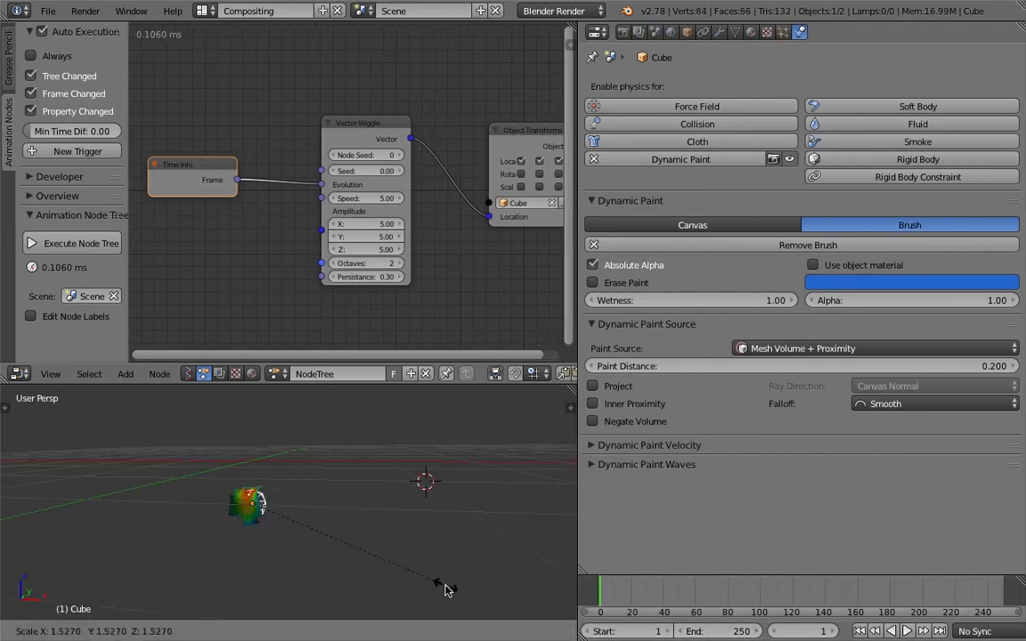
left_click(447, 590)
key("ctrl+s")
left_click(446, 588)
key("s")
left_click(414, 567)
key("ctrl+s")
left_click(413, 568)
- Set the timeline's end frame and the end frame of the monkey's Dynamic Paint canvas surface to 2000
left_click(736, 631)
type("2000")
key("Return")
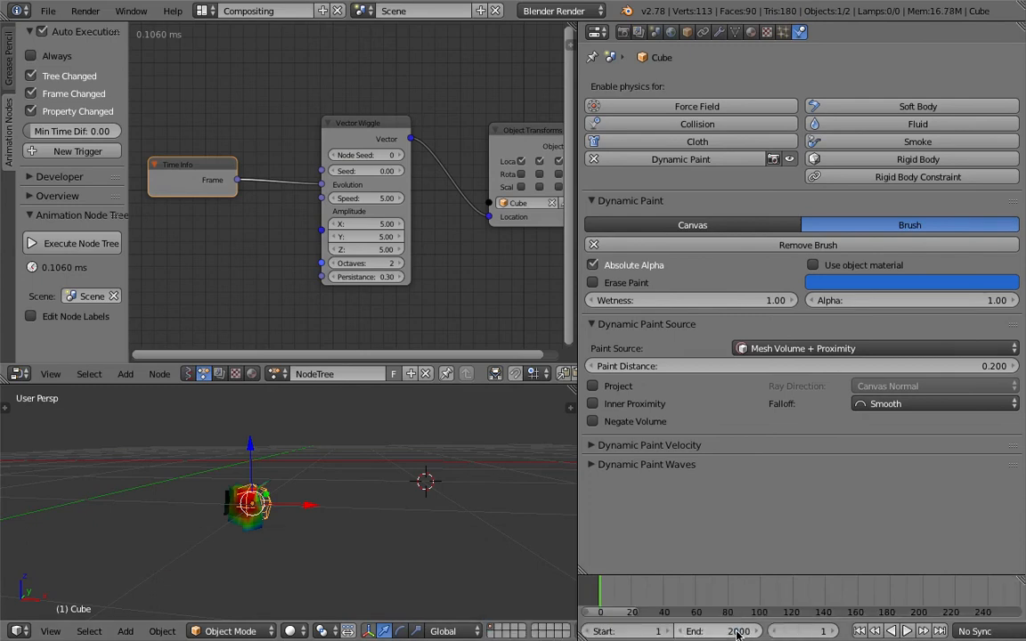
right_click(242, 441)
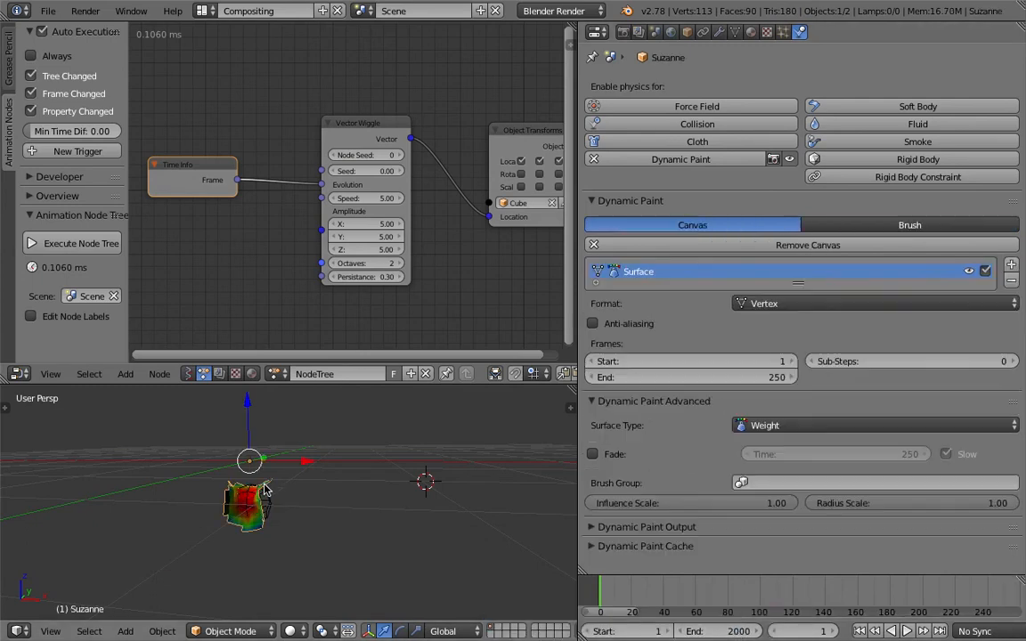
left_click(733, 377)
key("Return")
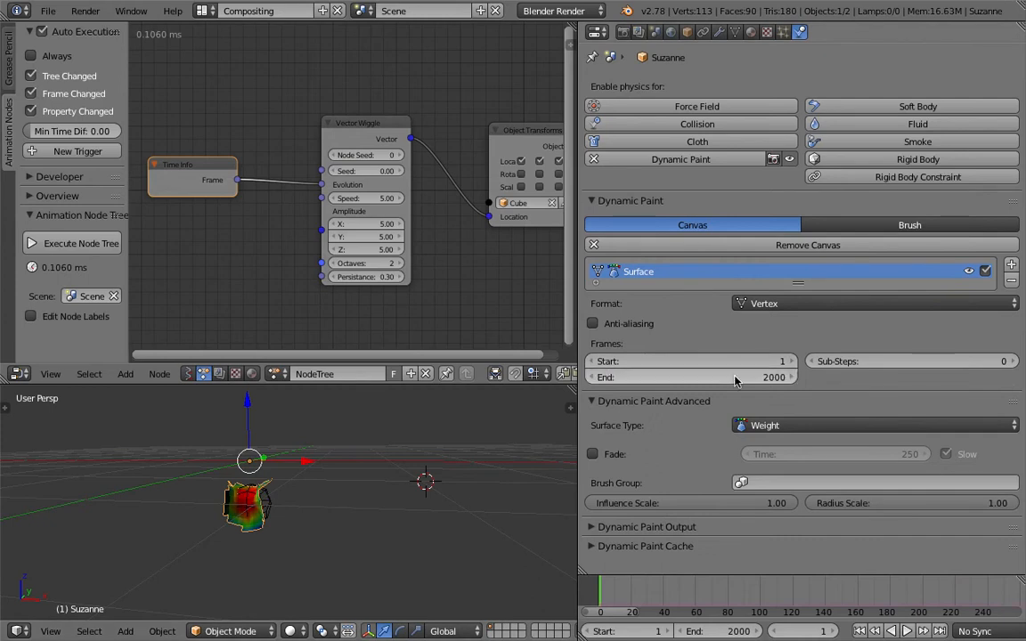
- Make the 3D viewport taller by shrinking the node editor and save over the file
mouse_move(502, 426)
middle_mouse_down()
mouse_move(472, 442)
mouse_move(550, 466)
middle_mouse_up()
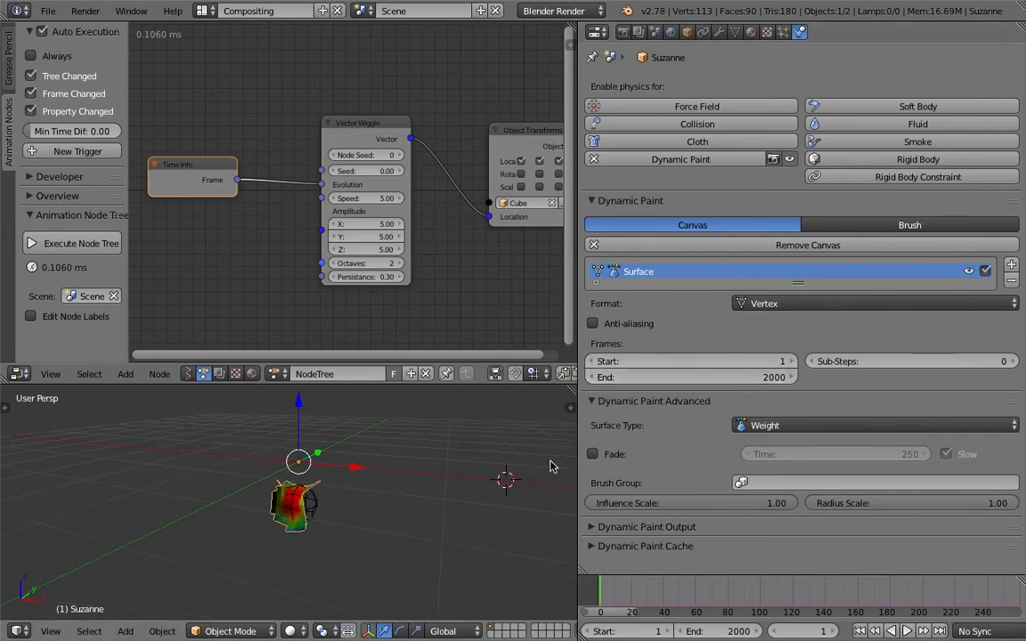
left_click_drag(527, 365, 528, 267)
key("ctrl+s")
left_click(529, 378)
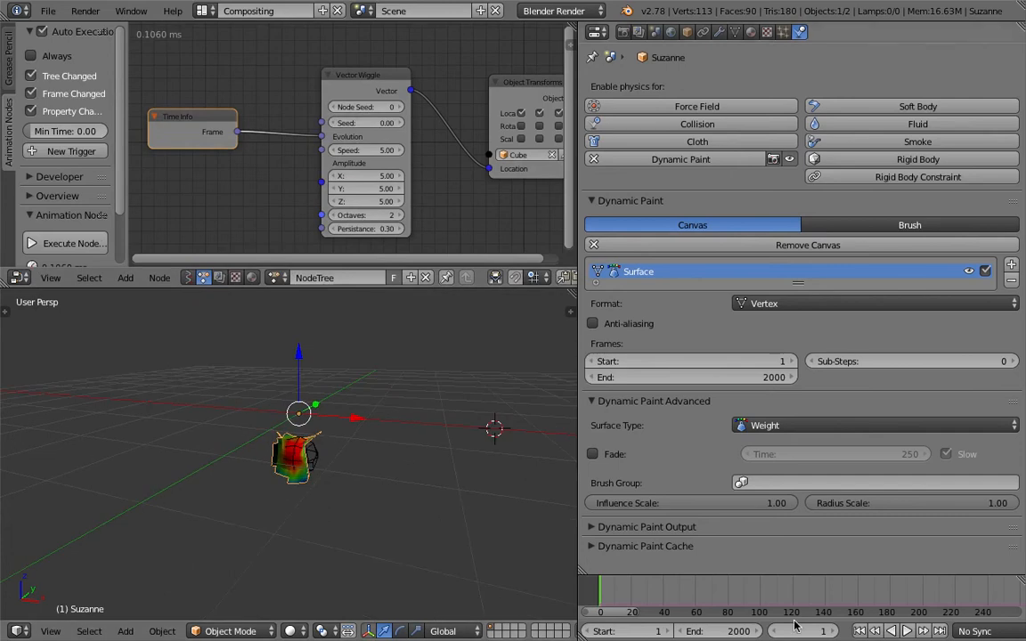
- Start the animation playback and set the Vector Wiggle node's X, Y and Z amplitude to 2
left_click(907, 633)
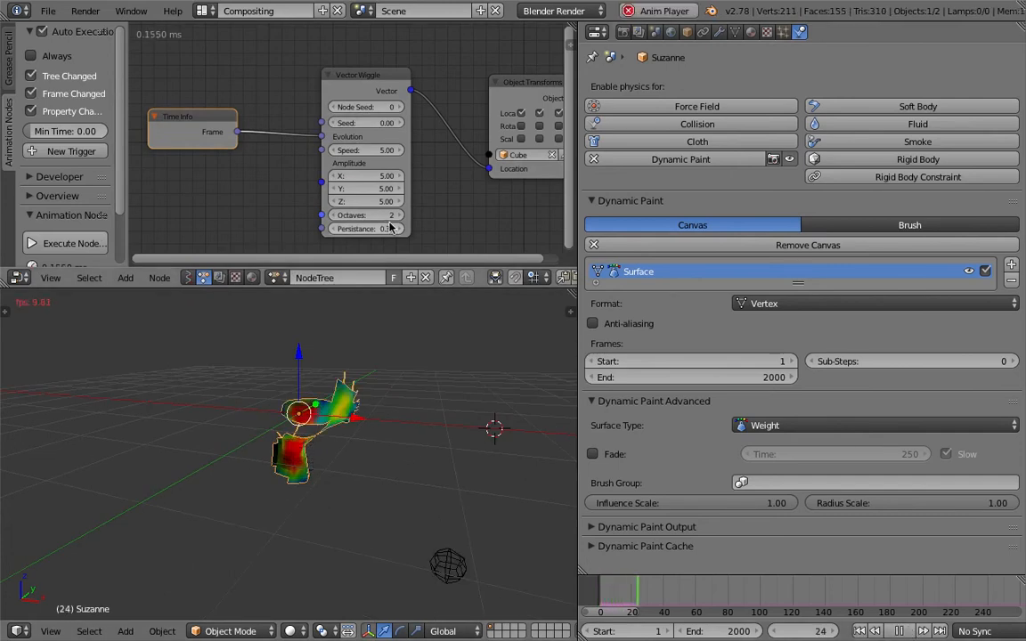
mouse_move(381, 176)
left_mouse_down()
mouse_move(383, 201)
mouse_move(382, 176)
left_mouse_up()
type("3")
key("Return")
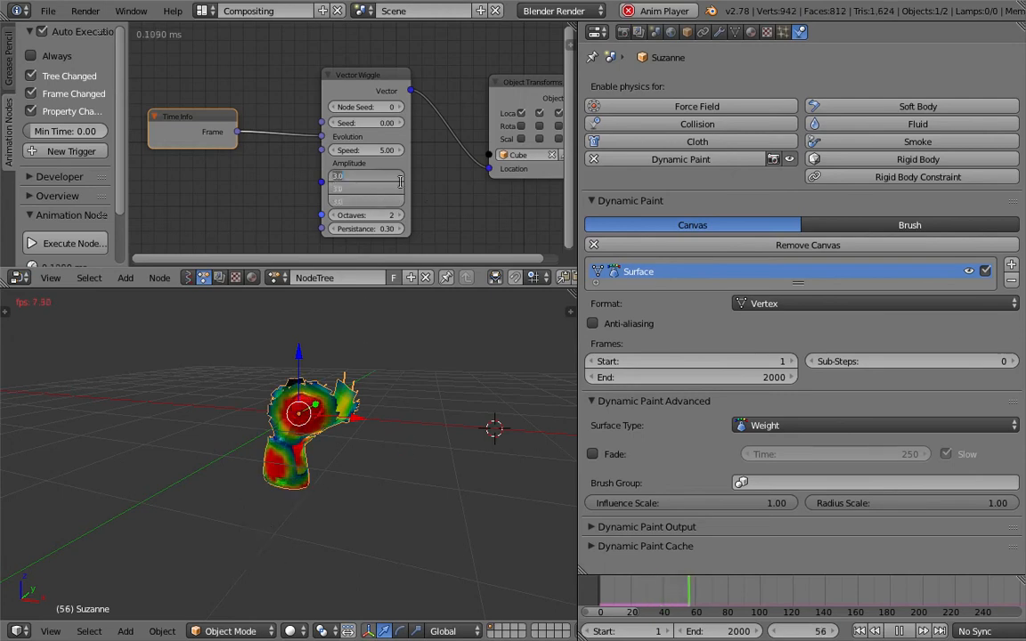
type("2")
key("Return")
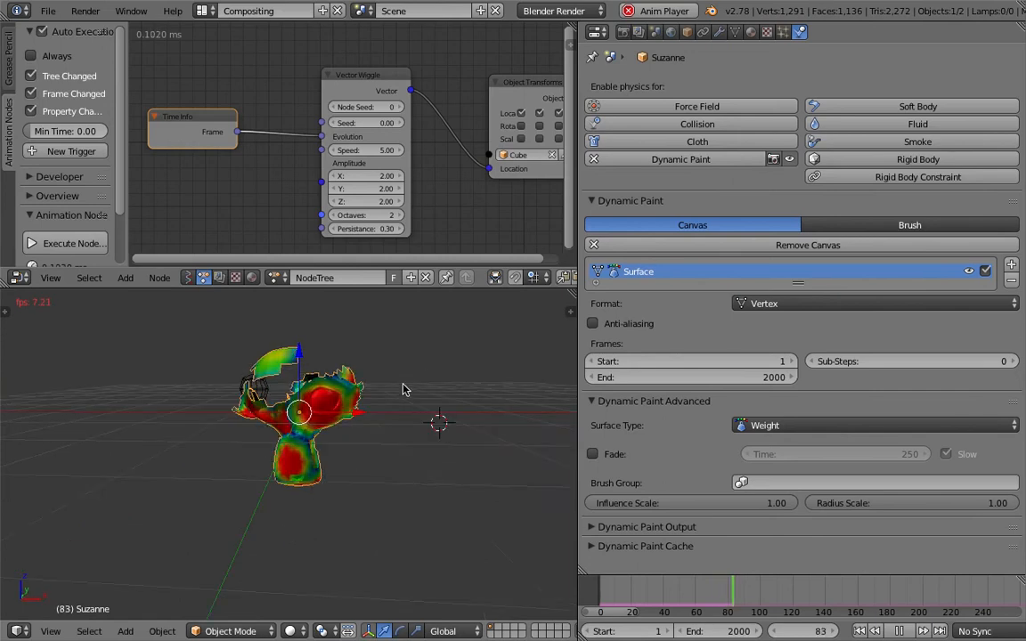
- Examine the monkey from several angles during playback, with its modifier stack displayed
middle_click_drag(406, 388, 329, 373)
middle_click_drag(341, 415, 321, 425)
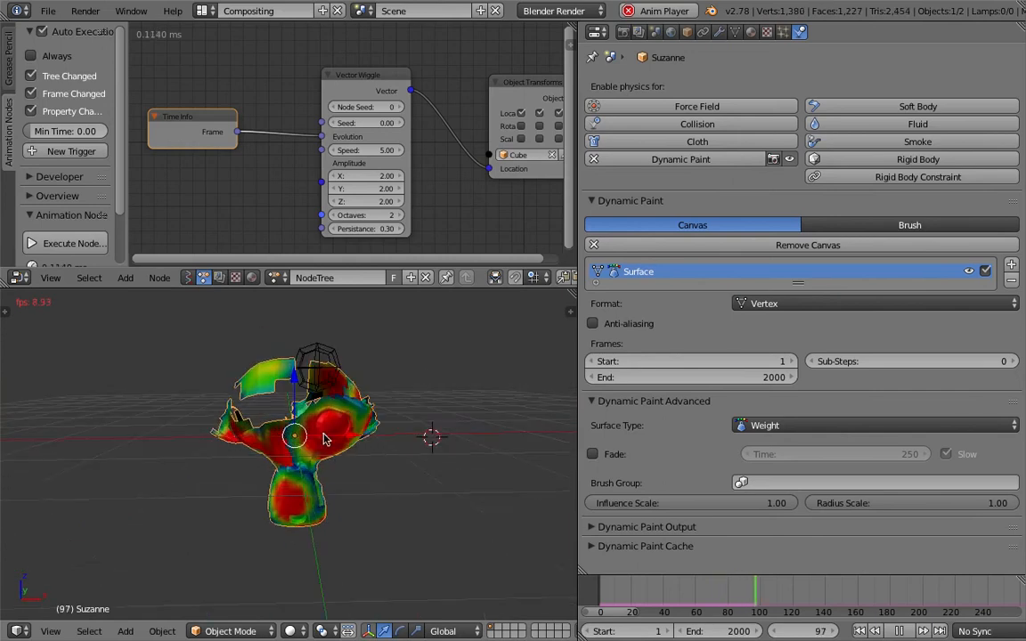
left_click(723, 33)
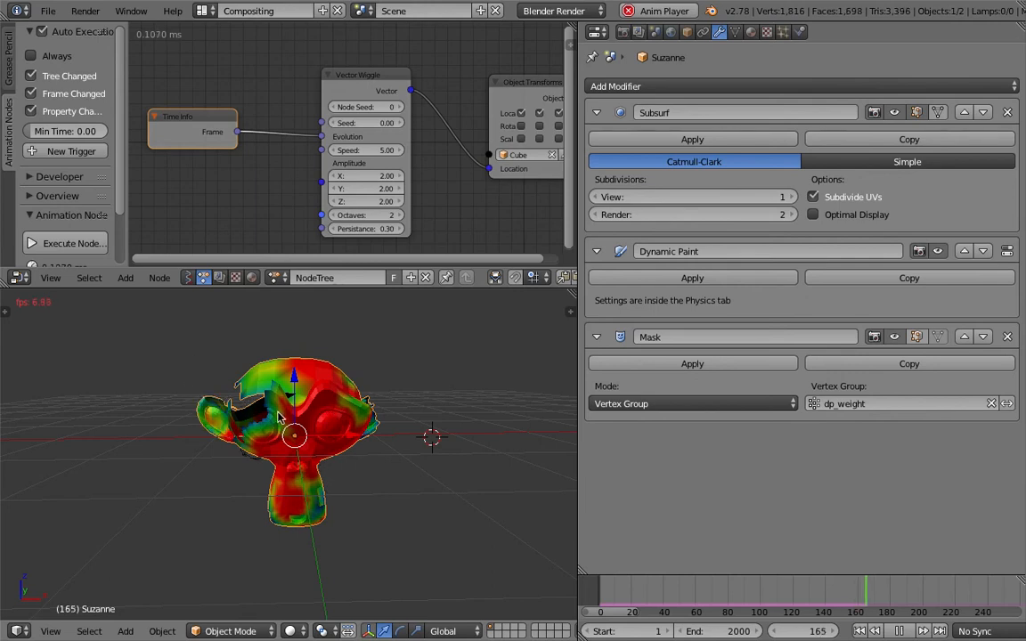
middle_click_drag(277, 395, 261, 392)
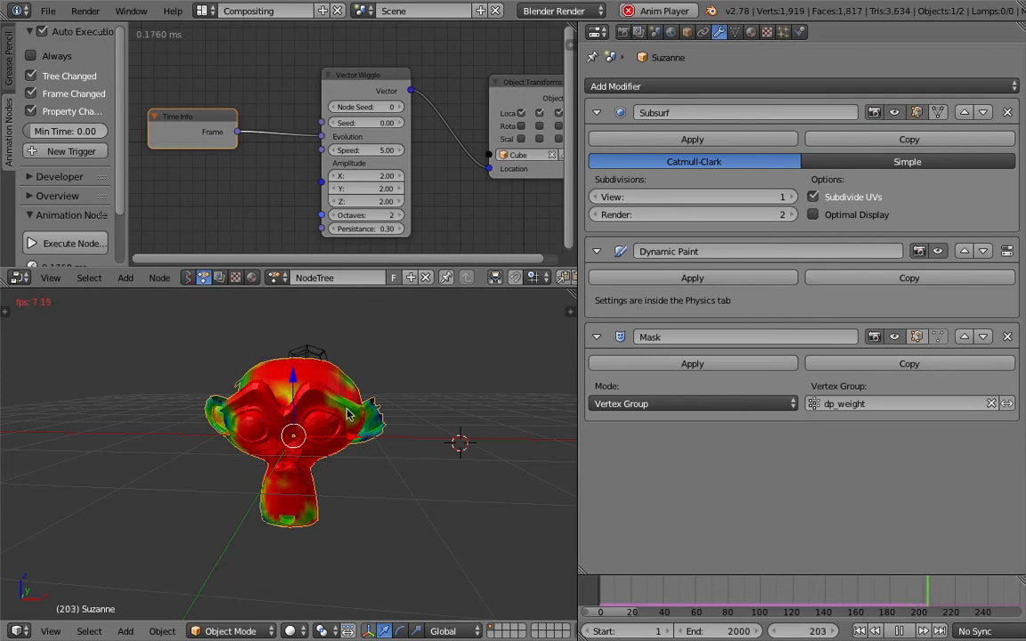
middle_click_drag(317, 396, 758, 483)
middle_click_drag(355, 508, 764, 556)
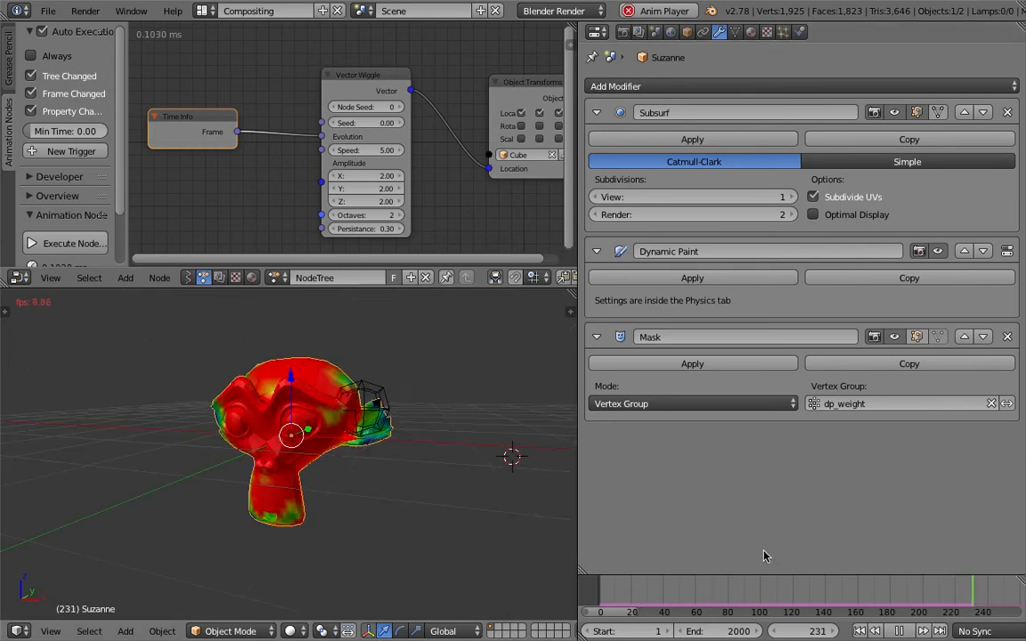
- Stop the playback, save the file and save the scene again as a new copy
left_click(899, 632)
key("ctrl+s")
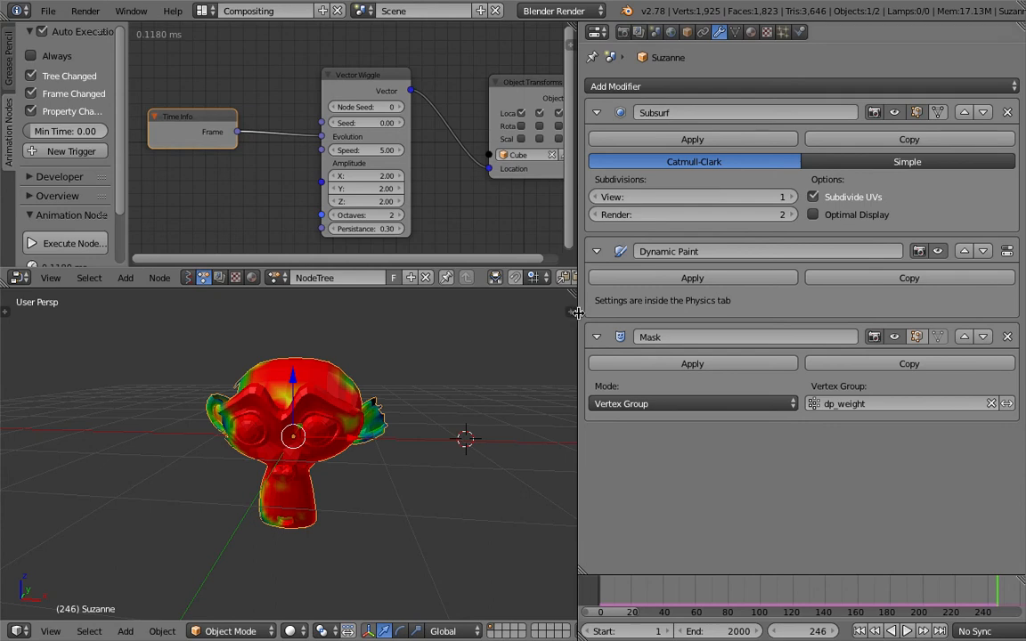
middle_click_drag(404, 346, 318, 343)
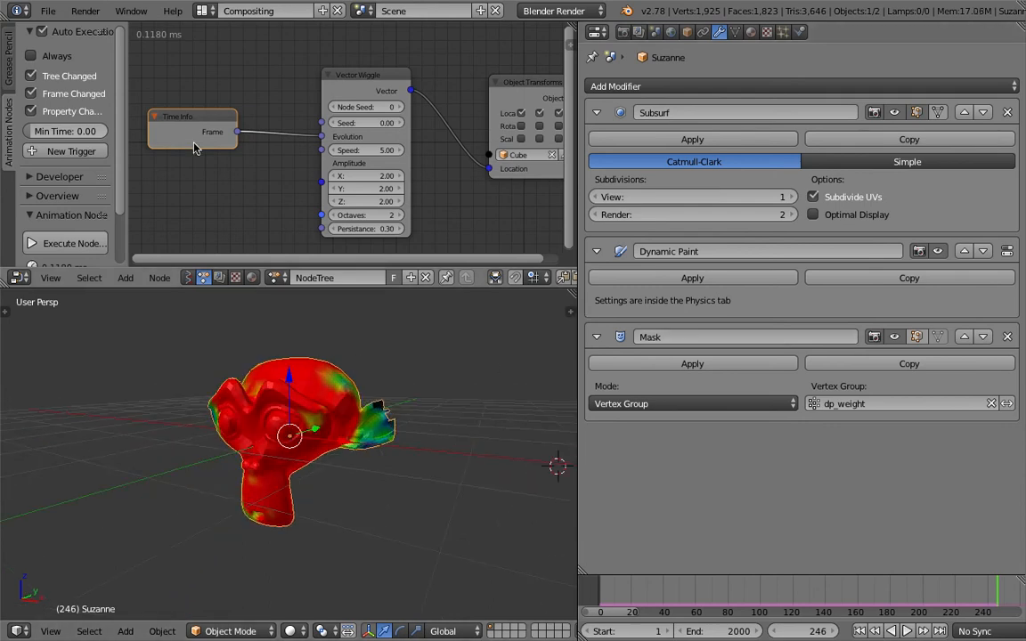
left_click(48, 11)
left_click(89, 146)
left_click(909, 72)
left_click(968, 54)
- Enlarge the node editor and 3D viewport, and switch the viewport shading to wireframe
left_click_drag(579, 324, 717, 324)
scroll(469, 394, "down", 3)
key("z")
key("z")
key("z")
middle_click_drag(426, 414, 441, 442)
scroll(245, 131, "down", 1)
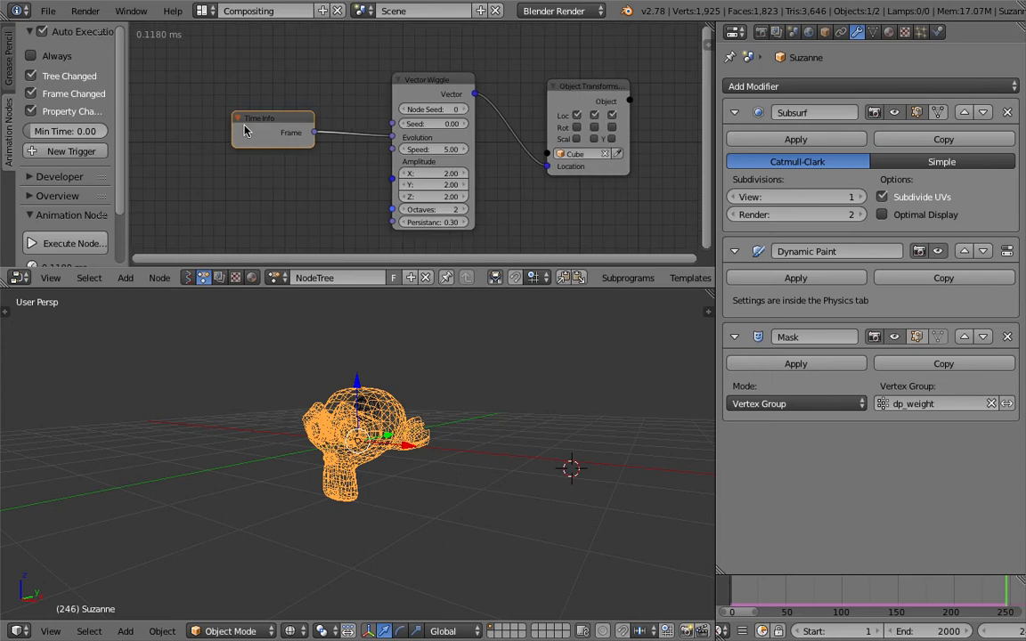
scroll(375, 237, "up", 1)
left_click_drag(378, 287, 378, 316)
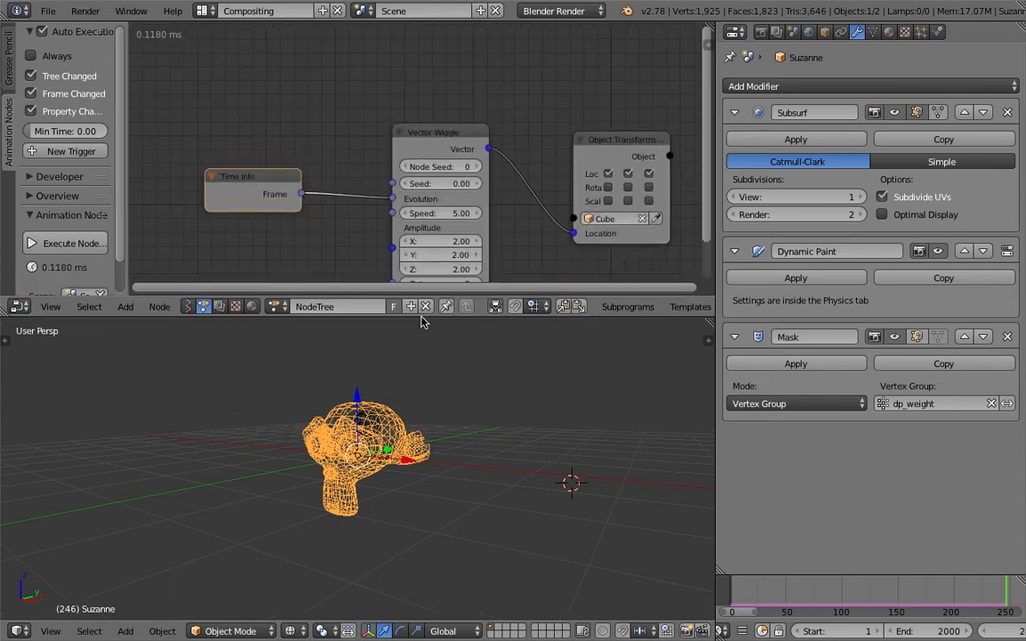
- Select the brush sphere at frame 23 and add an Object Instancer node below the Time Info node
right_click(397, 514)
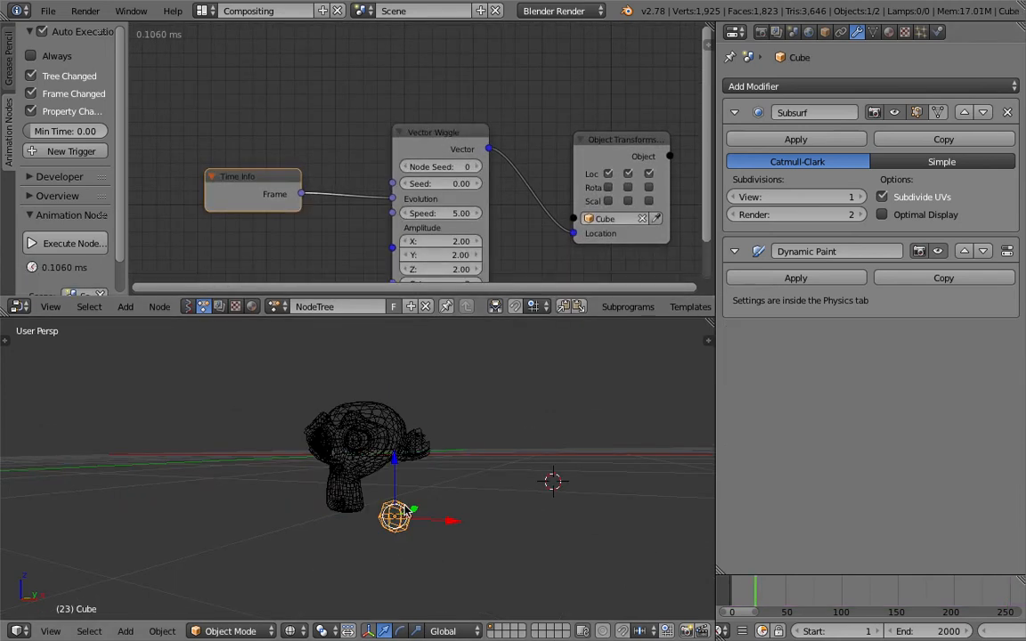
scroll(377, 161, "down", 3)
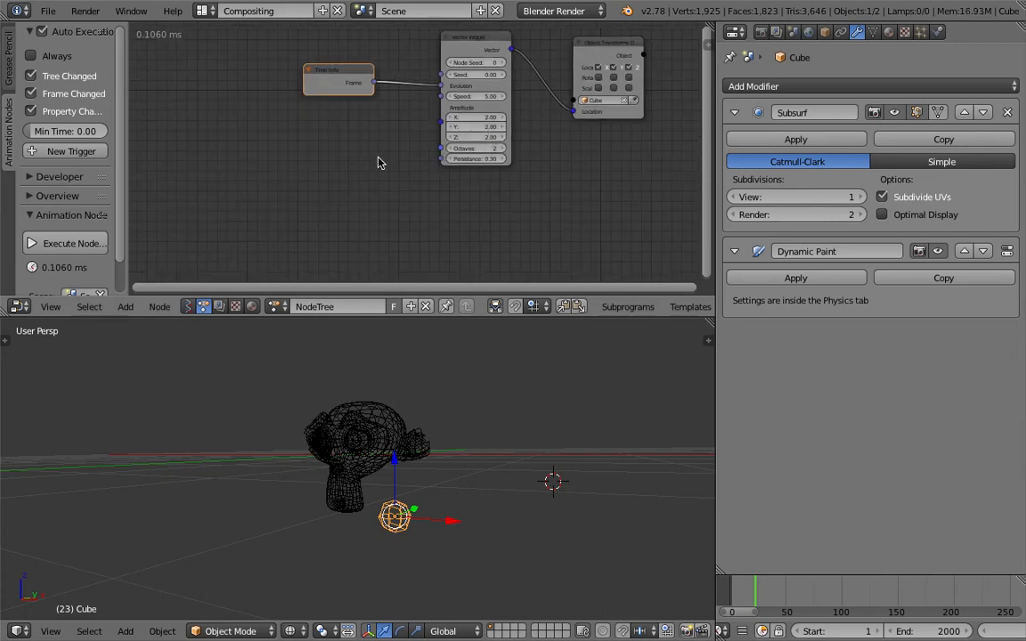
key("shift+a")
left_click(349, 166)
type("object ins")
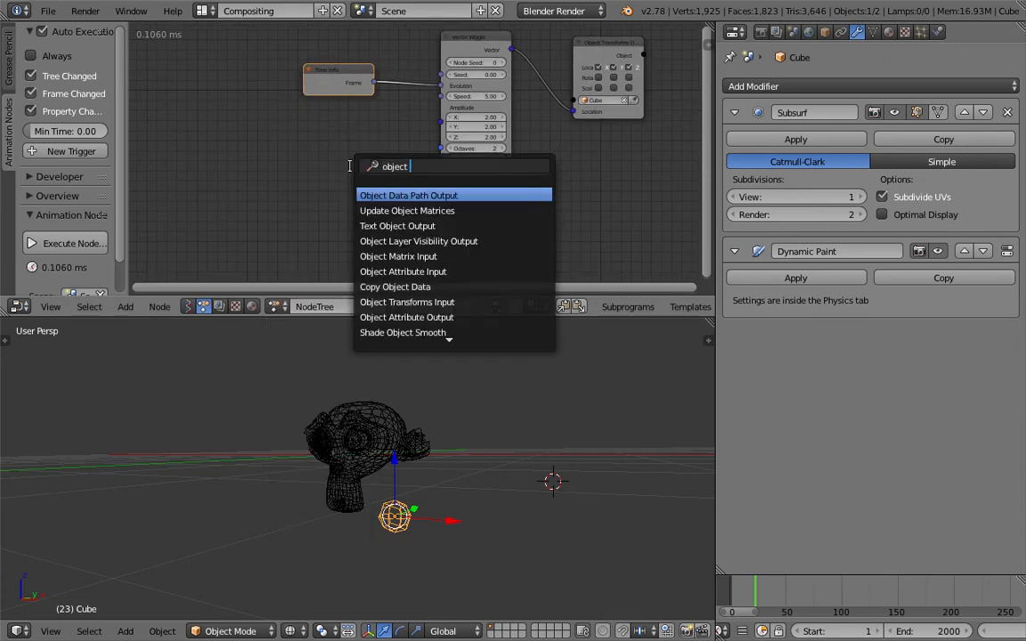
key("Return")
left_click(303, 159)
- Set the Object Instancer to 5 instances with the brush Cube as source, and check the copies in the viewport
scroll(294, 159, "up", 2)
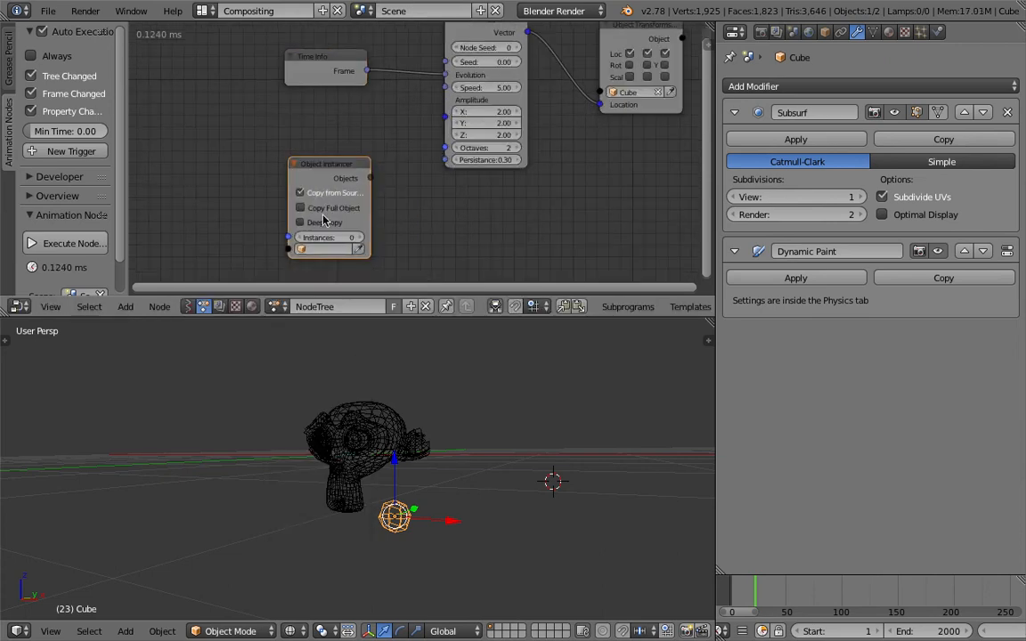
scroll(327, 220, "up", 1)
middle_click_drag(331, 220, 288, 199)
left_click(287, 214)
type("5")
key("Return")
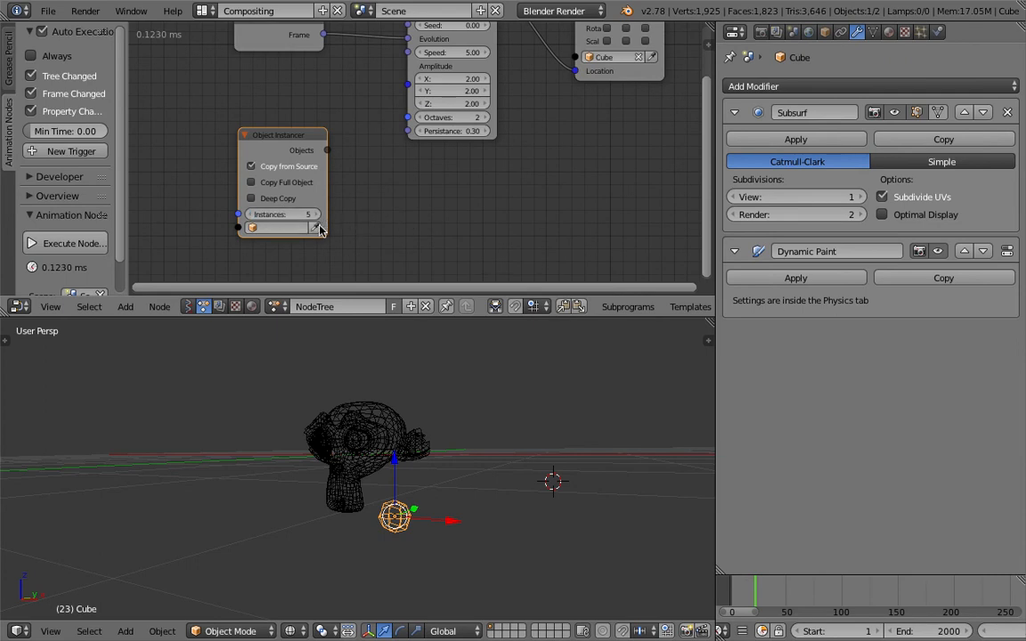
left_click(319, 227)
middle_click_drag(456, 502, 460, 503)
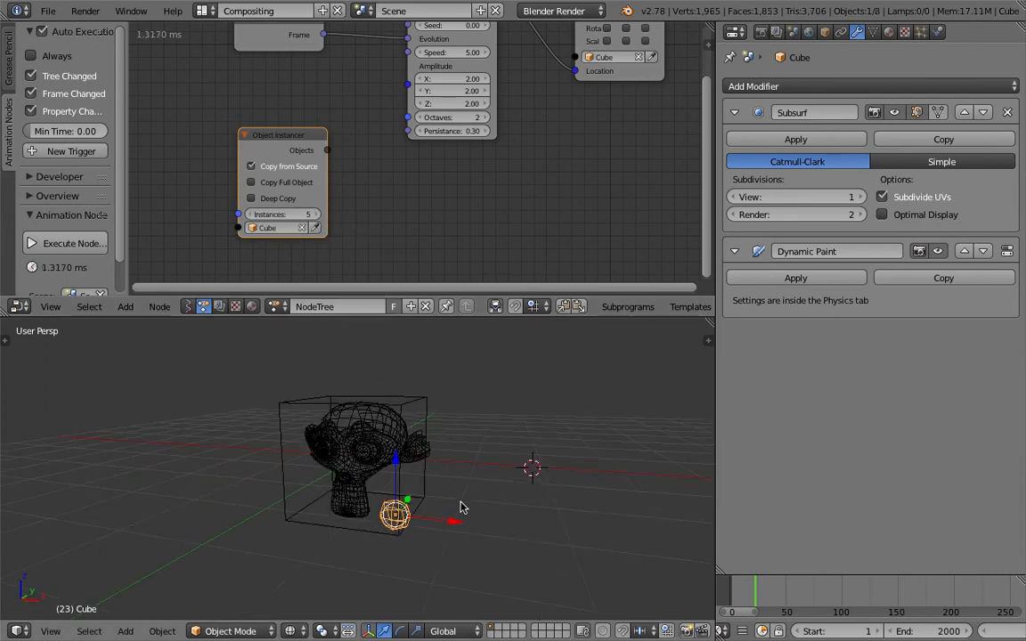
right_click(410, 519)
right_click(409, 519)
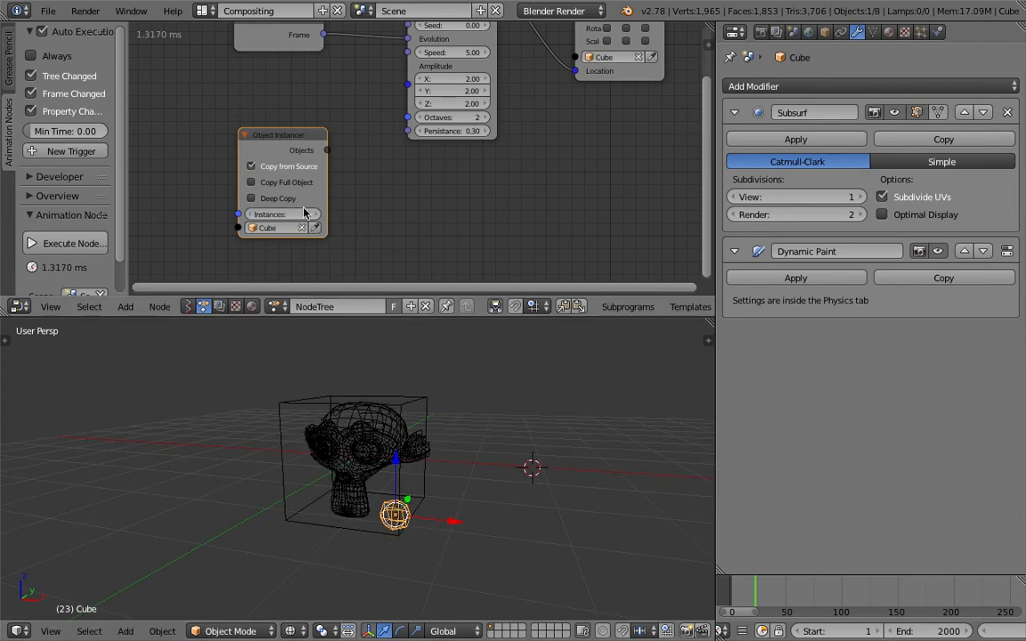
- Enable Copy Full Object on the Object Instancer node and set its instance count to 6
scroll(428, 458, "down", 1)
left_click(279, 228)
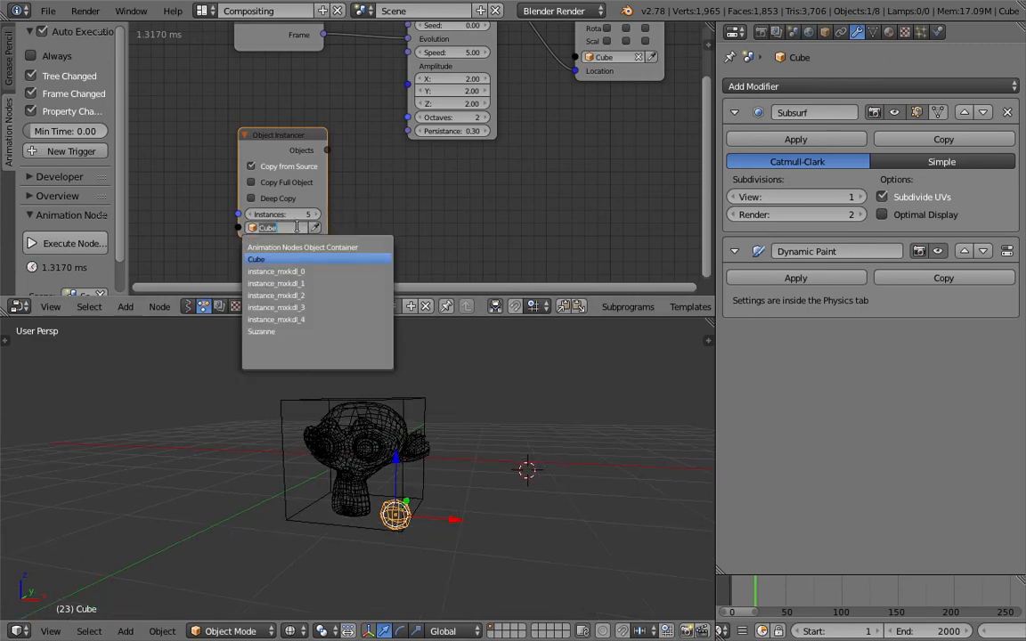
left_click(282, 182)
middle_click_drag(388, 197, 381, 198)
left_click(312, 215)
left_click(312, 214)
left_click(312, 215)
left_click(312, 215)
left_click(245, 215)
left_click(245, 214)
left_click(245, 215)
- Create a loop that iterates over the Object Instancer's Objects output and save over the file
middle_click_drag(365, 209, 407, 186)
left_click_drag(312, 123, 354, 130)
scroll(286, 120, "down", 2)
left_click(354, 122)
left_click(375, 136)
middle_click_drag(481, 125, 410, 179)
key("ctrl+s")
left_click(406, 164)
- Move the Object Transforms, Vector Wiggle and Time Info nodes next to the Loop Input node
left_click_drag(485, 53, 662, 117)
left_click_drag(396, 42, 599, 106)
middle_click_drag(587, 104, 475, 71)
left_click_drag(177, 47, 354, 97)
- Reposition the Vector Wiggle node slightly and connect the Loop Input's Index output to its Seed input
scroll(355, 96, "up", 1)
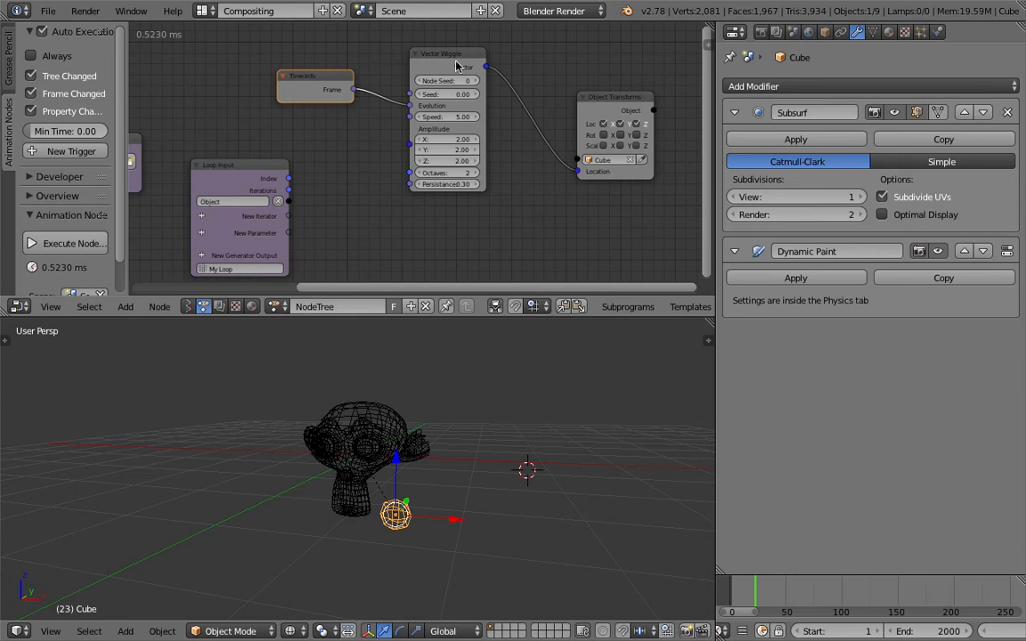
left_click_drag(457, 66, 467, 78)
scroll(382, 105, "up", 1)
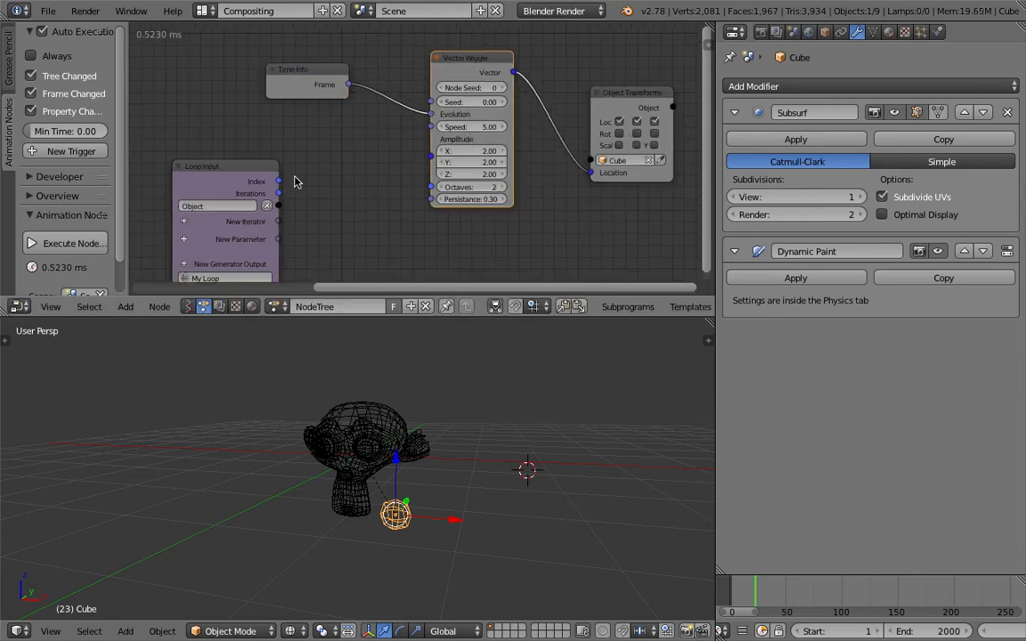
left_click_drag(280, 183, 431, 102)
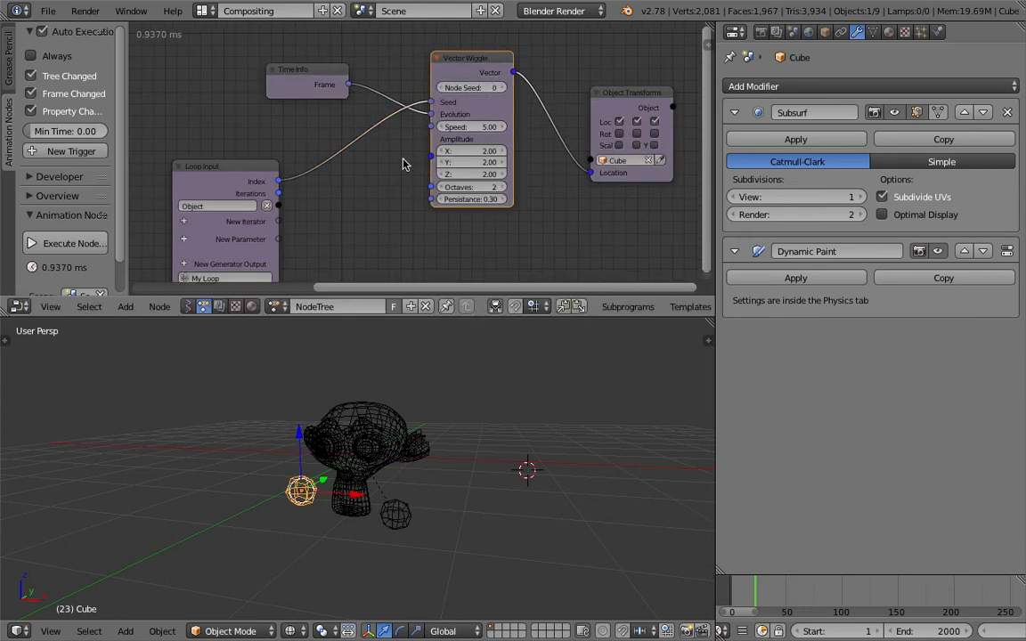
- Reposition the Object Transforms node slightly and play the animation from the first frame to check the brush movement
middle_click_drag(402, 164, 400, 142)
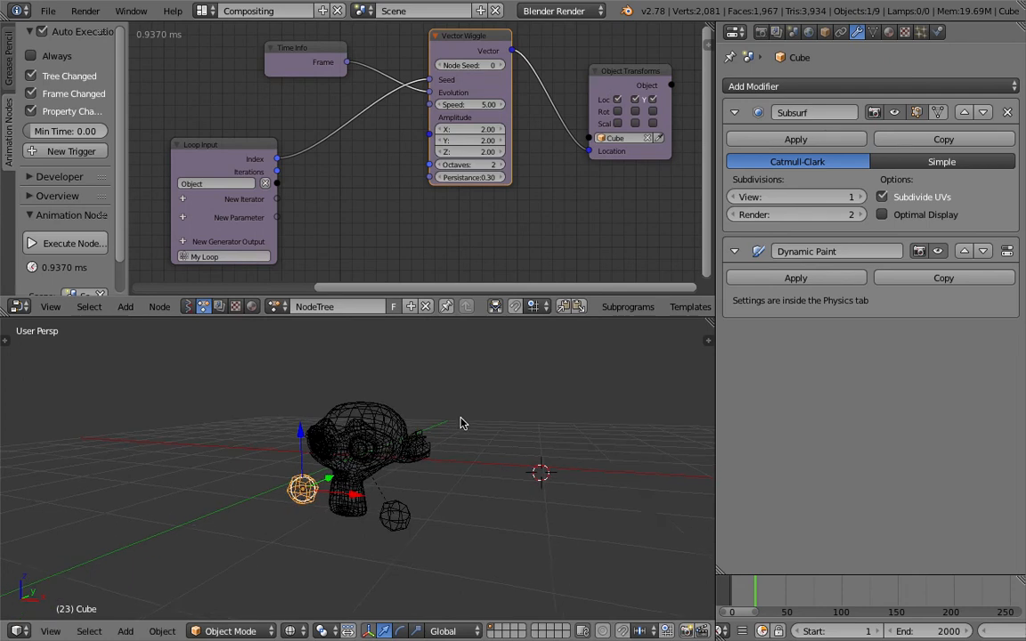
scroll(467, 258, "down", 1)
left_click_drag(567, 107, 570, 122)
middle_click_drag(571, 122, 602, 109)
scroll(887, 633, "down", 5)
left_click(894, 632)
left_click(941, 632)
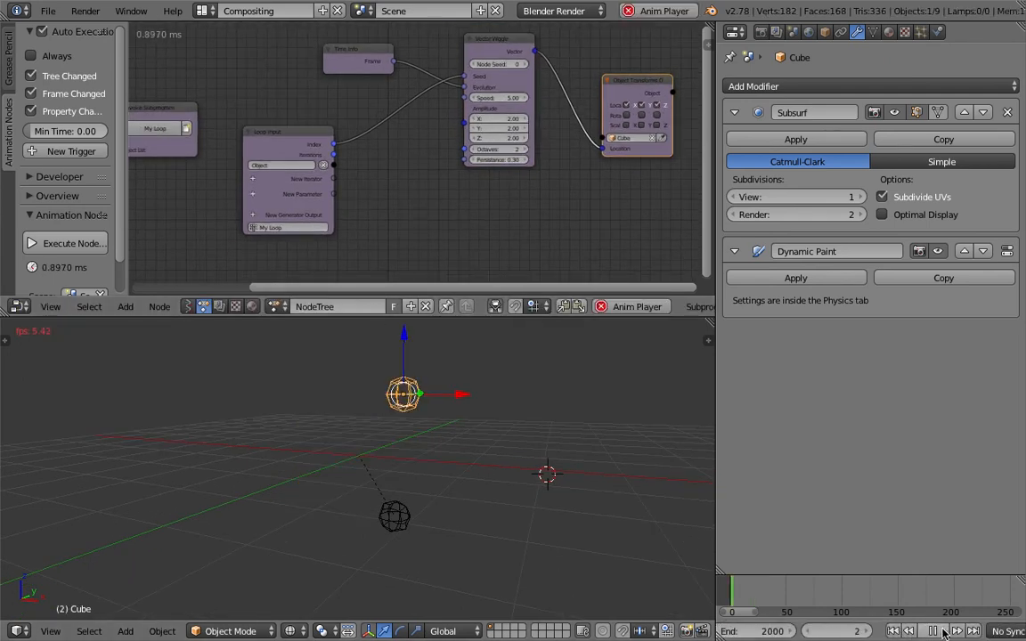
left_click(942, 631)
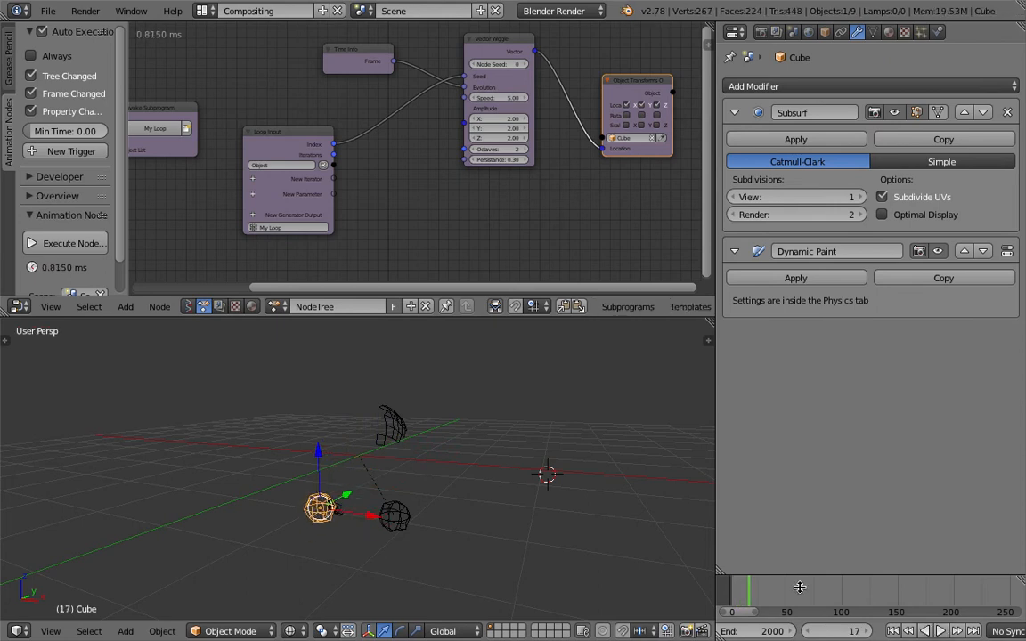
- Connect the Loop Input's Object output to the Object Transforms node's Object input and replay the animation from the first frame
middle_click_drag(371, 135, 422, 152)
left_click_drag(386, 184, 655, 156)
left_click(894, 632)
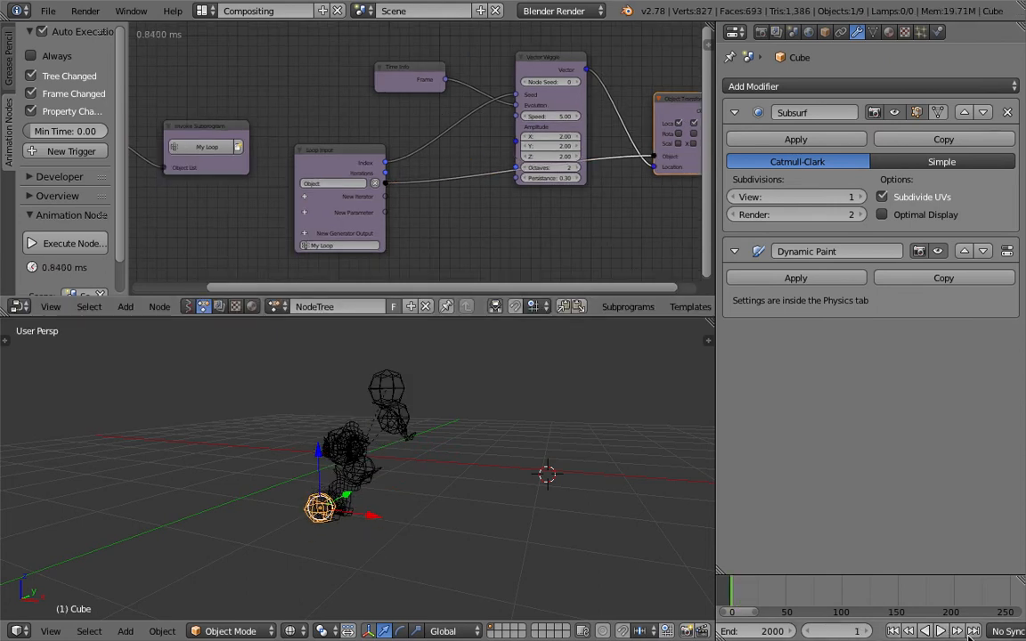
left_click(943, 632)
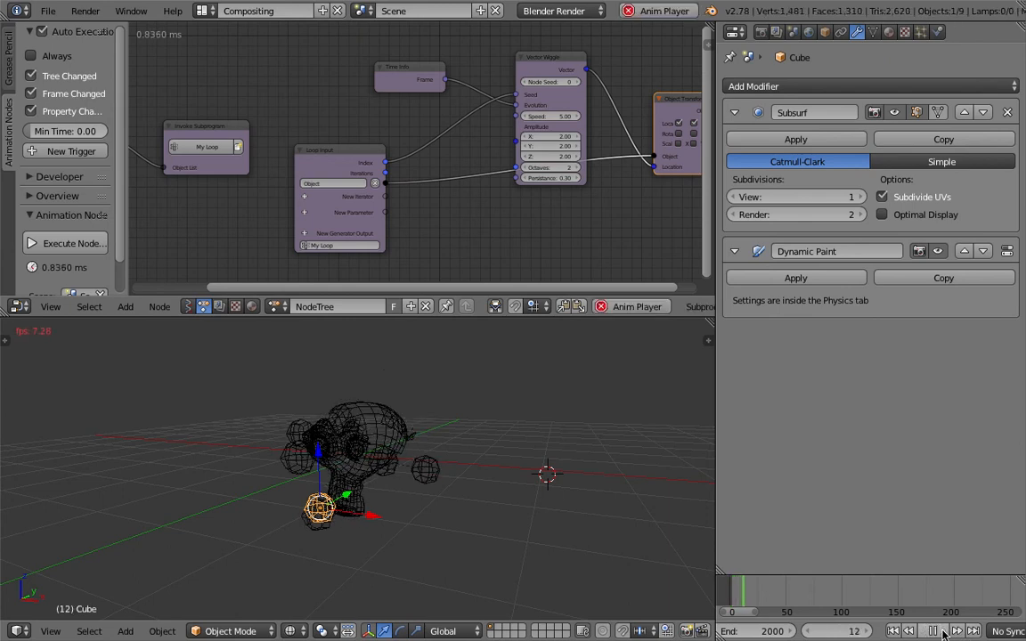
left_click(942, 631)
middle_click_drag(338, 454, 374, 454)
left_click(894, 630)
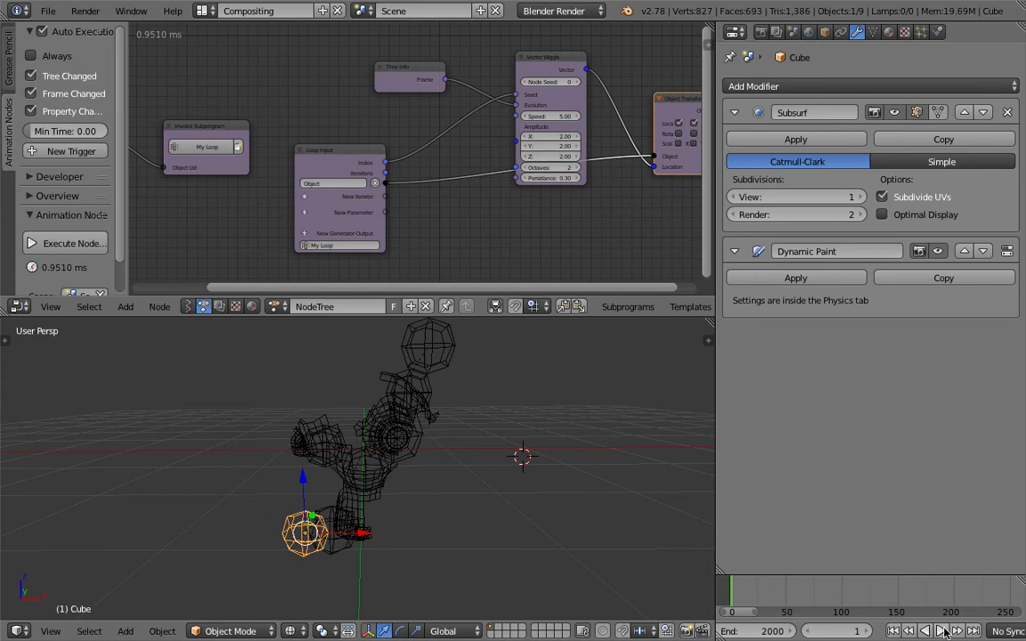
left_click(941, 632)
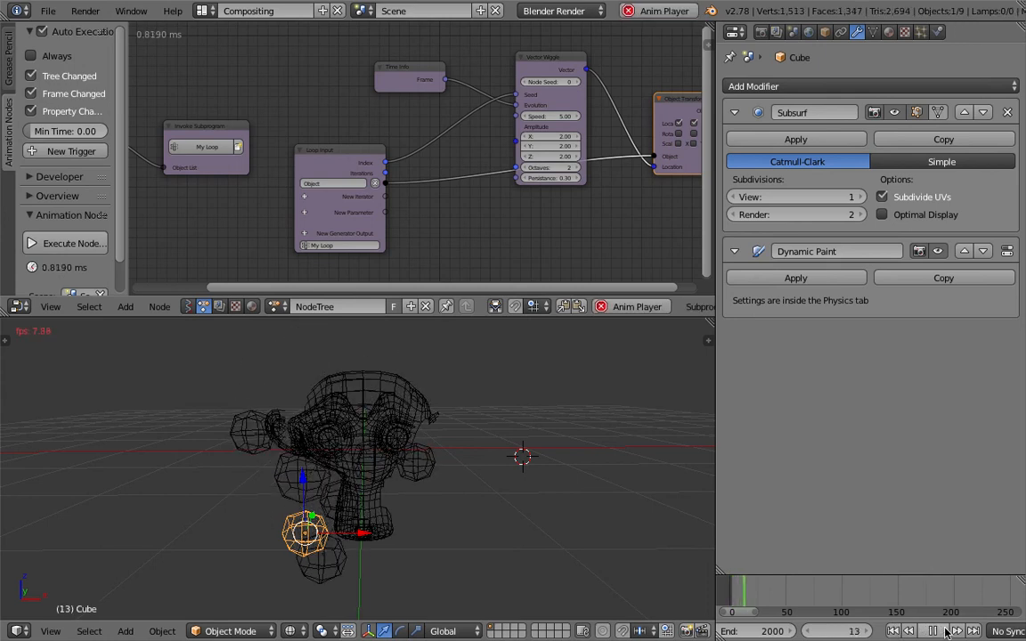
left_click(933, 632)
- Move the original Cube brush to another layer, leaving its instances on the current one
key("g")
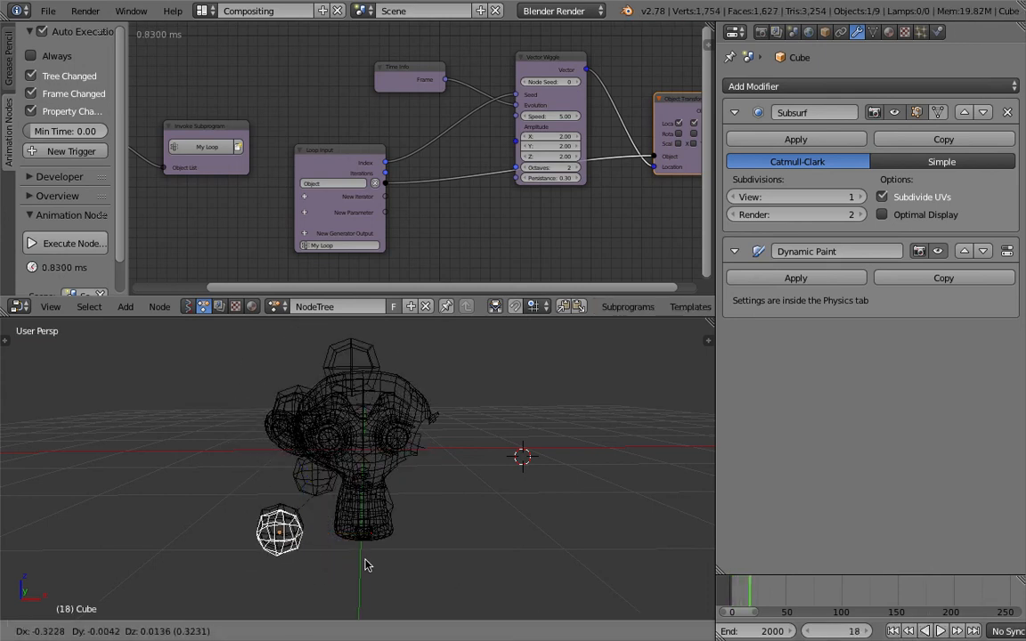
left_click(373, 565)
key("m")
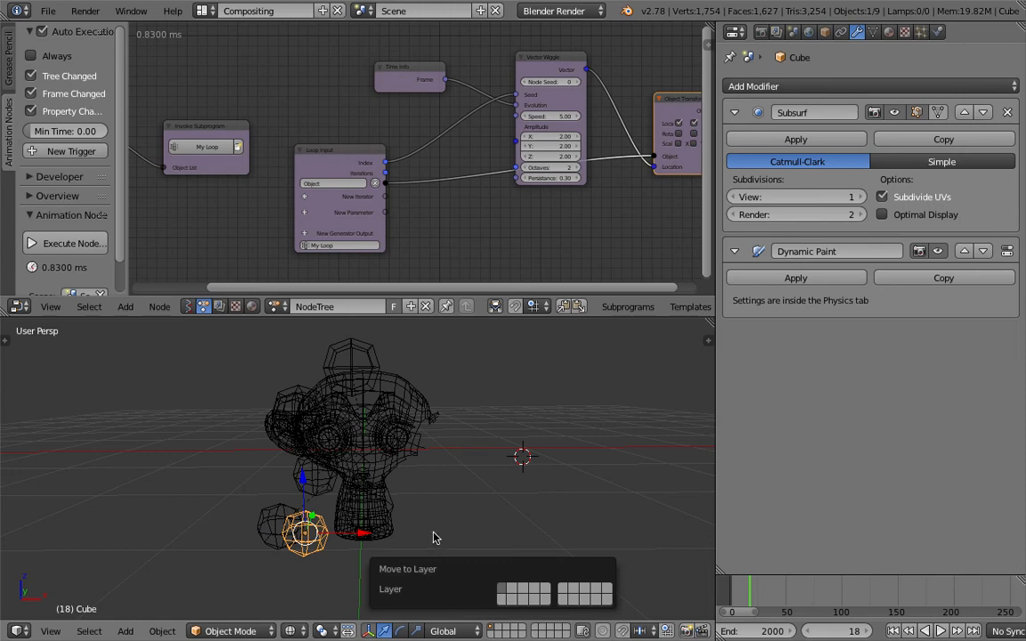
middle_click_drag(436, 540, 429, 529)
key("m")
left_click(584, 550)
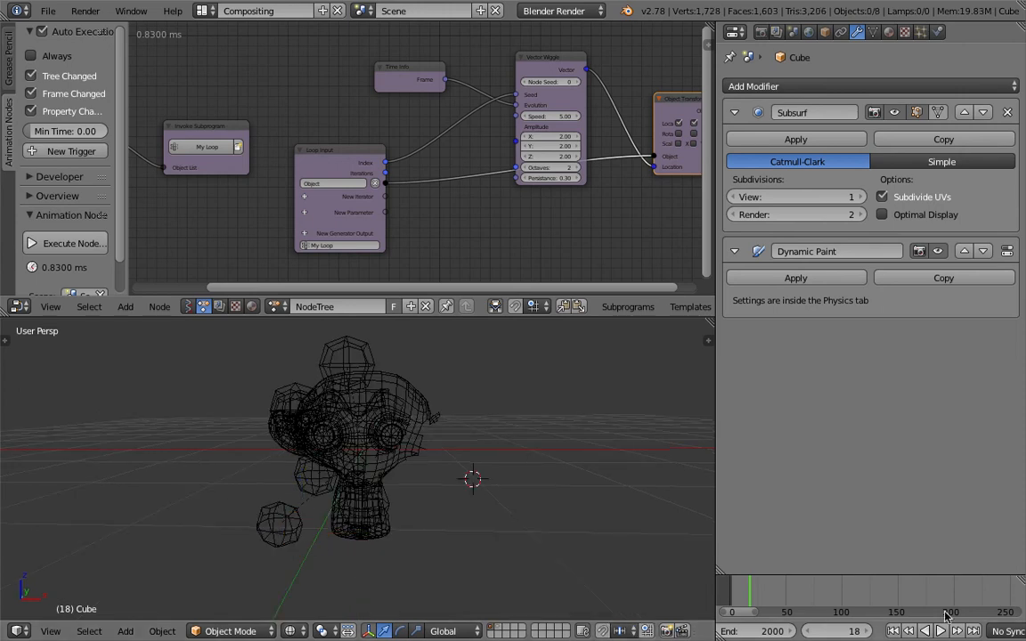
- Save over the file after a short replay and set the Object Instancer's instance count to 12
left_click(924, 631)
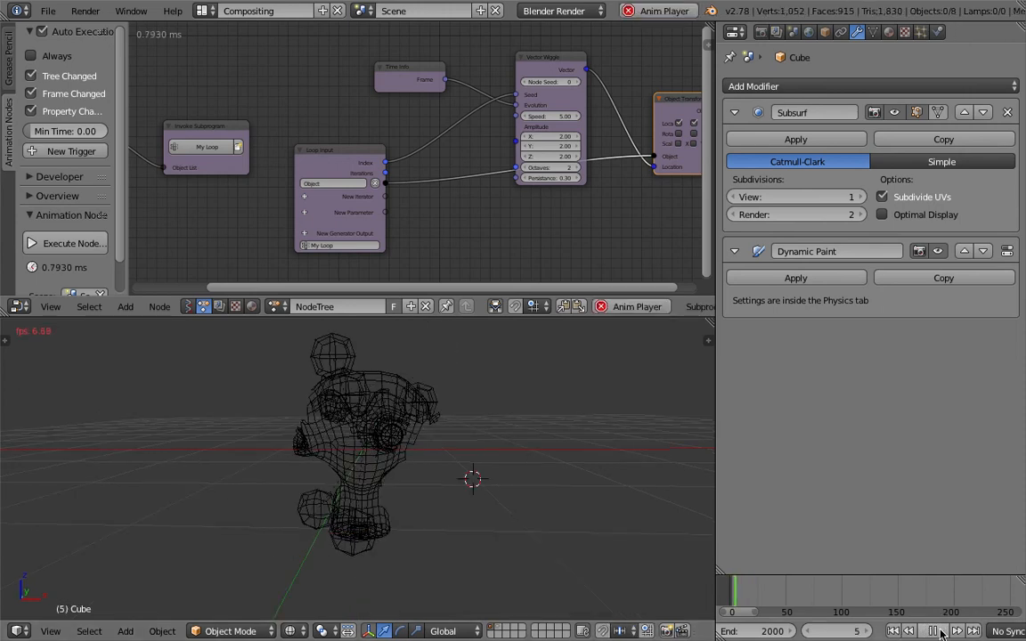
key("ctrl+s")
left_click(485, 477)
middle_click_drag(239, 244, 456, 219)
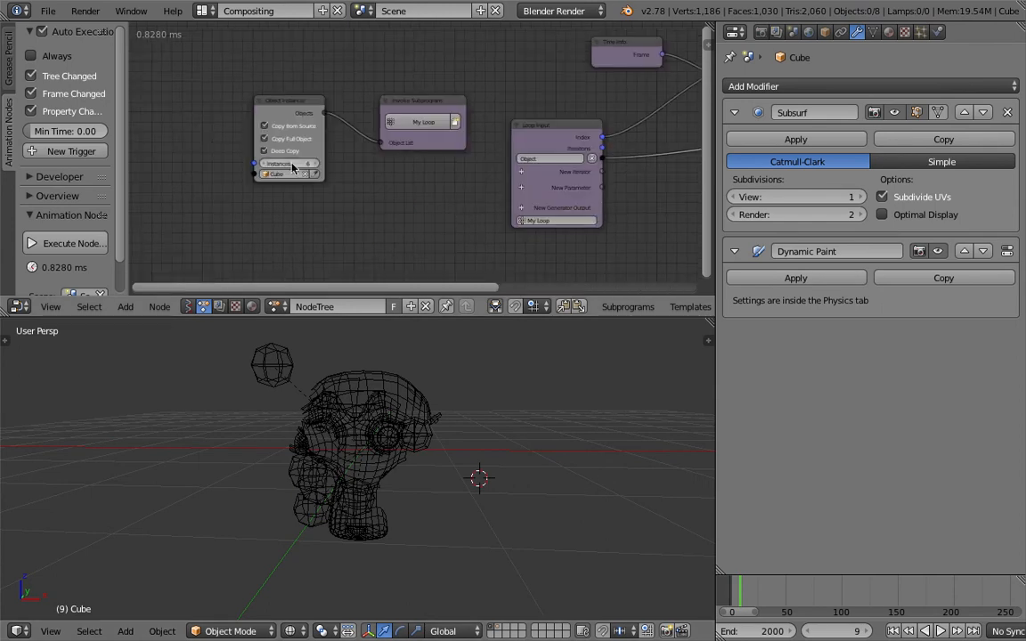
key("Return")
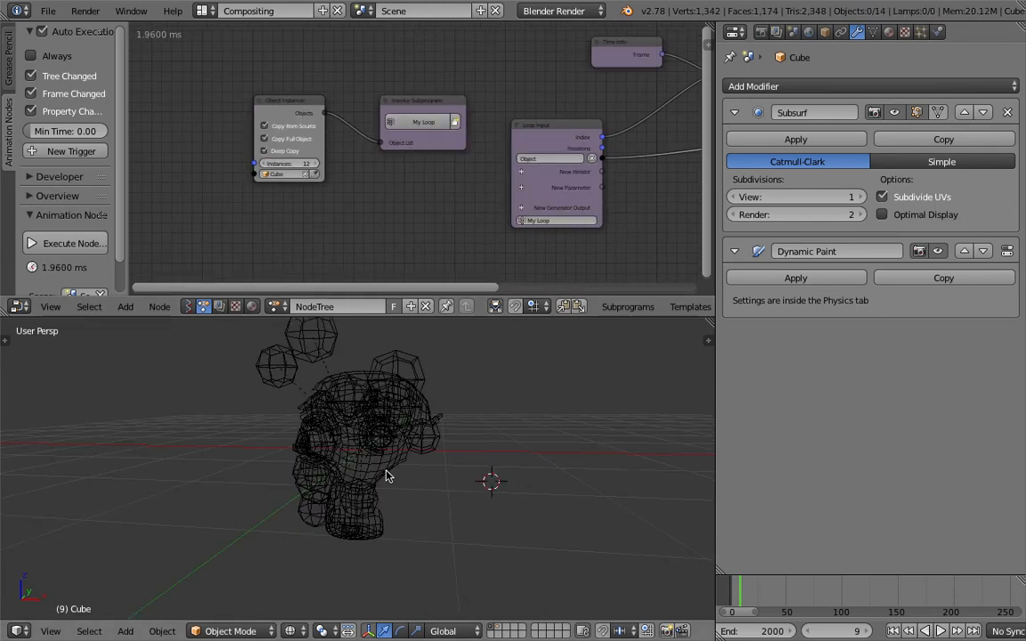
- Select the monkey mesh and switch to the 3D View Full screen layout
right_click(354, 442)
left_click(204, 10)
left_click(267, 35)
middle_click_drag(438, 166, 648, 156)
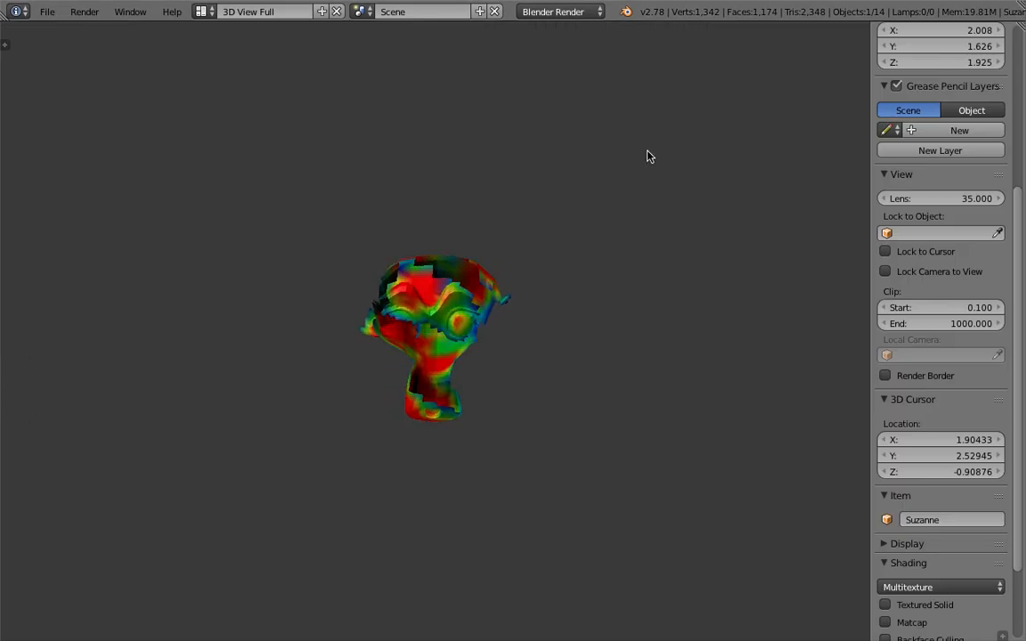
- Split a narrow area off above the 3D view, show its header and change it to a Timeline
left_click_drag(1018, 24, 84, 89)
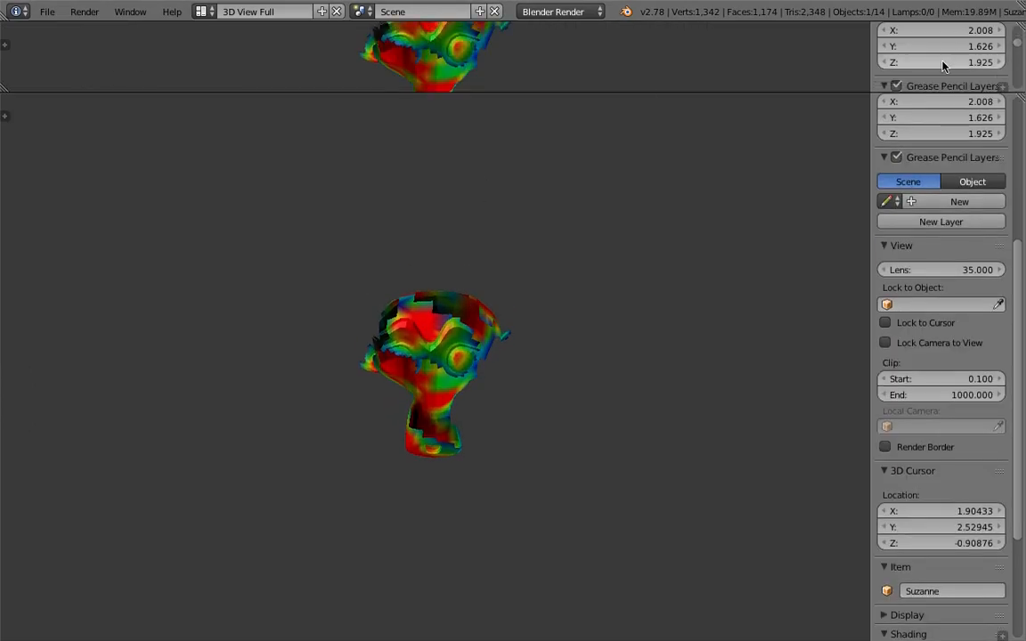
left_click_drag(1001, 83, 100, 92)
left_click(20, 82)
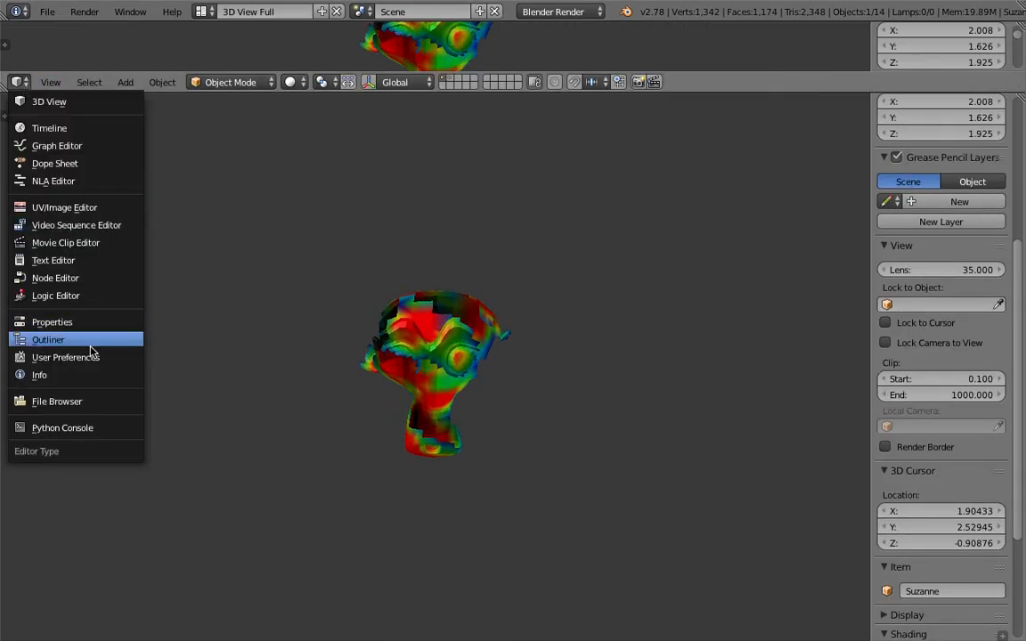
left_click(49, 127)
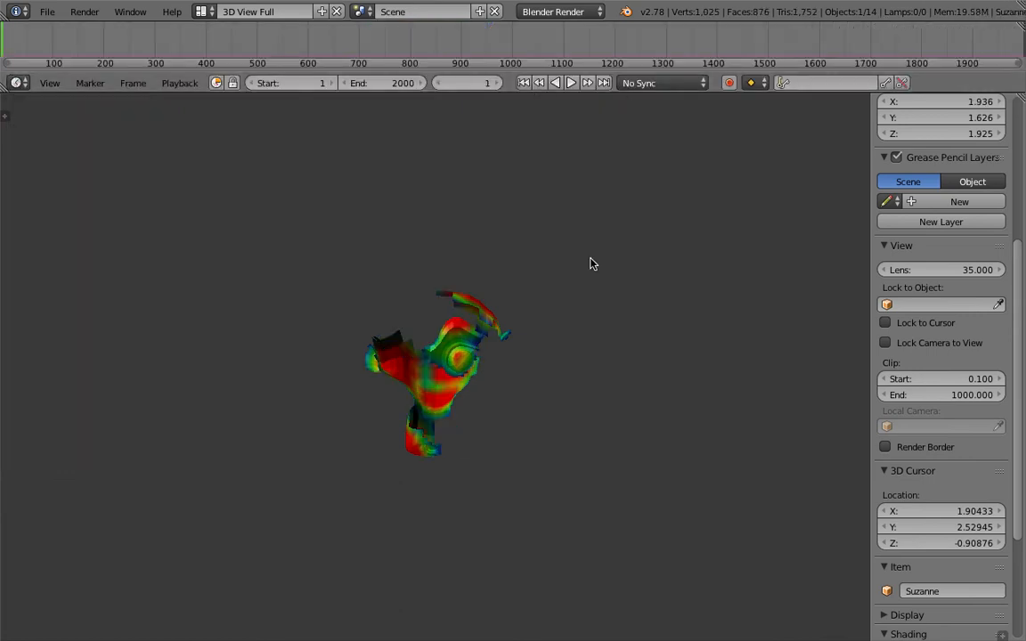
- Play the monkey reveal animation, return to the first frame and save over the file
left_click(572, 83)
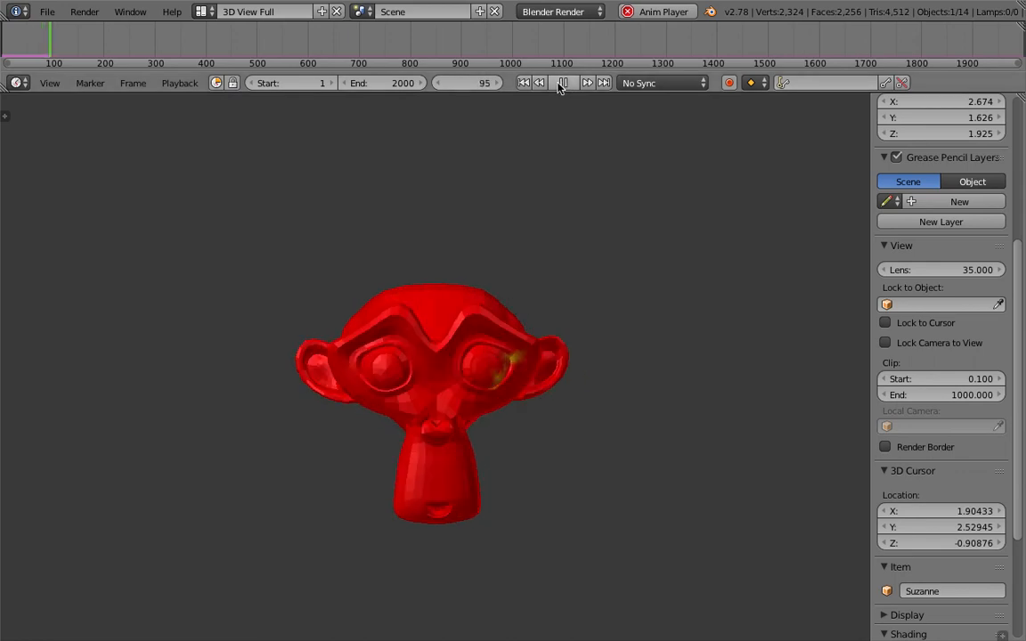
key("alt+a")
key("ctrl+s")
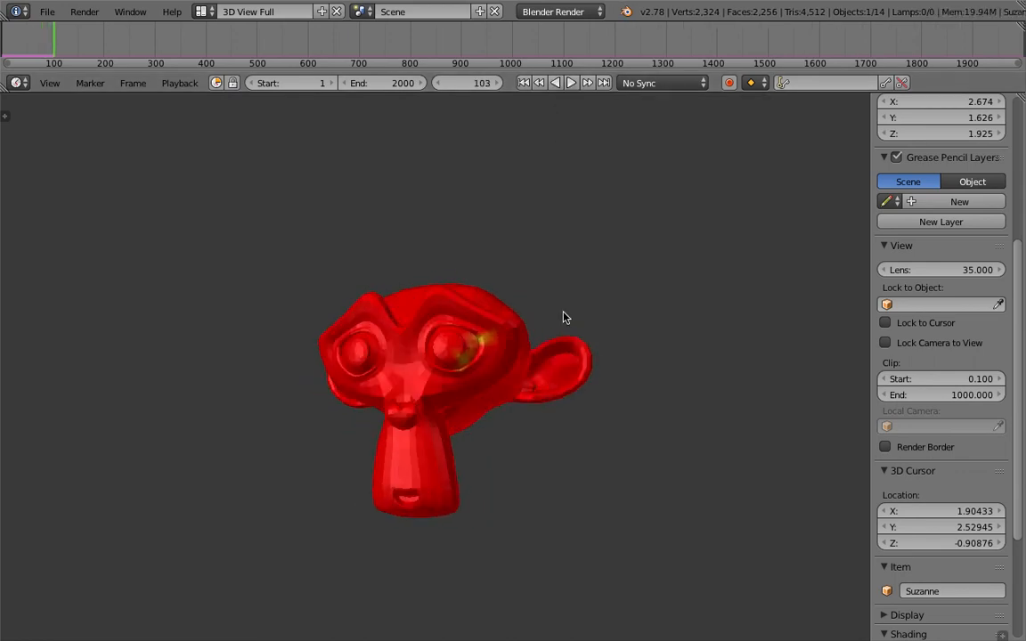
key("shift+Left")
key("ctrl+s")
left_click(589, 266)
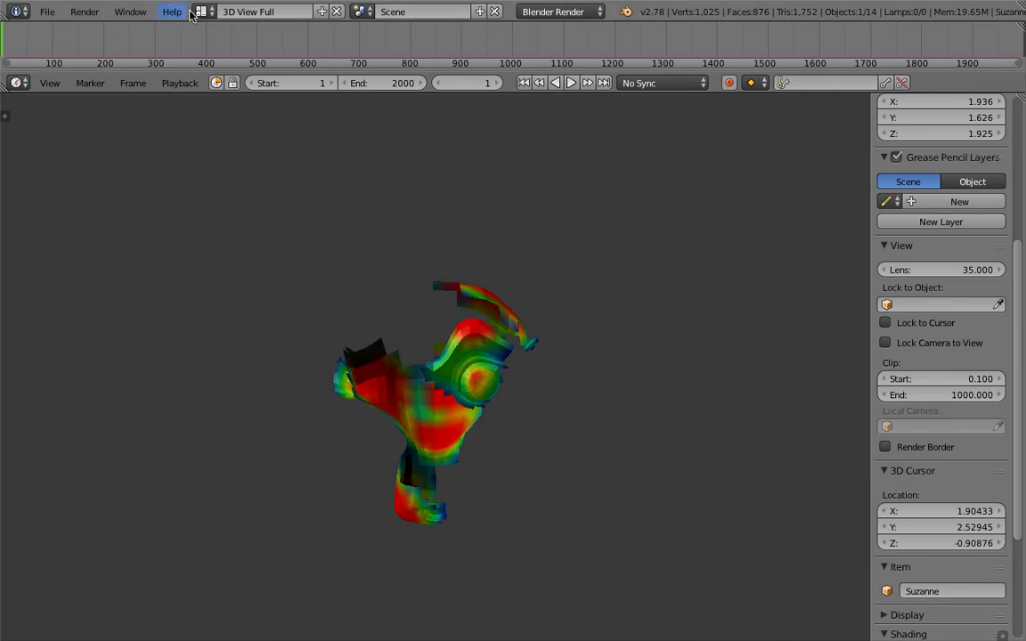
- Replay the monkey reveal from the first frame and stop it once the mesh is fully painted
left_click(203, 12)
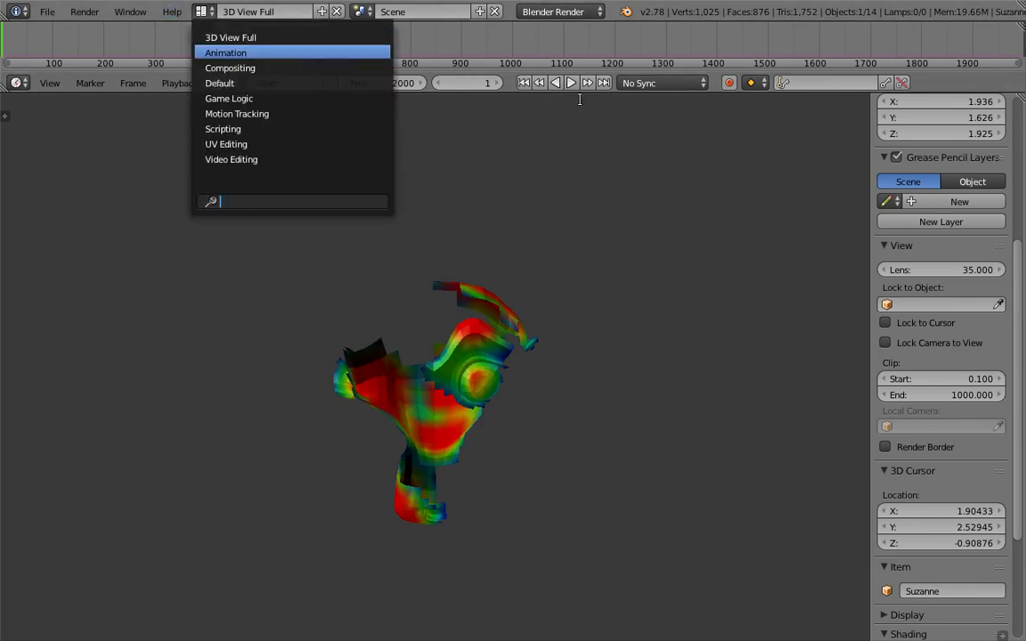
key("Escape")
key("alt+a")
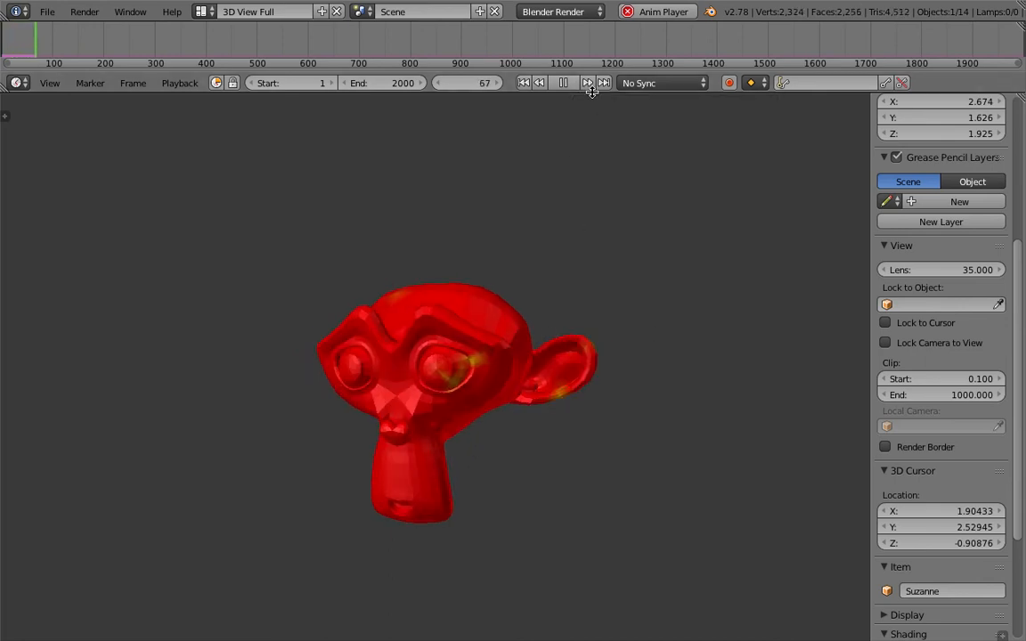
key("alt+a")
- Switch back to the Compositing screen layout and enlarge the 3D viewport at the node editor's expense
left_click(203, 12)
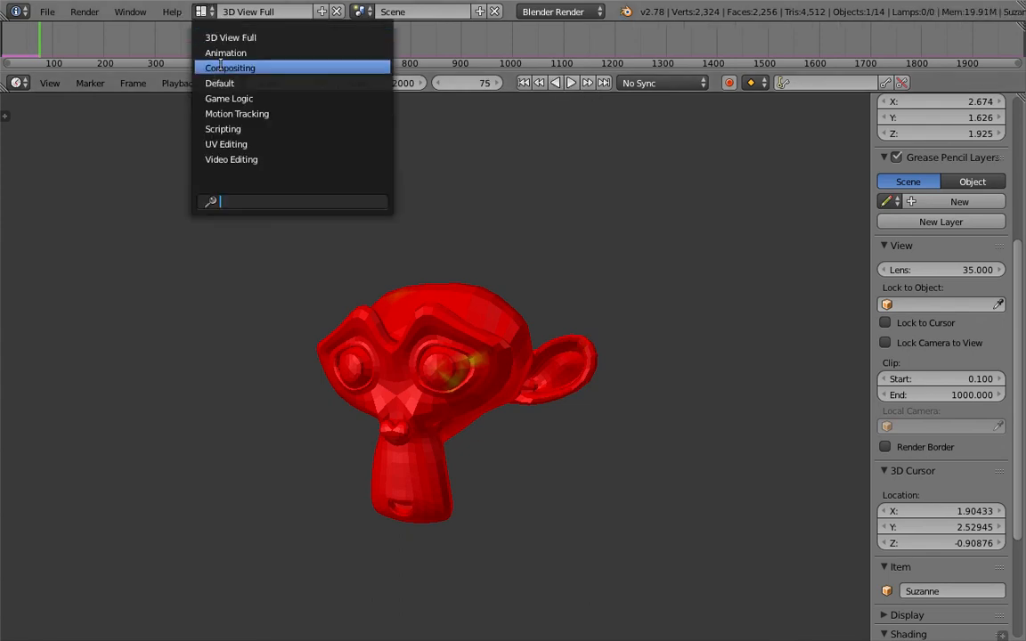
left_click(250, 66)
scroll(367, 459, "down", 3)
middle_click_drag(368, 459, 428, 326)
left_click_drag(436, 313, 446, 157)
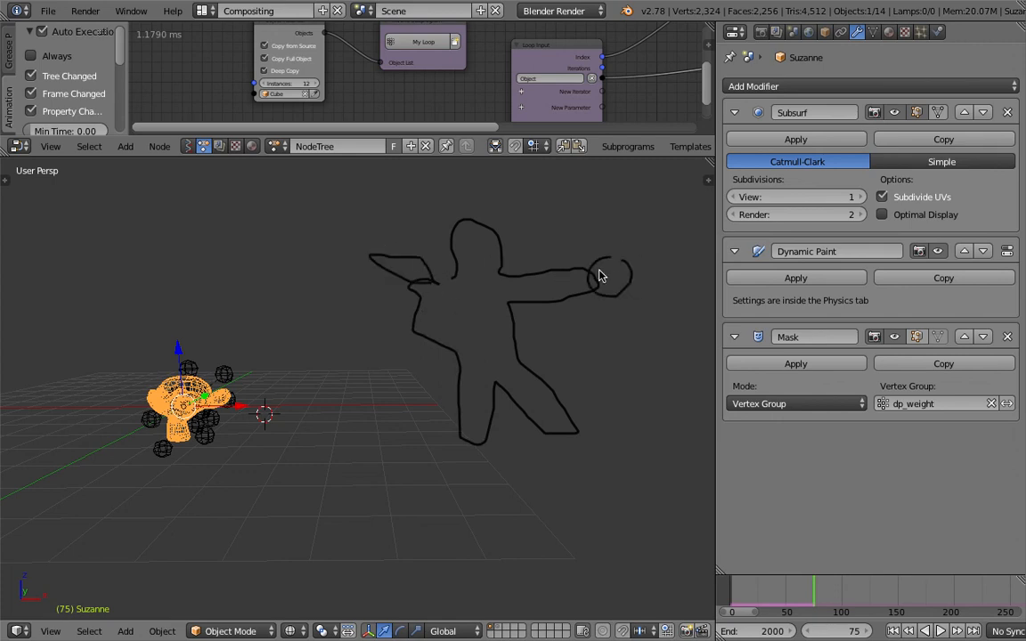
- Sketch a human figure beside the monkey with Grease Pencil and delete its Grease Pencil layer
left_click_drag(535, 300, 484, 252)
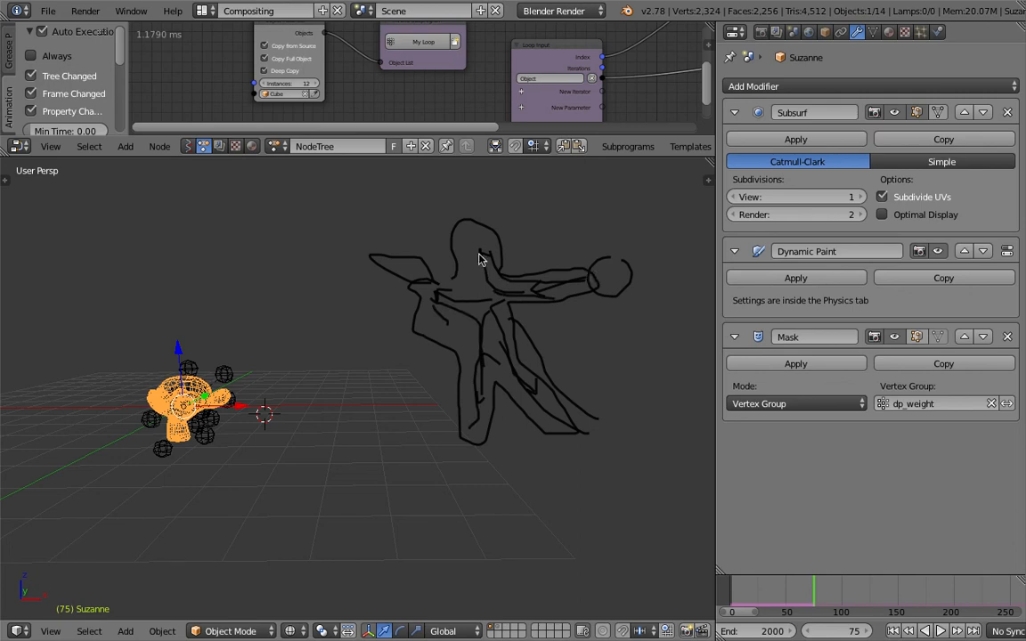
mouse_move(481, 258)
middle_mouse_down()
mouse_move(465, 285)
mouse_move(505, 294)
middle_mouse_up()
key("n")
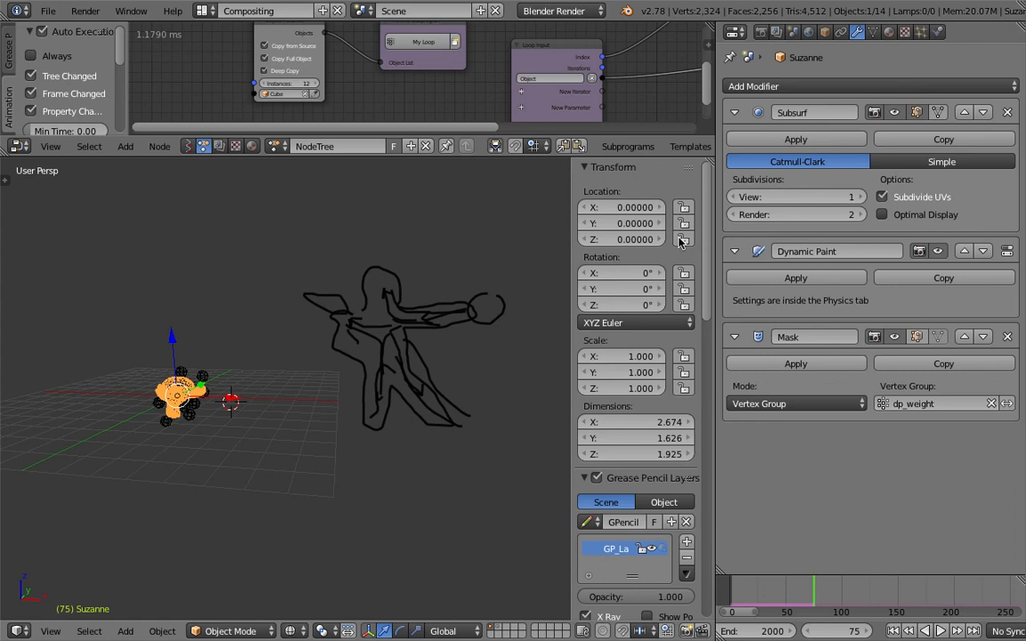
scroll(683, 401, "down", 5)
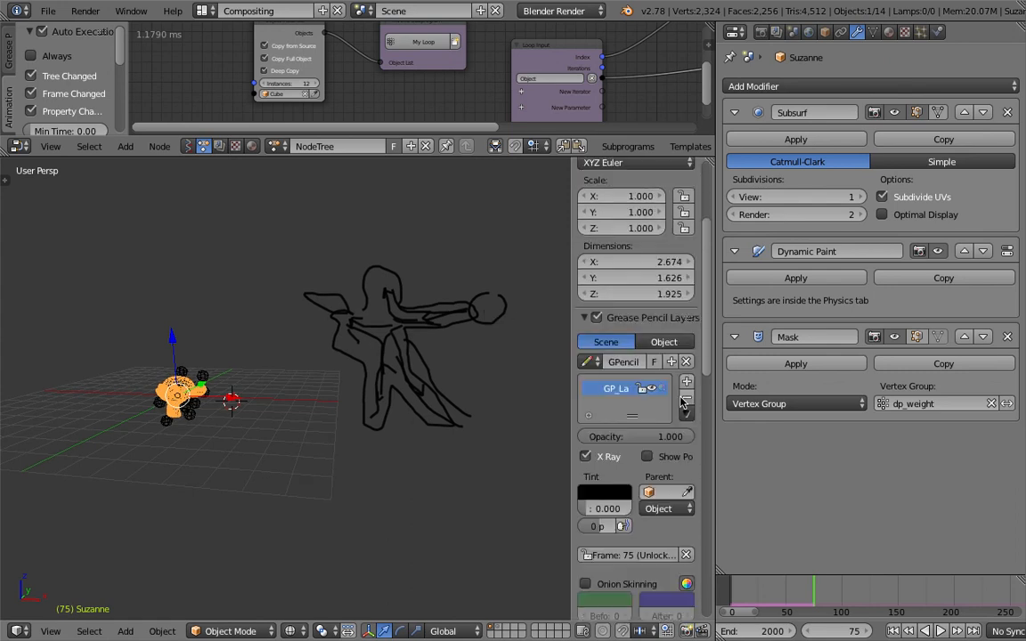
left_click(687, 402)
key("n")
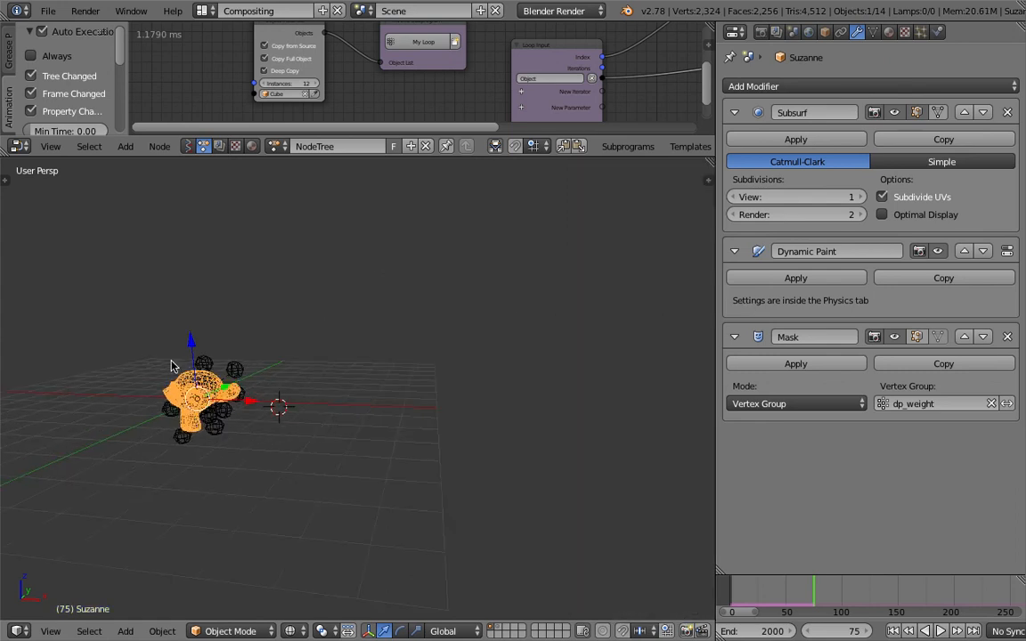
- Frame the monkey and its brushes in the 3D viewport and make the node editor taller again
key("Home")
scroll(395, 302, "up", 5)
middle_click_drag(449, 349, 495, 193)
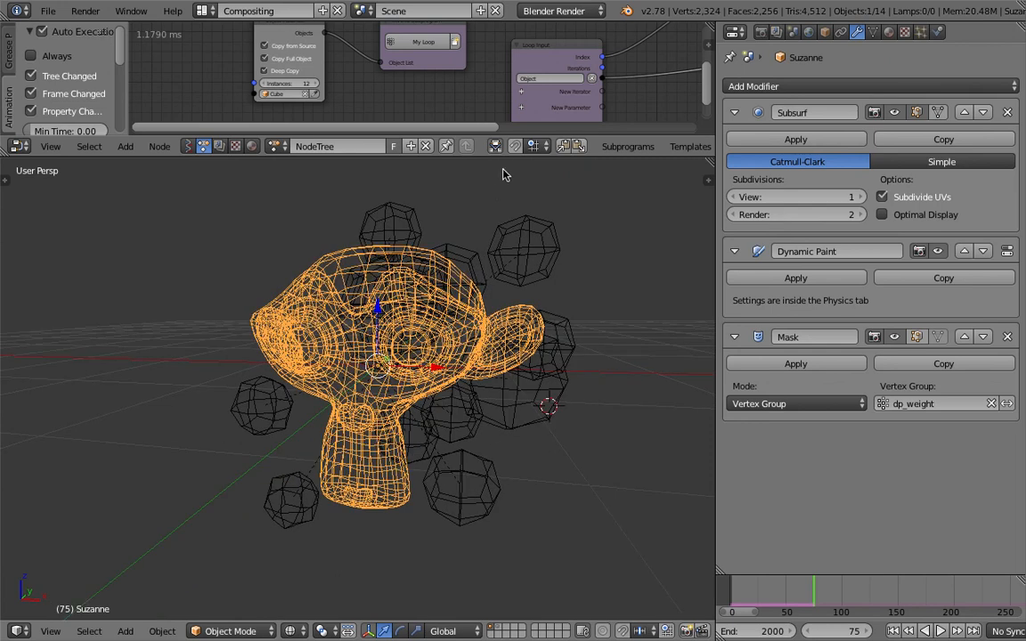
left_click_drag(504, 157, 481, 297)
- Enable X, Y and Z Scale on the Object Transforms node and set all three scale values to 0.2
middle_click_drag(481, 267, 470, 189)
scroll(573, 112, "up", 1)
middle_click_drag(573, 112, 462, 147)
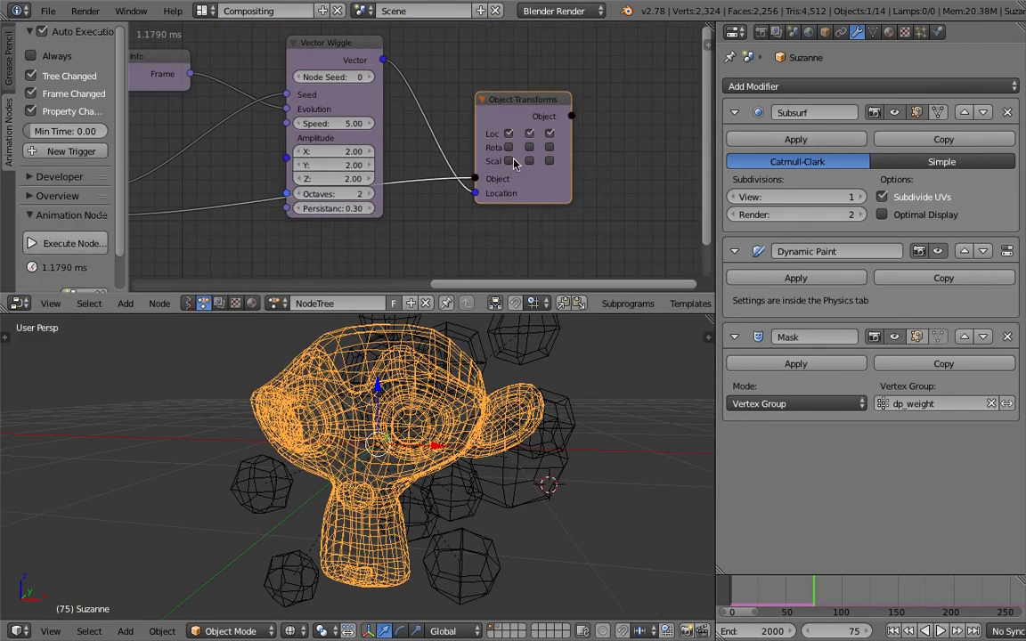
key("g")
left_click(551, 161)
left_click_drag(552, 163, 593, 163)
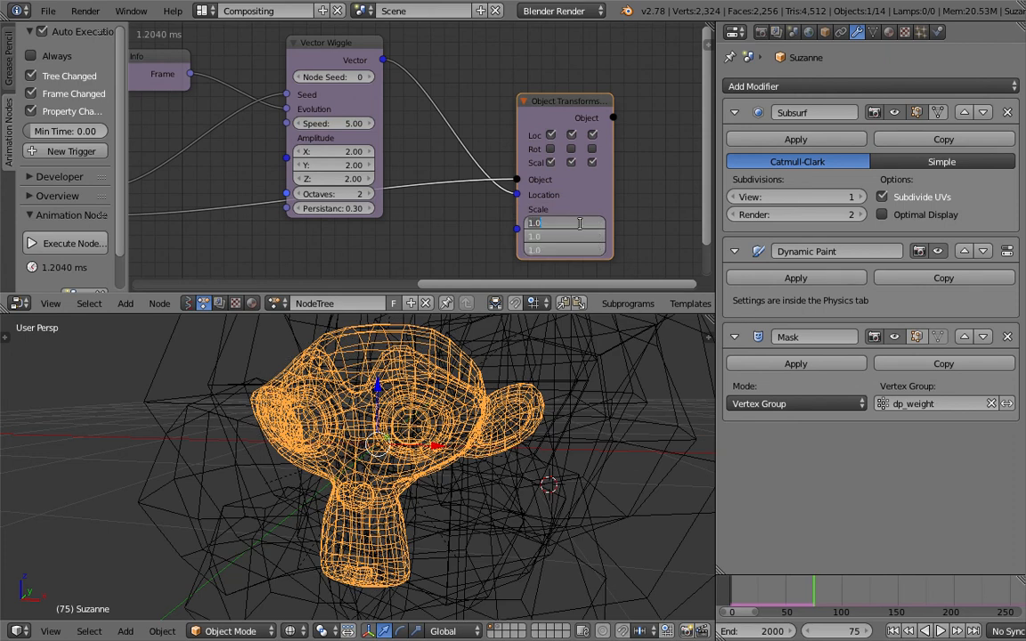
type("0.2")
key("Return")
- Set the Object Transforms node's X, Y and Z scale values to 0.1
scroll(423, 160, "down", 2)
middle_click_drag(423, 161, 470, 139)
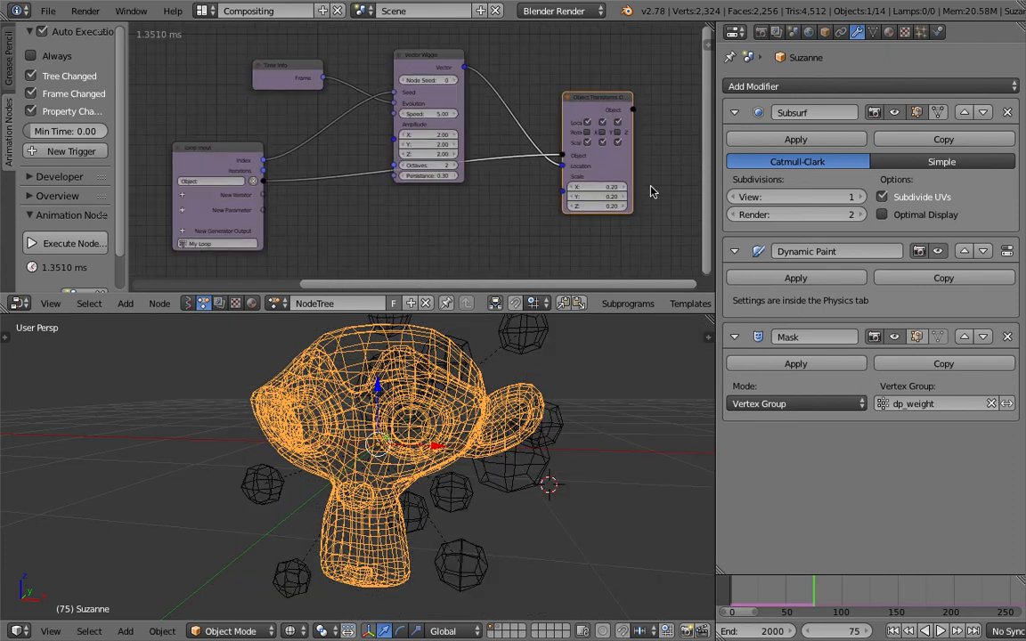
type("0.1")
key("Return")
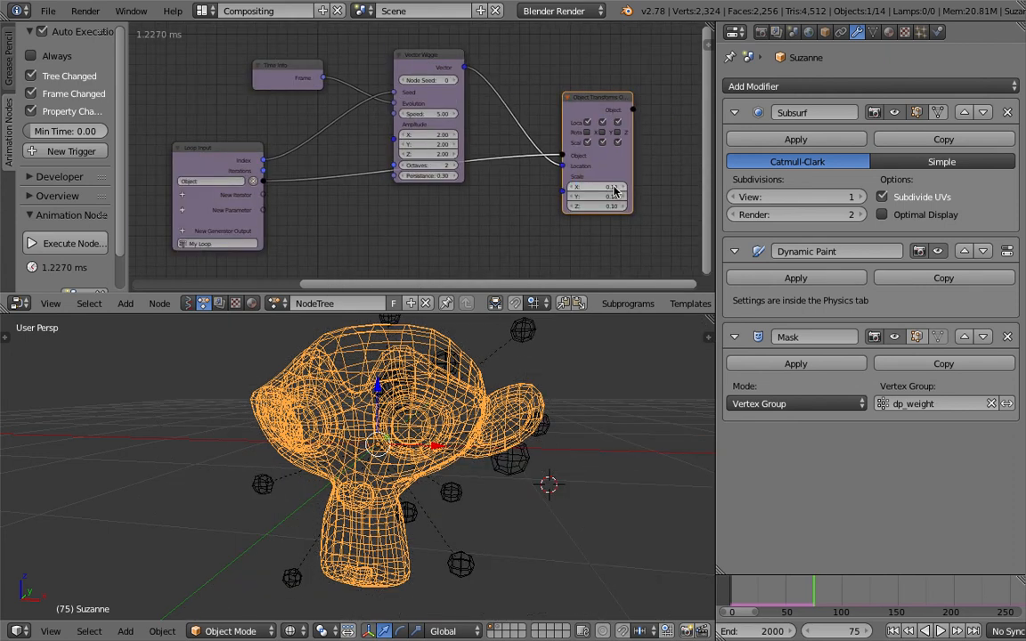
- Set the Object Instancer's instance count to 24
scroll(536, 161, "left", 10, "ctrl")
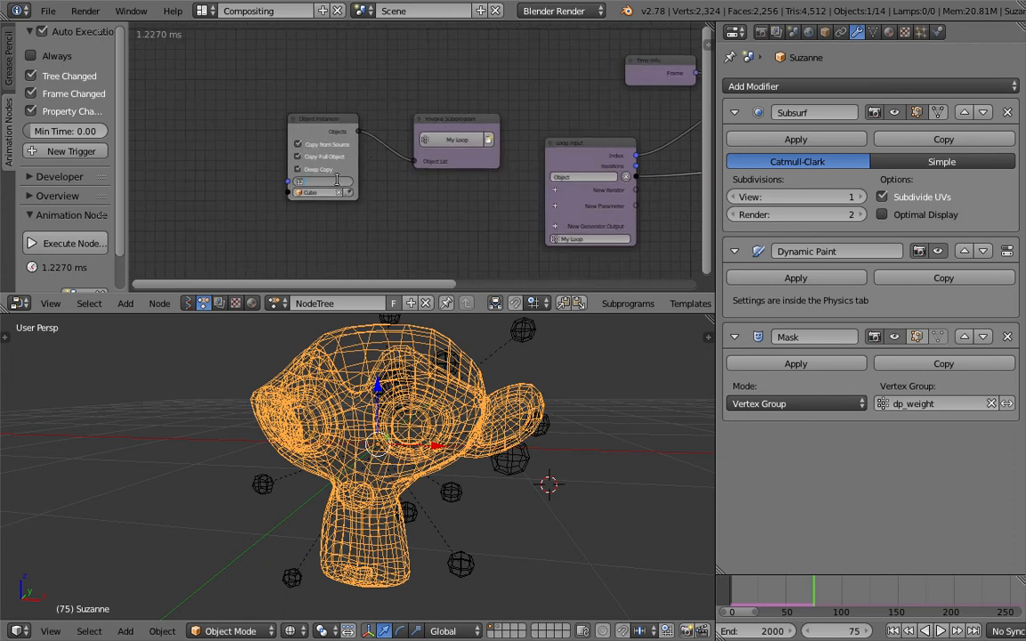
key("Return")
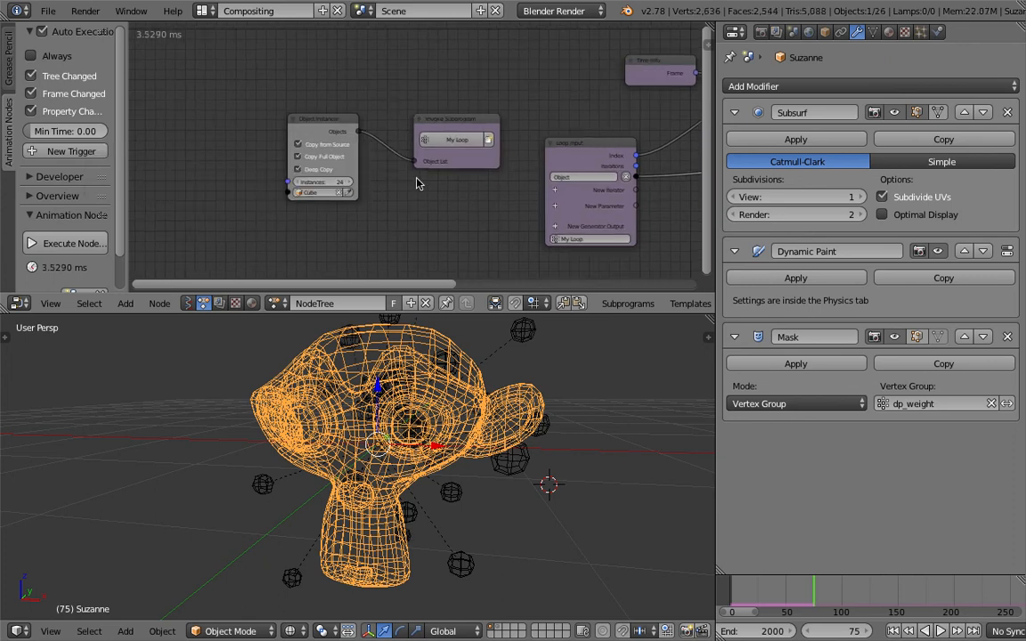
- Return the animation to frame 1 and play it in the 3D View Full screen layout
key("shift+Left")
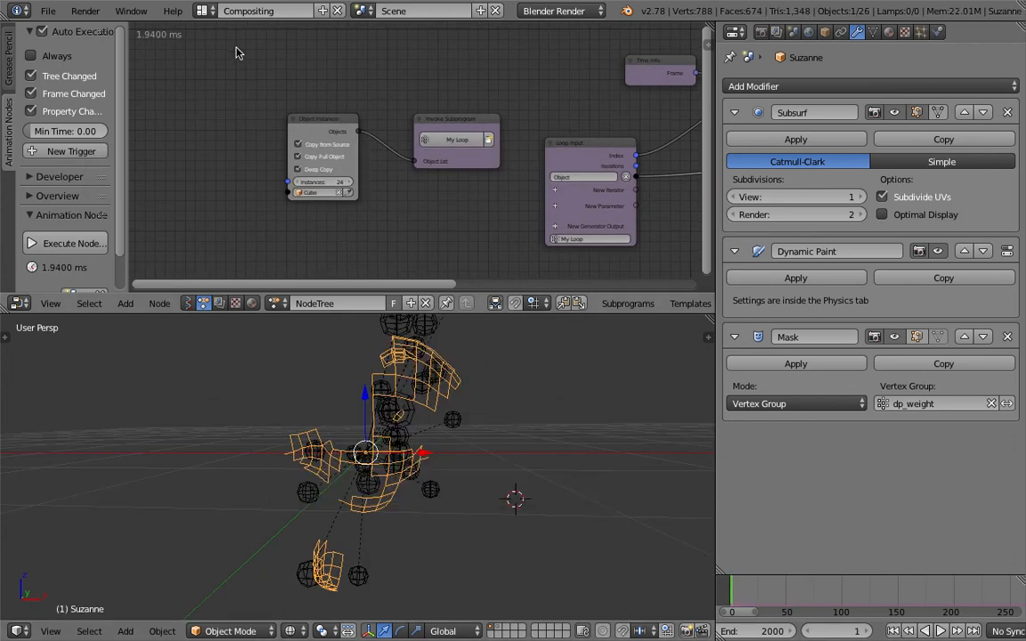
left_click(203, 11)
left_click(230, 37)
key("alt+a")
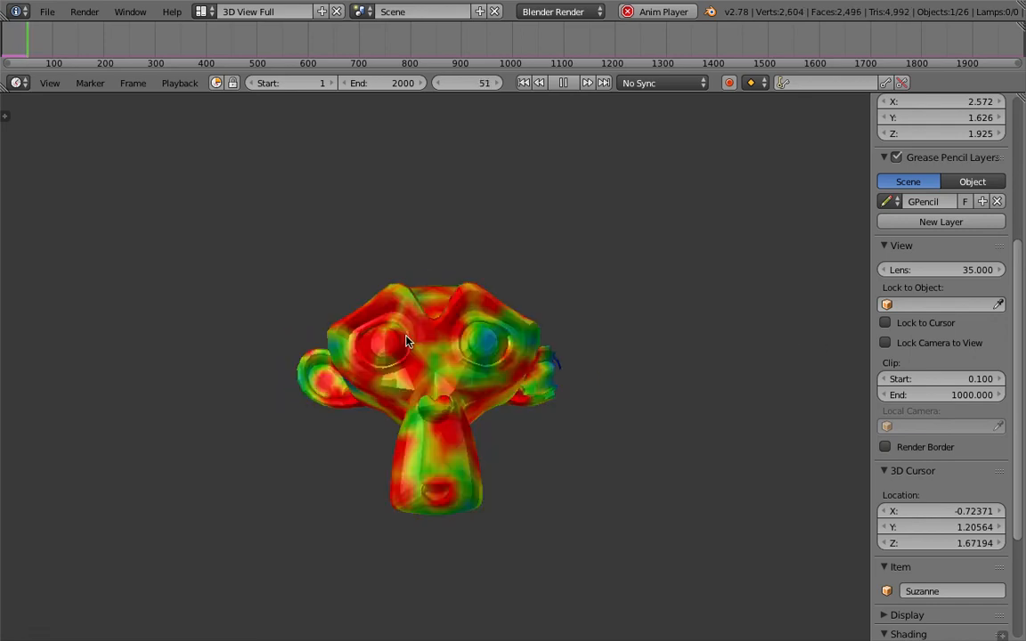
- Replay the monkey reveal from the first frame and pause it at frame 16
left_click(565, 86)
left_click(525, 85)
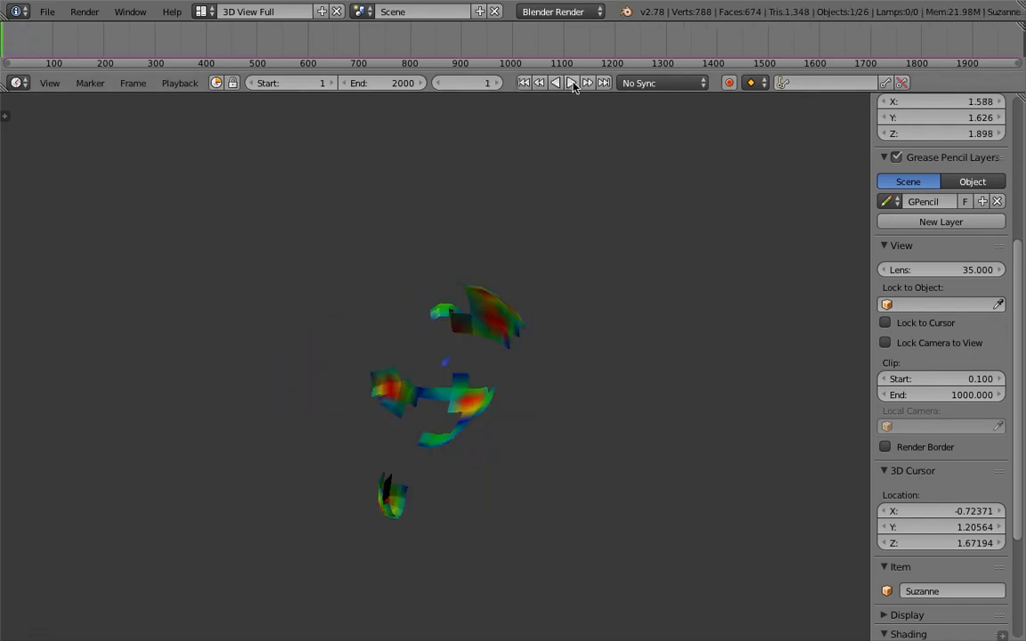
left_click(573, 84)
left_click(564, 83)
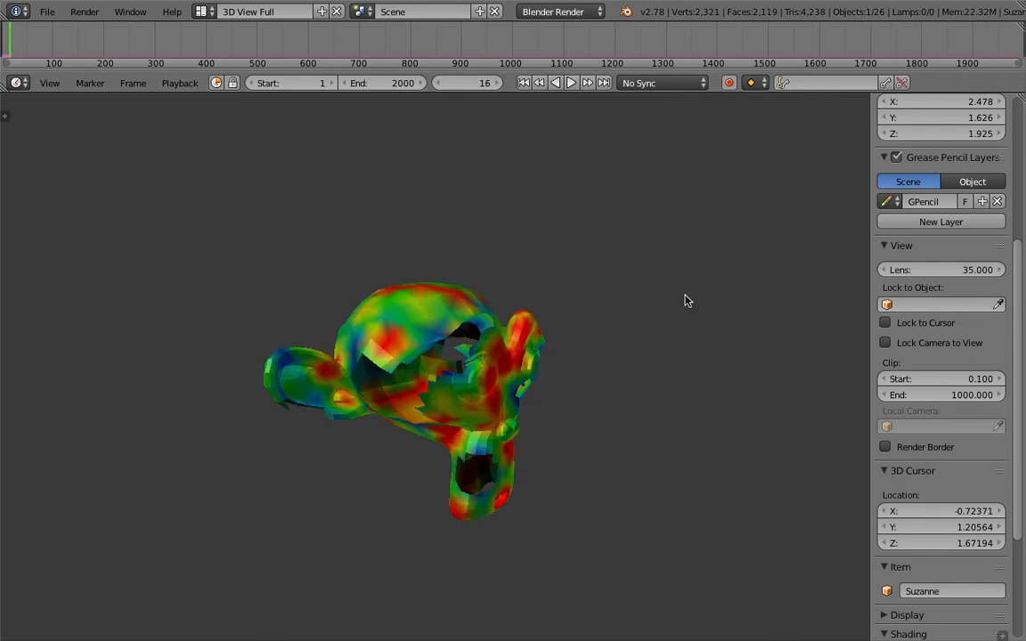
- Apply smooth shading to the monkey mesh and inspect its surface from several angles
middle_click_drag(613, 297, 553, 314)
key("space")
type("smoo")
key("Return")
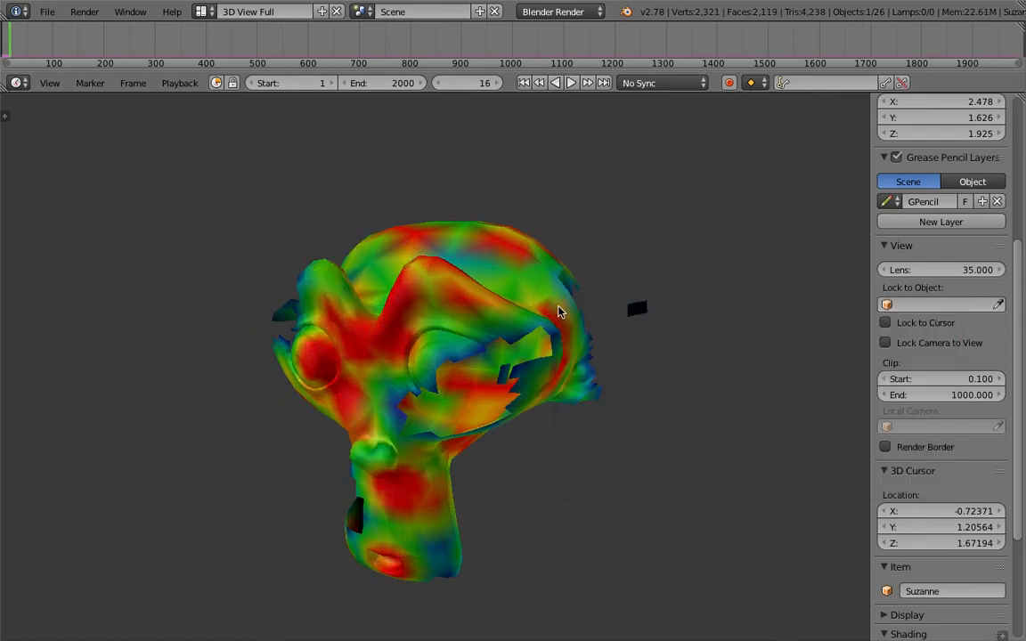
scroll(554, 312, "down", 4)
middle_click_drag(541, 330, 548, 326)
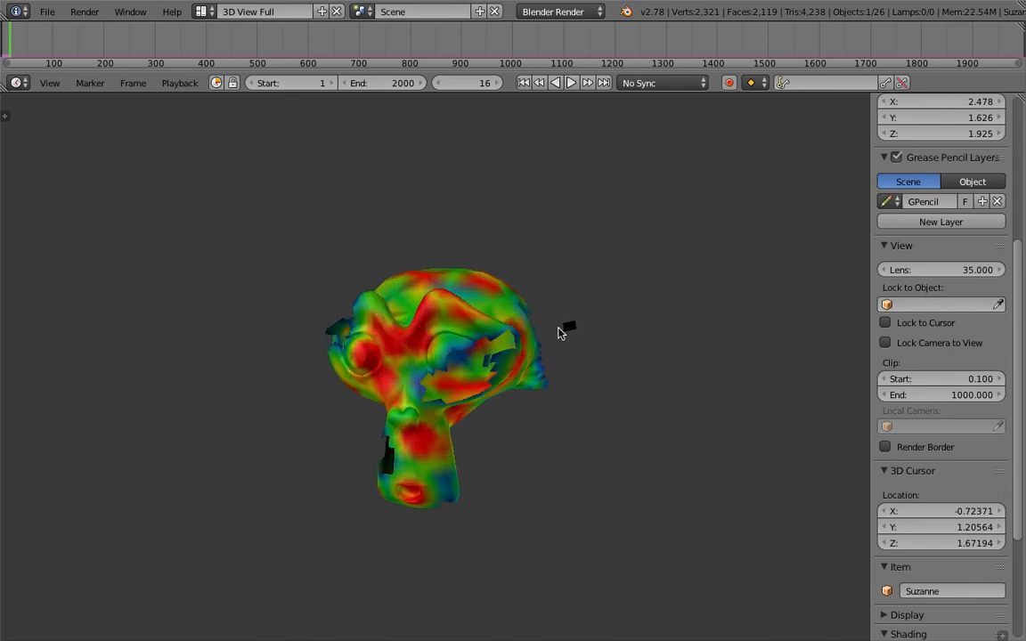
middle_click_drag(383, 290, 250, 85)
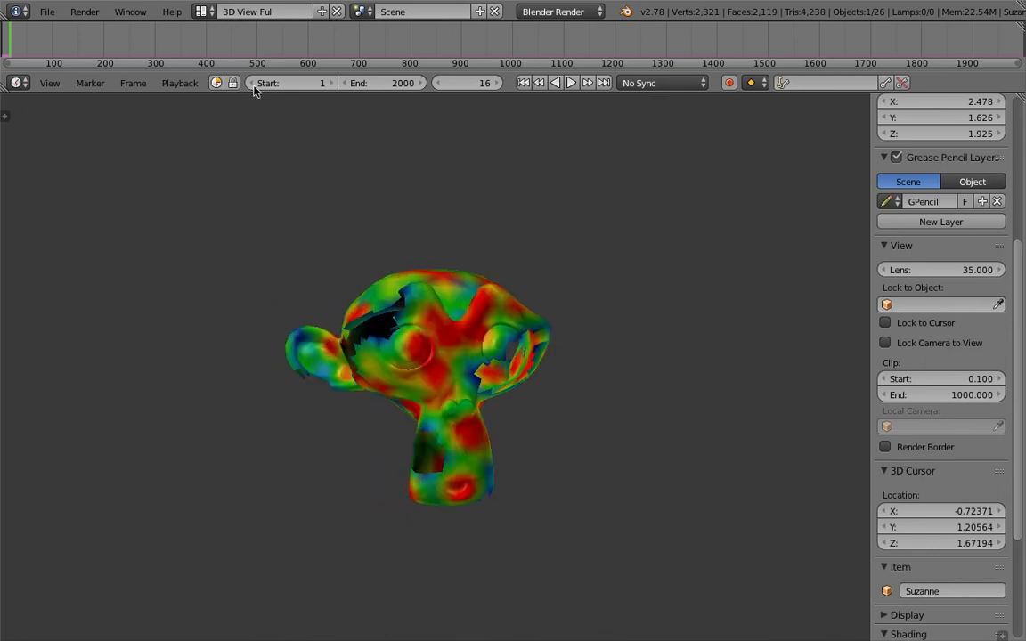
- Return to the Compositing layout, add a Solidify modifier to the monkey and set its thickness to 0.0440
left_click(204, 16)
left_click(210, 61)
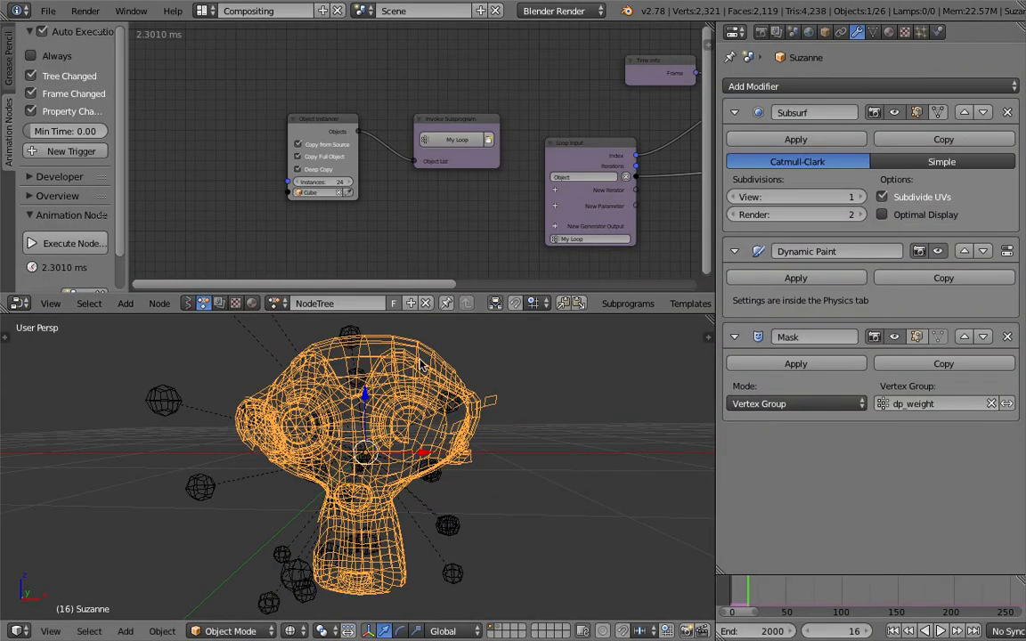
left_click(726, 85)
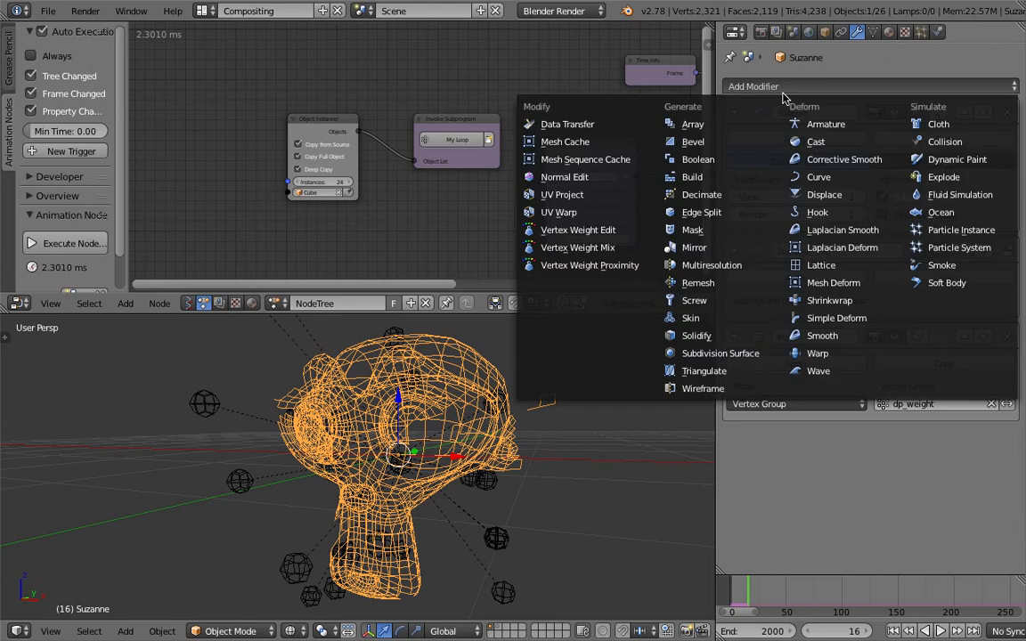
left_click(742, 333)
left_click_drag(794, 487, 814, 487)
- Display the viewport in solid shading and enable Matcap with the reflective gold material
middle_click_drag(531, 440, 648, 480)
key("z")
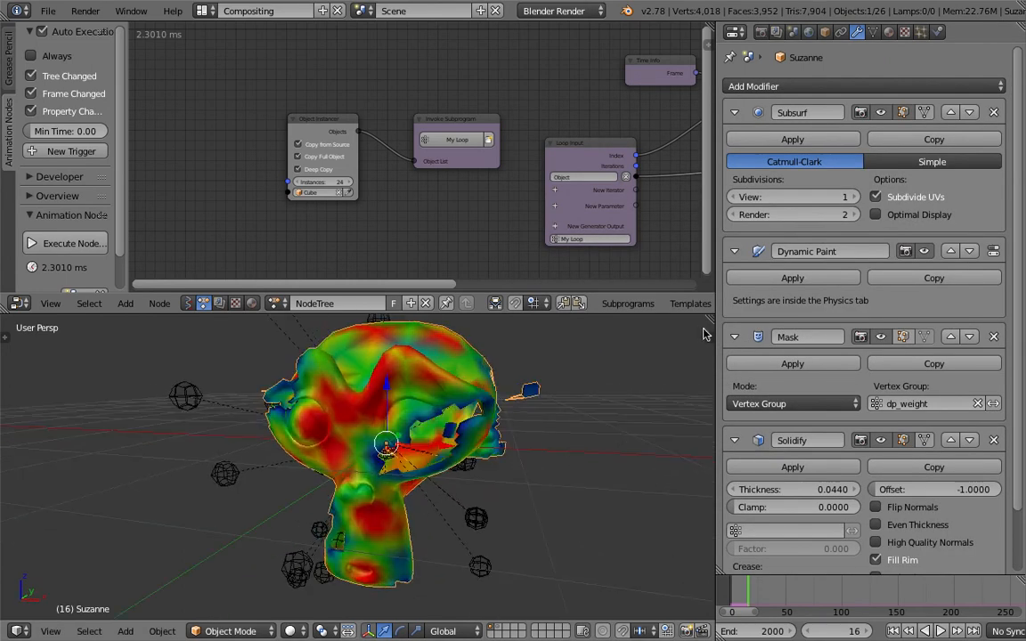
key("n")
scroll(664, 488, "down", 8)
scroll(664, 488, "down", 3)
left_click(619, 495)
left_click(621, 497)
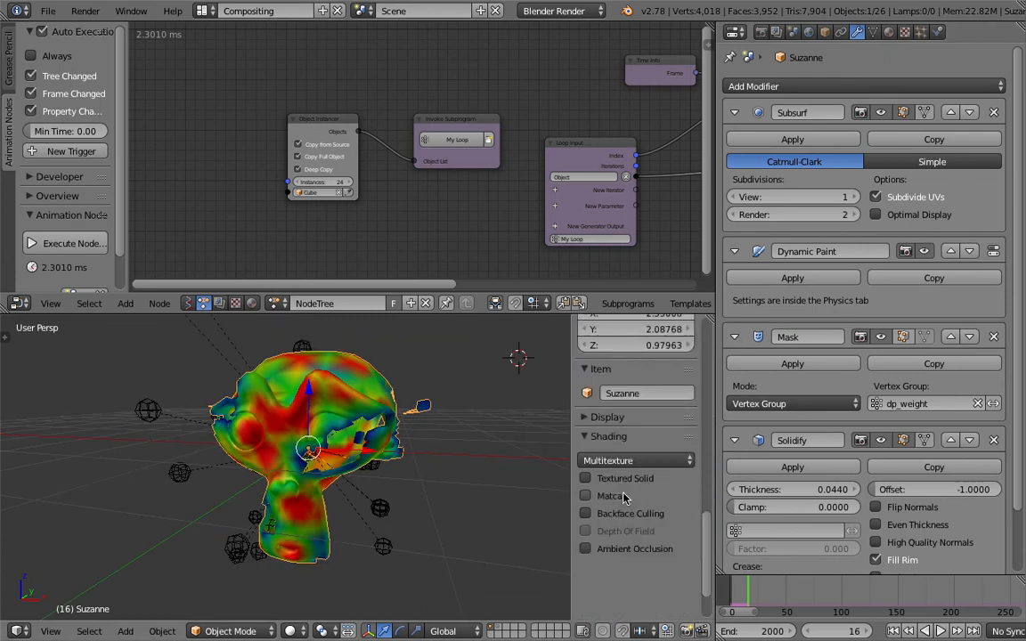
left_click(624, 497)
left_click(638, 573)
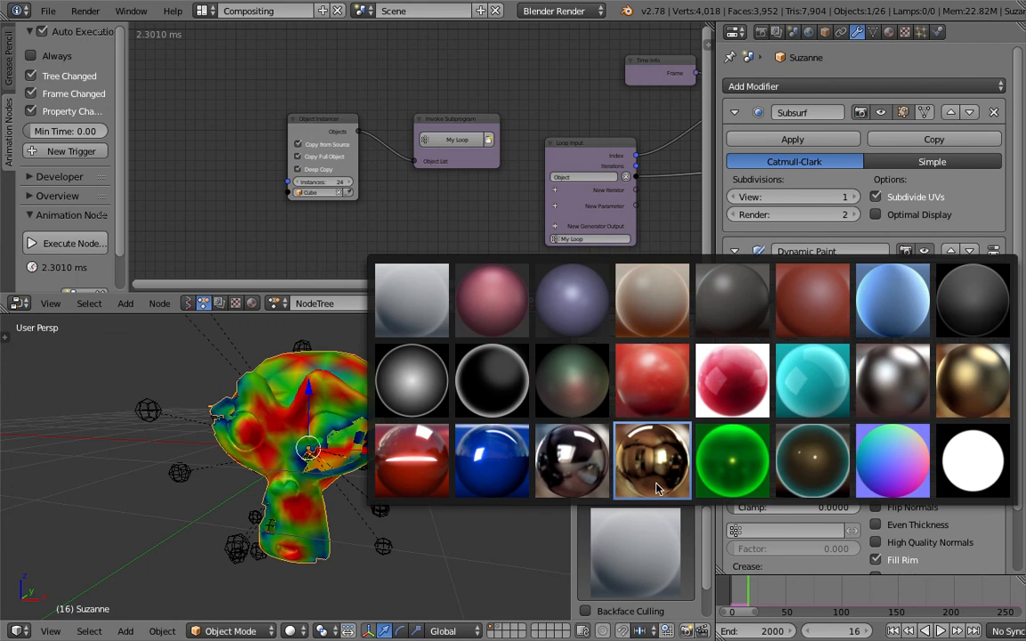
left_click(592, 443)
mouse_move(301, 408)
middle_mouse_down()
mouse_move(360, 408)
mouse_move(303, 405)
middle_mouse_up()
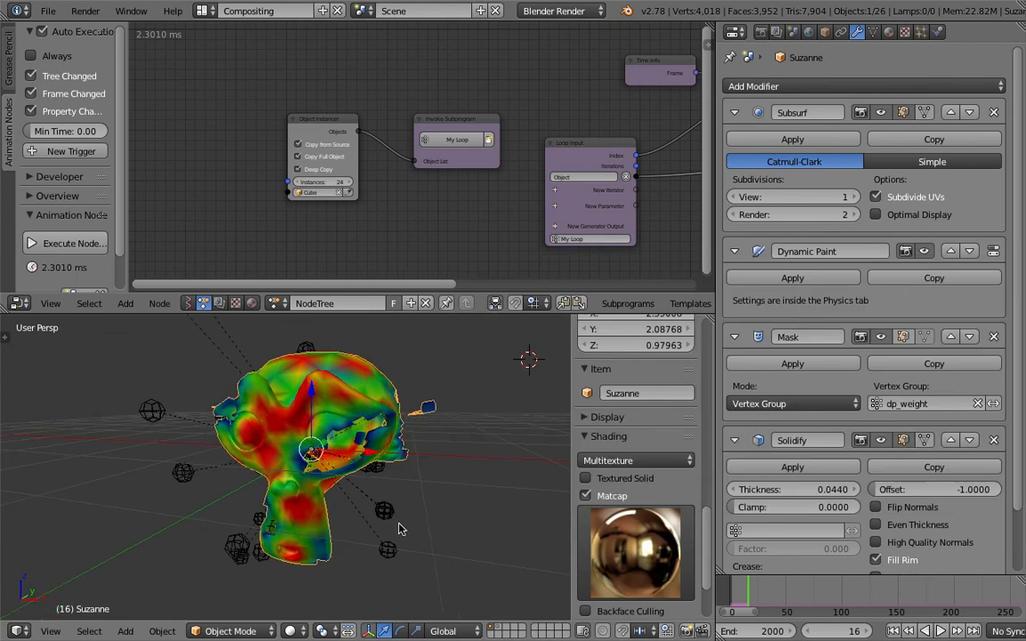
- Try the Texture and Material viewport shading modes, ending with Texture shading
left_click(291, 631)
left_click(318, 559)
left_click(291, 630)
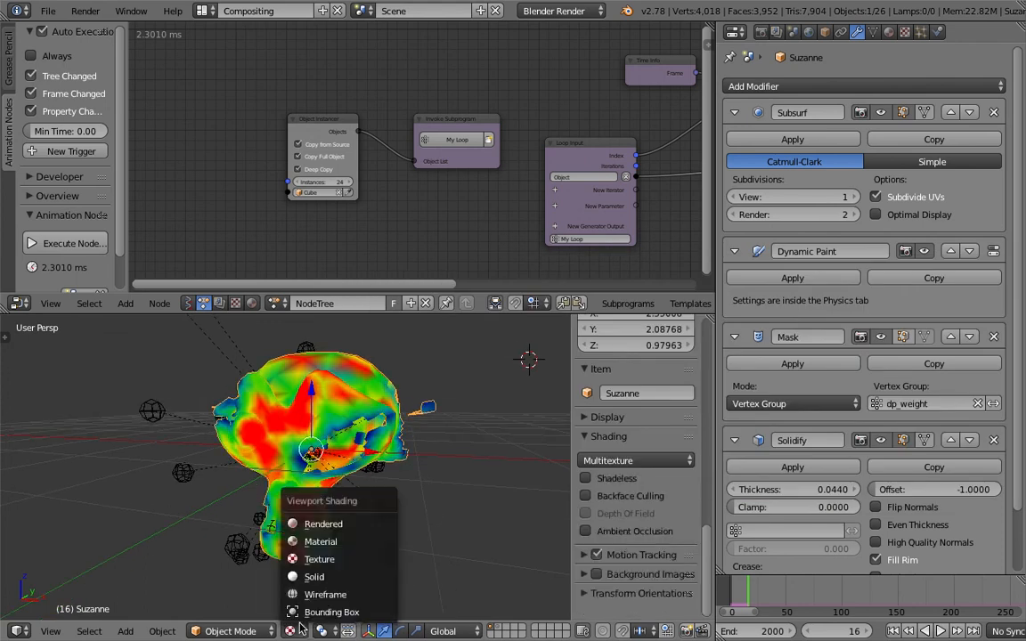
left_click(321, 544)
left_click(290, 630)
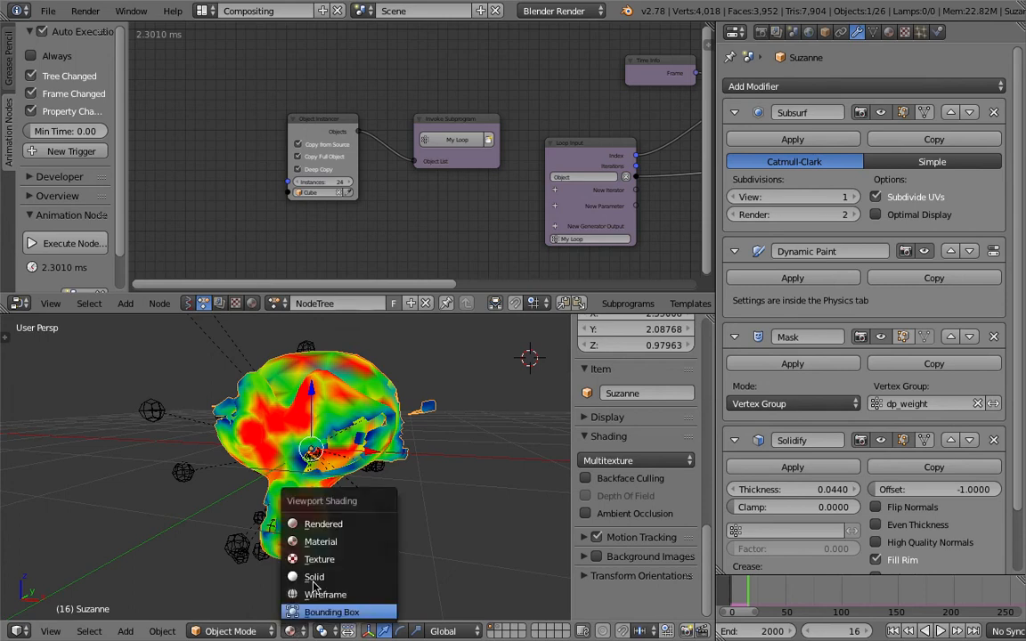
left_click(308, 538)
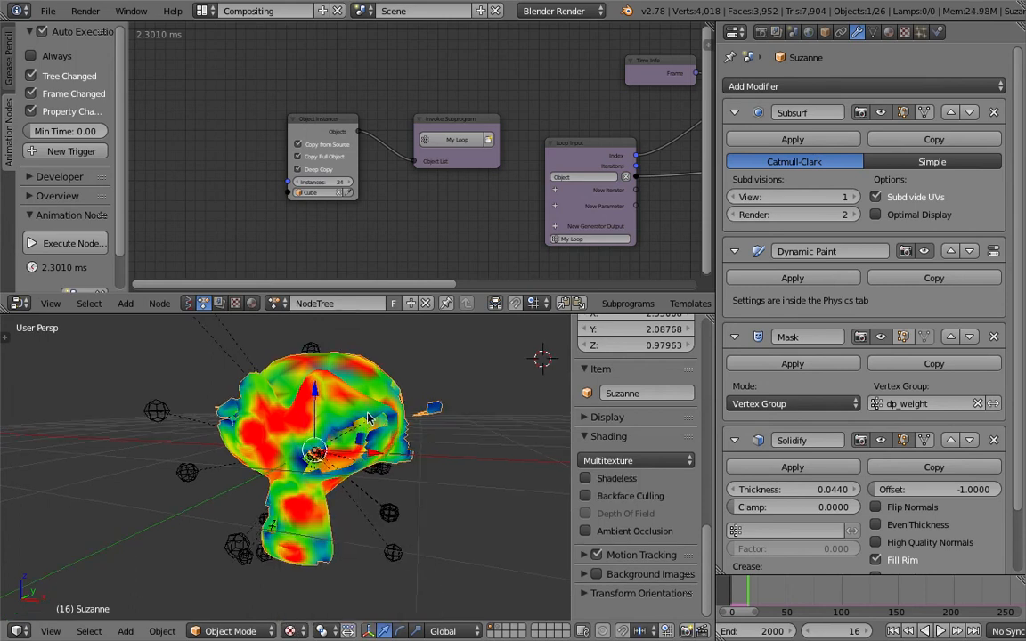
middle_click_drag(510, 431, 522, 461)
- Switch to the 3D View Full layout and play the solidified monkey's animation from the first frame
left_click(201, 9)
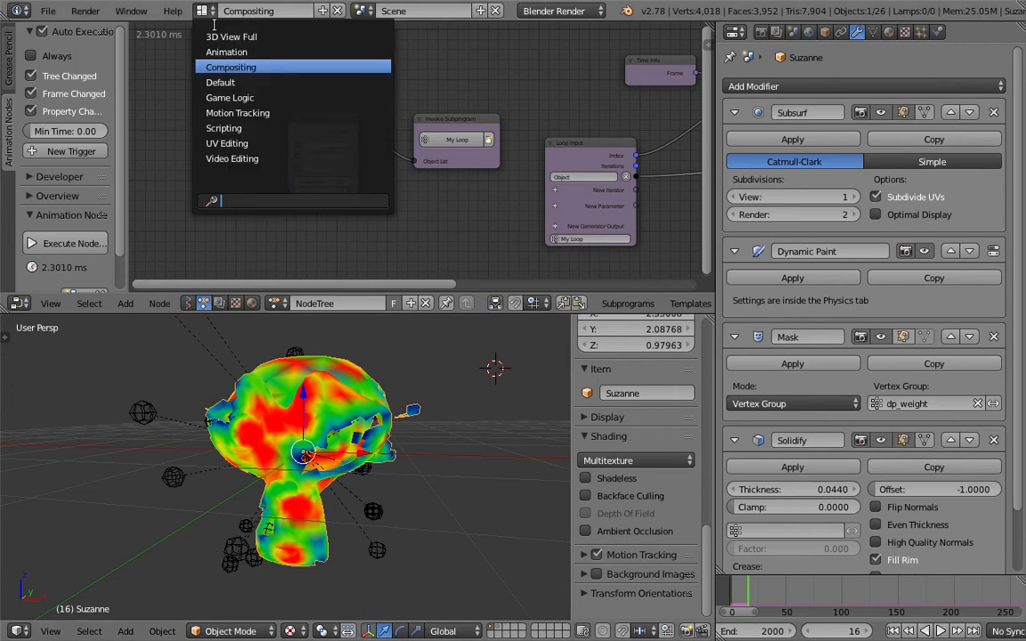
left_click(218, 39)
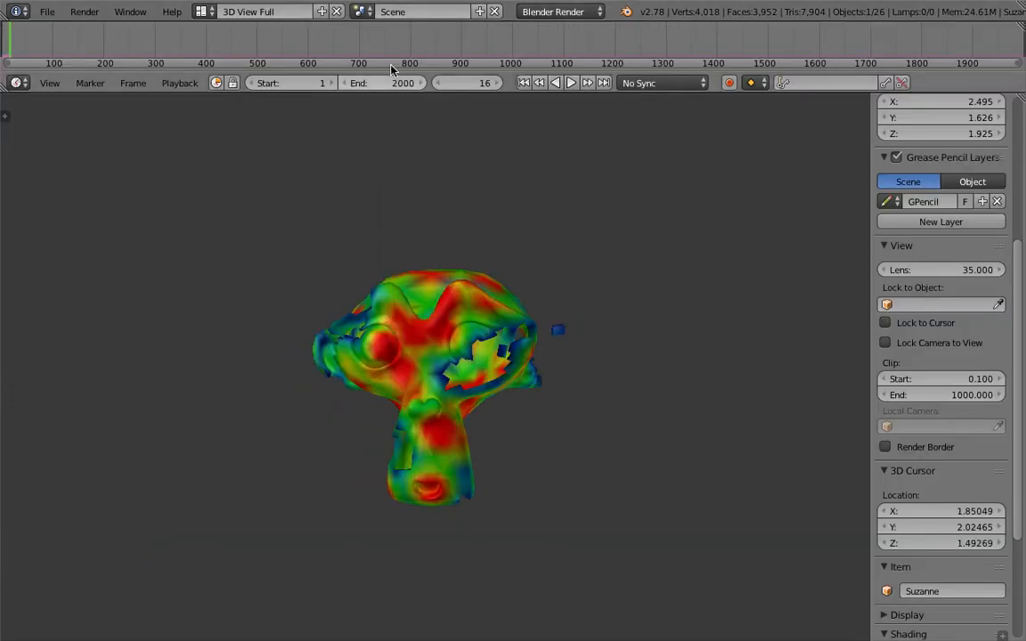
left_click(524, 83)
key("alt+a")
mouse_move(554, 301)
middle_mouse_down()
mouse_move(635, 310)
mouse_move(688, 294)
mouse_move(550, 308)
middle_mouse_up()
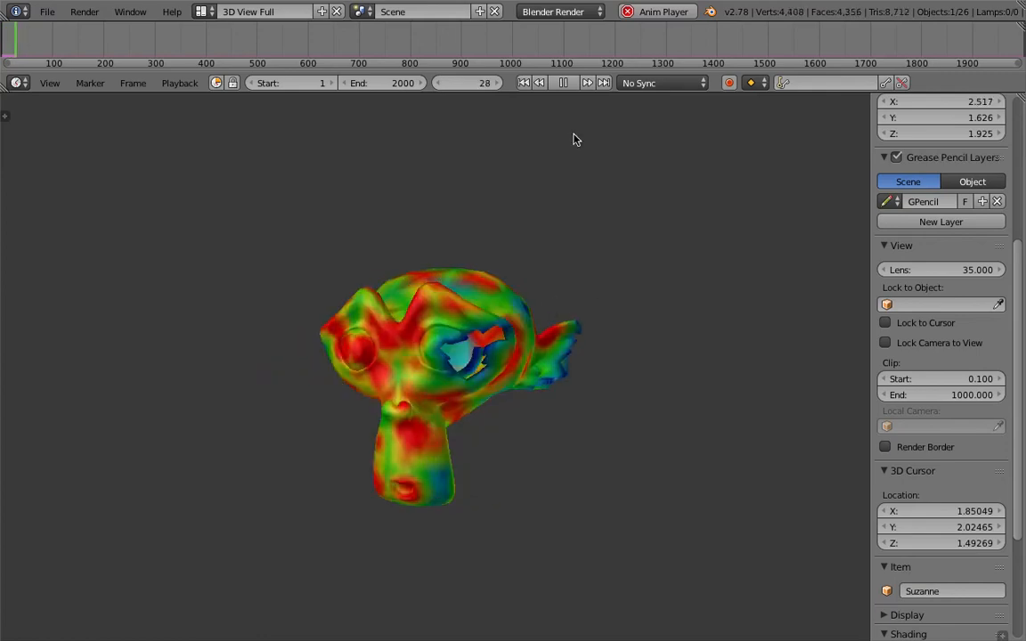
- Restart the playback from frame 1 and pause it at frame 16
left_click(563, 82)
left_click(524, 83)
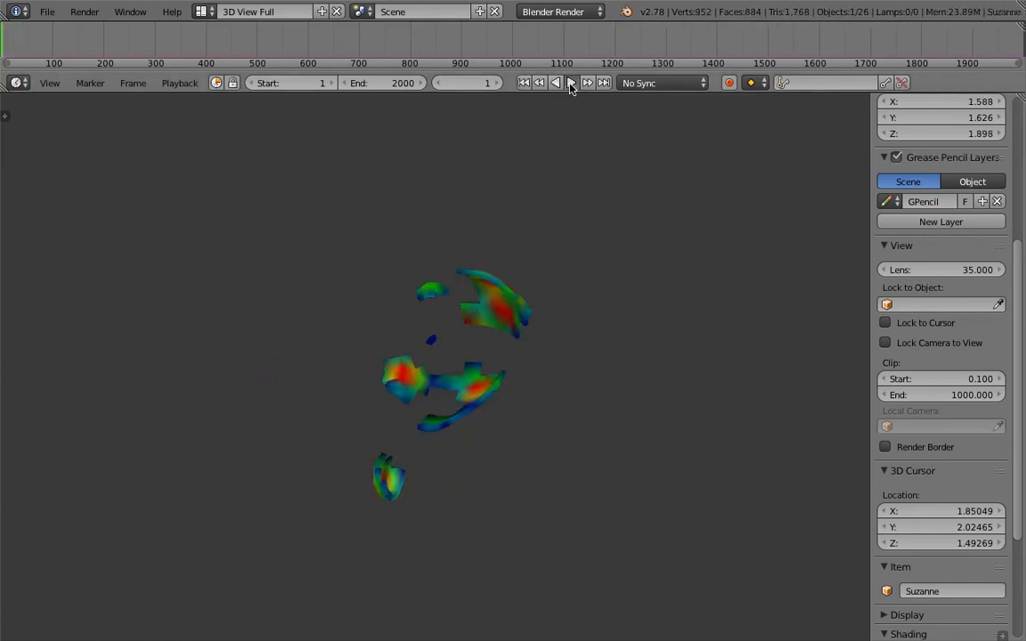
left_click(571, 83)
left_click(566, 84)
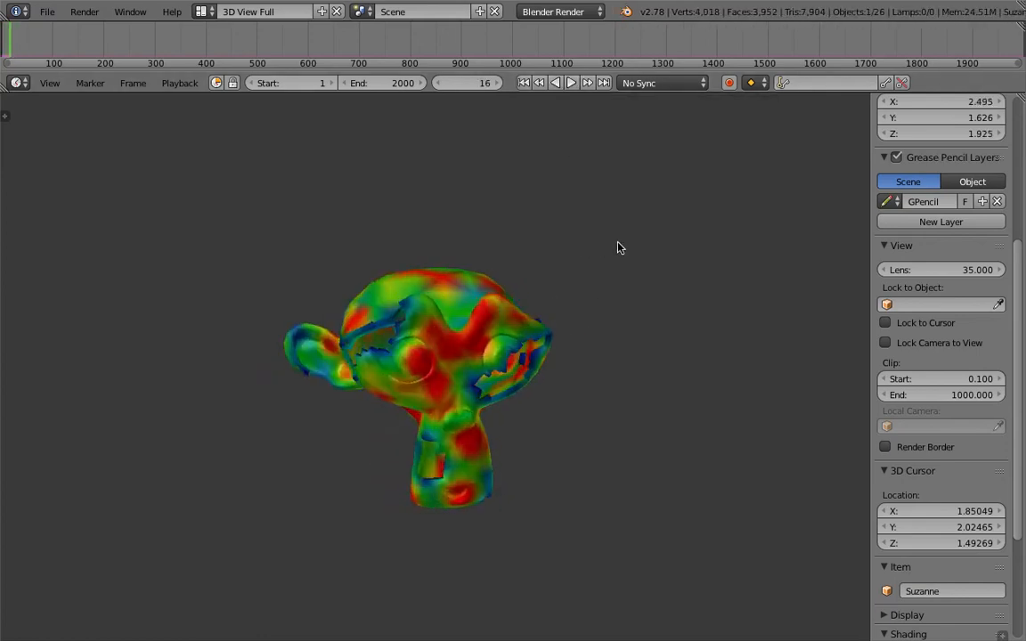
- Examine the partly revealed monkey's thickened edges and holes from several angles and distances
middle_click_drag(572, 262, 332, 279)
left_click_drag(278, 250, 683, 551)
key("space")
scroll(697, 434, "down", 1)
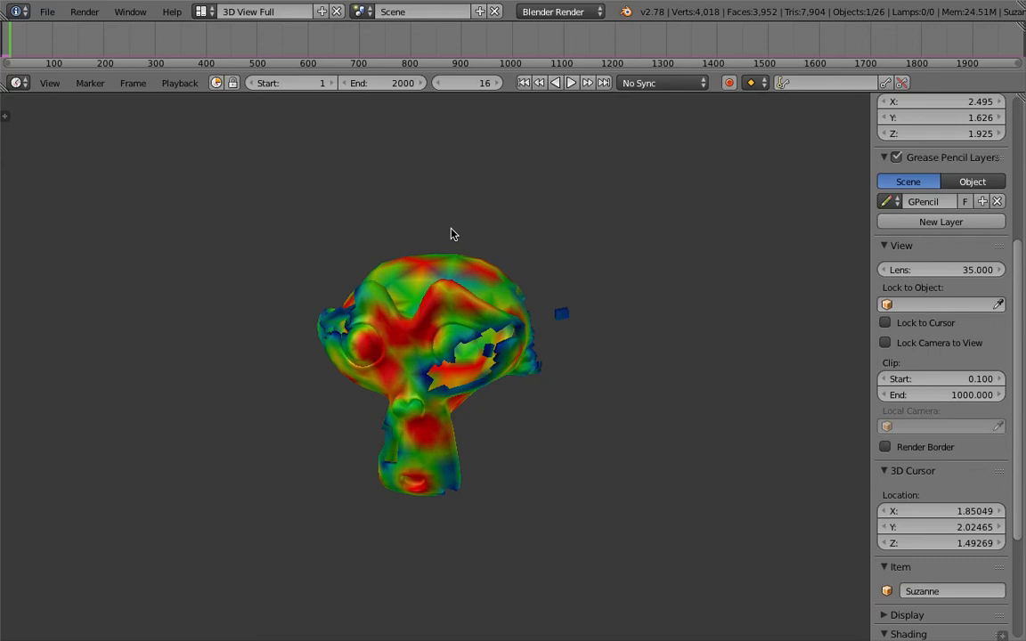
mouse_move(367, 284)
middle_mouse_down()
mouse_move(417, 292)
mouse_move(365, 287)
middle_mouse_up()
middle_click_drag(451, 369, 453, 335)
scroll(485, 303, "up", 2)
scroll(455, 339, "down", 2)
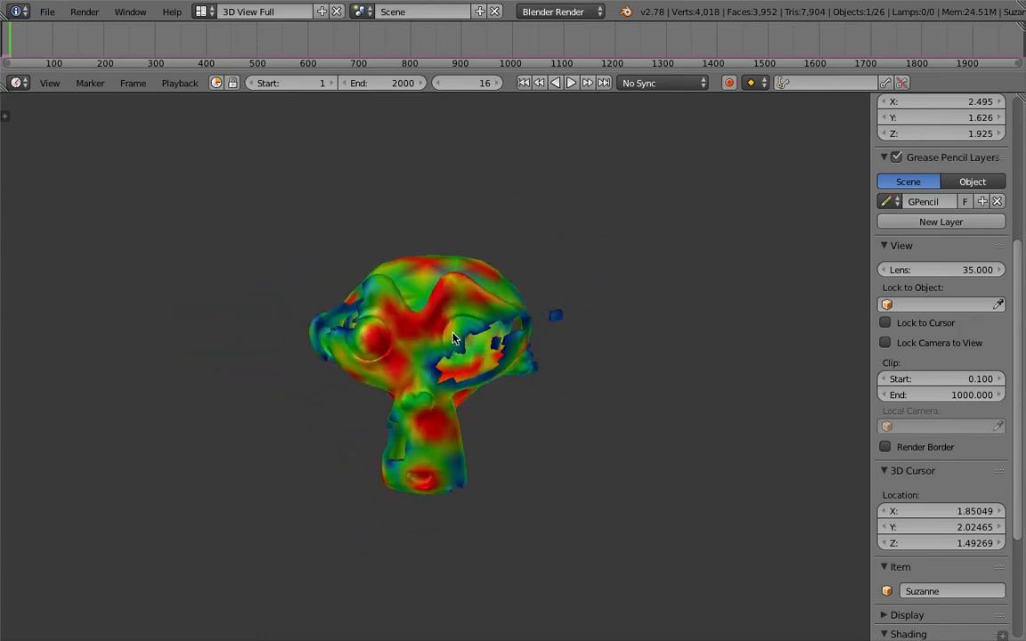